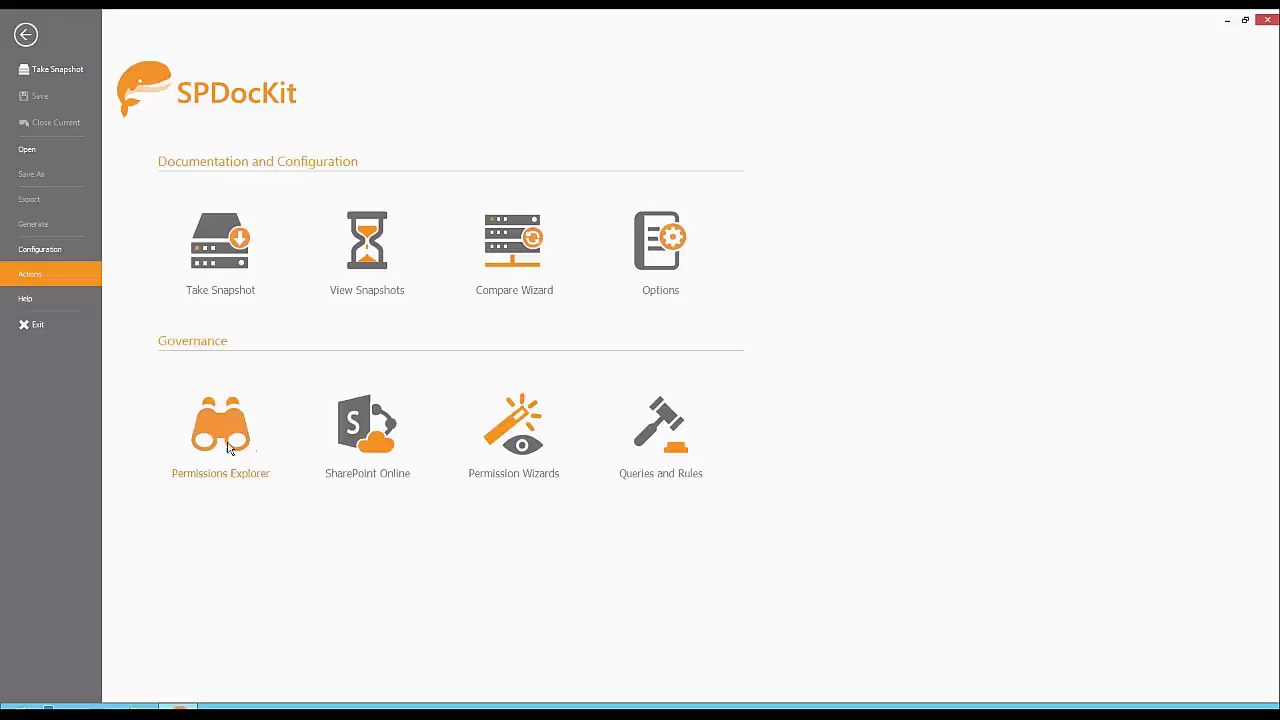
Step: Open the Permissions Explorer and dismiss the verbose logging notice without disabling the logging
{"action": "left_click", "coordinate": [228, 442]}
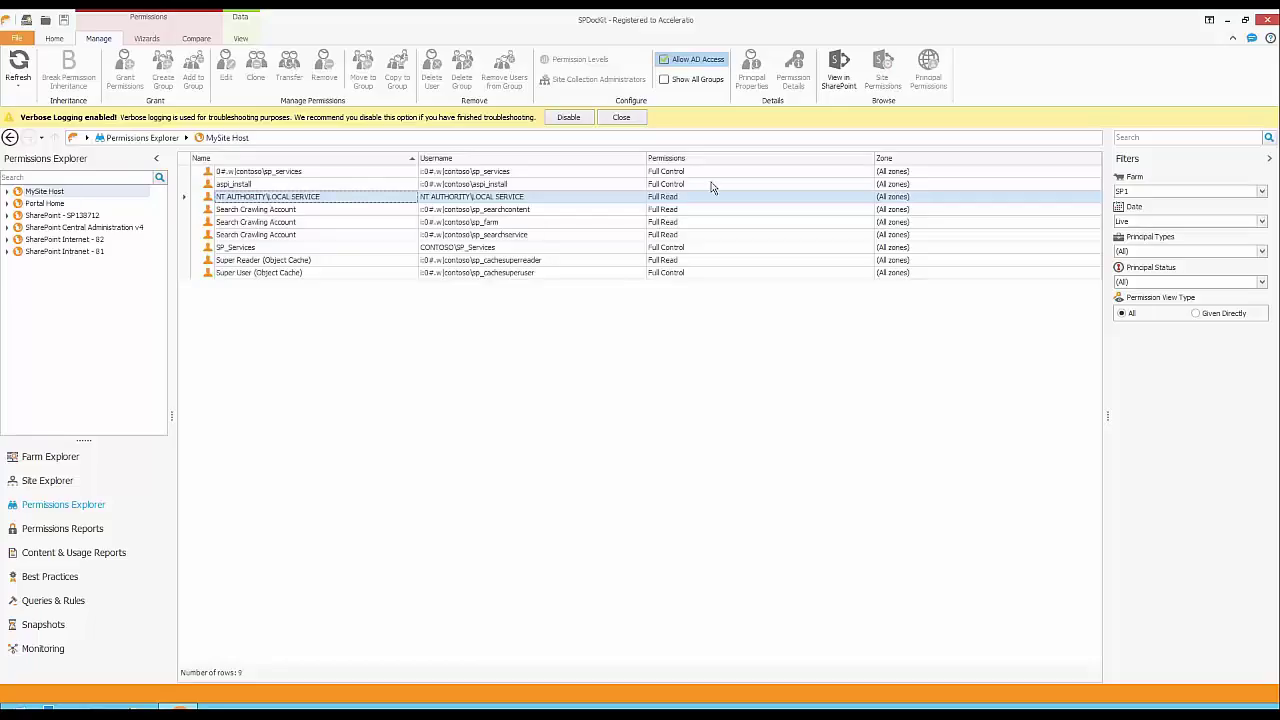
{"action": "left_click", "coordinate": [626, 119]}
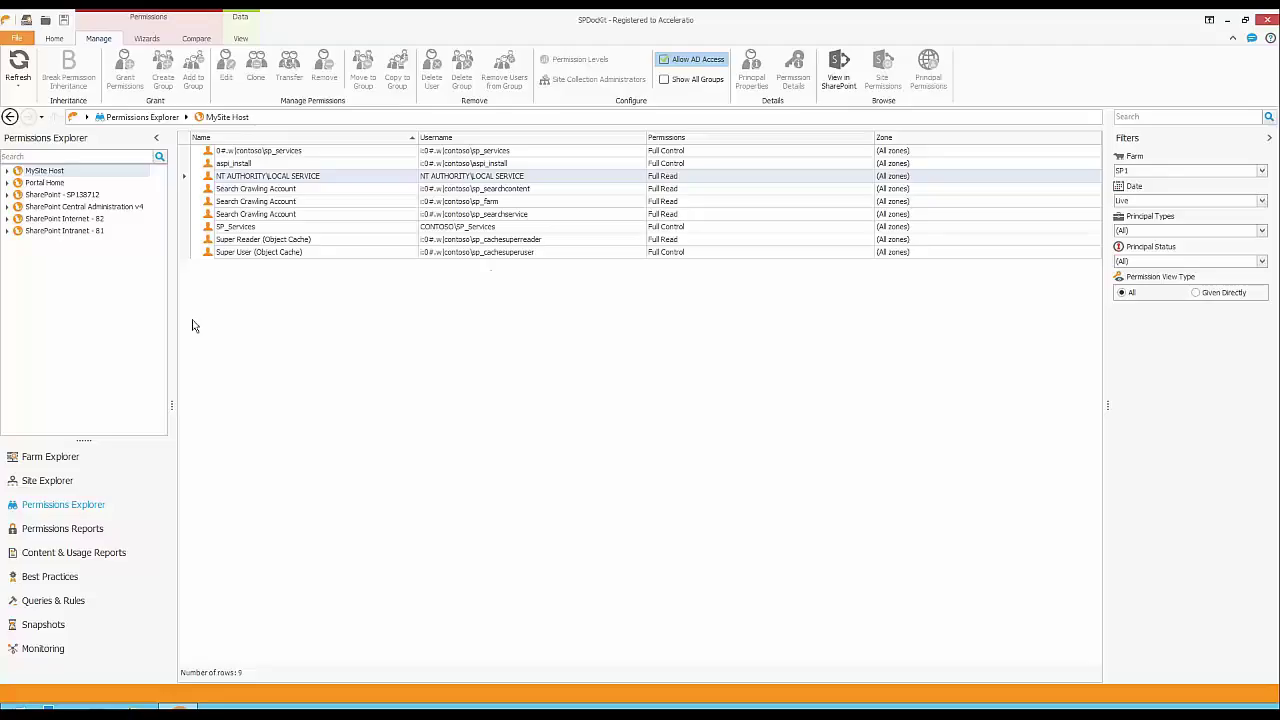
{"action": "key", "text": "Tab"}
Step: Expand SharePoint Internet - 82 through /sites/pmd down to PMD Inc. and display the permissions of its Amsterdam subsite
{"action": "left_click", "coordinate": [7, 218]}
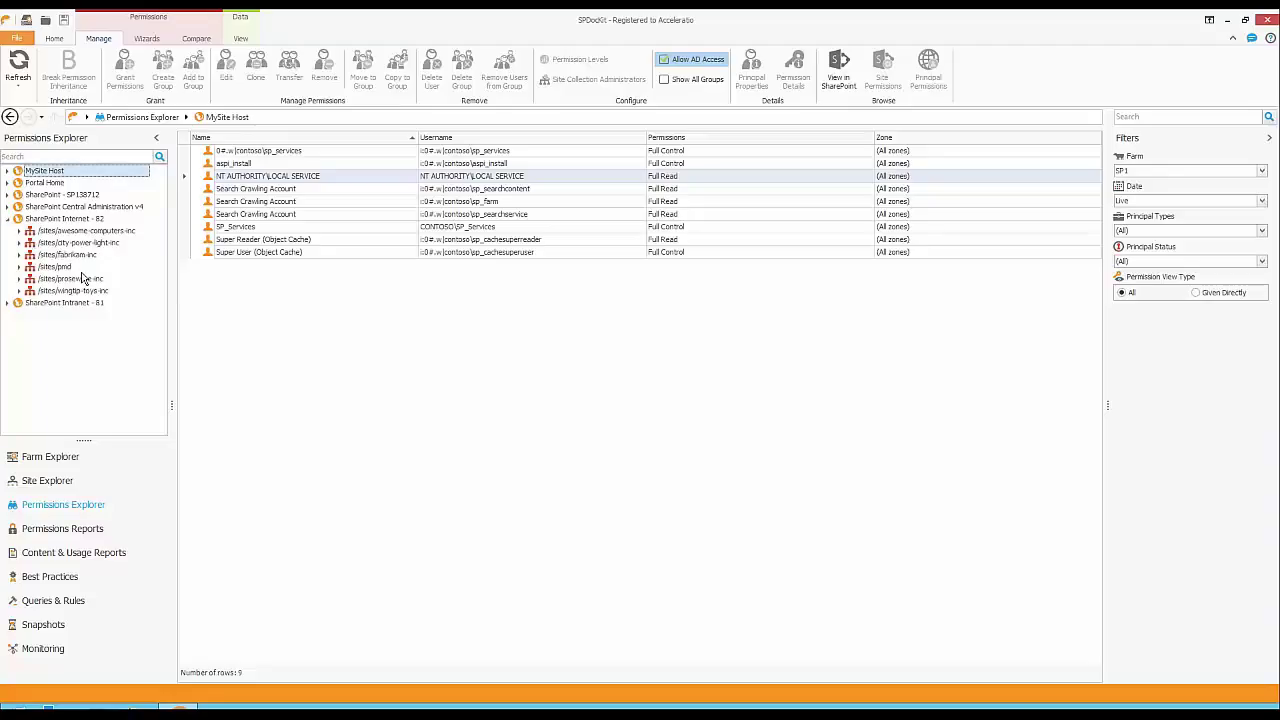
{"action": "left_click", "coordinate": [19, 267]}
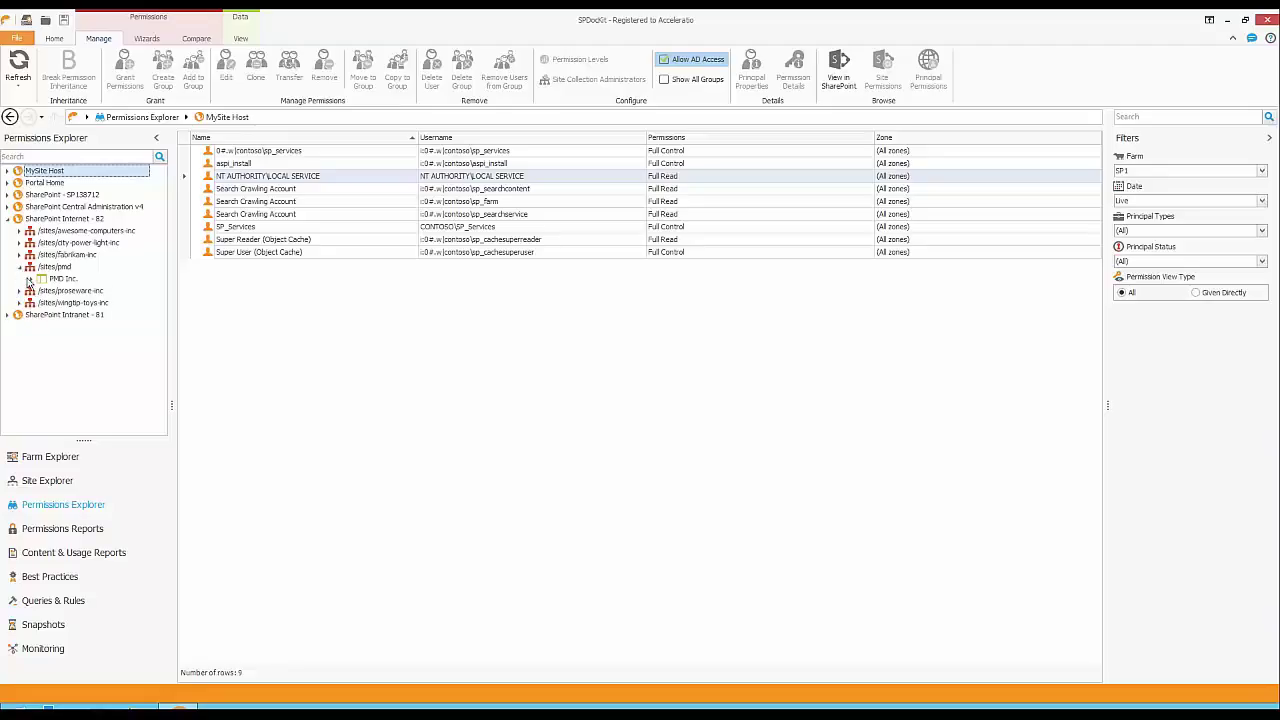
{"action": "left_click", "coordinate": [31, 280]}
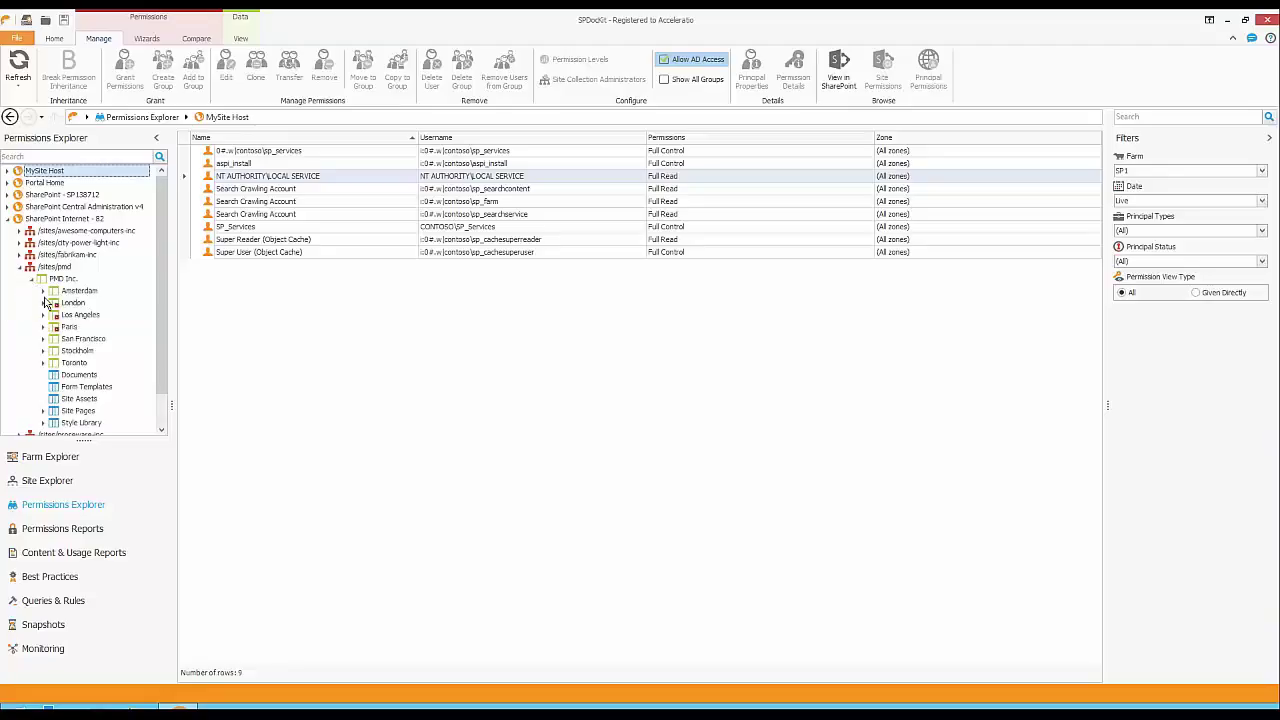
{"action": "left_click_drag", "start_coordinate": [159, 379], "coordinate": [163, 404]}
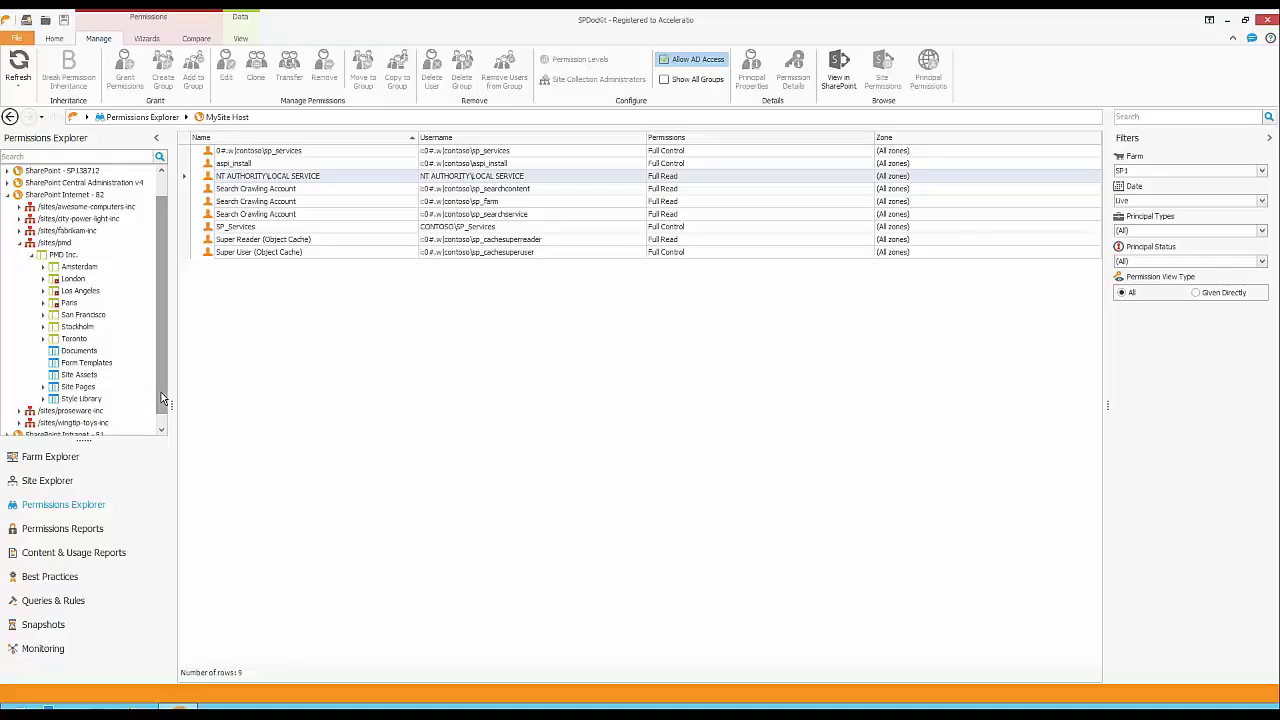
{"action": "left_click", "coordinate": [55, 270]}
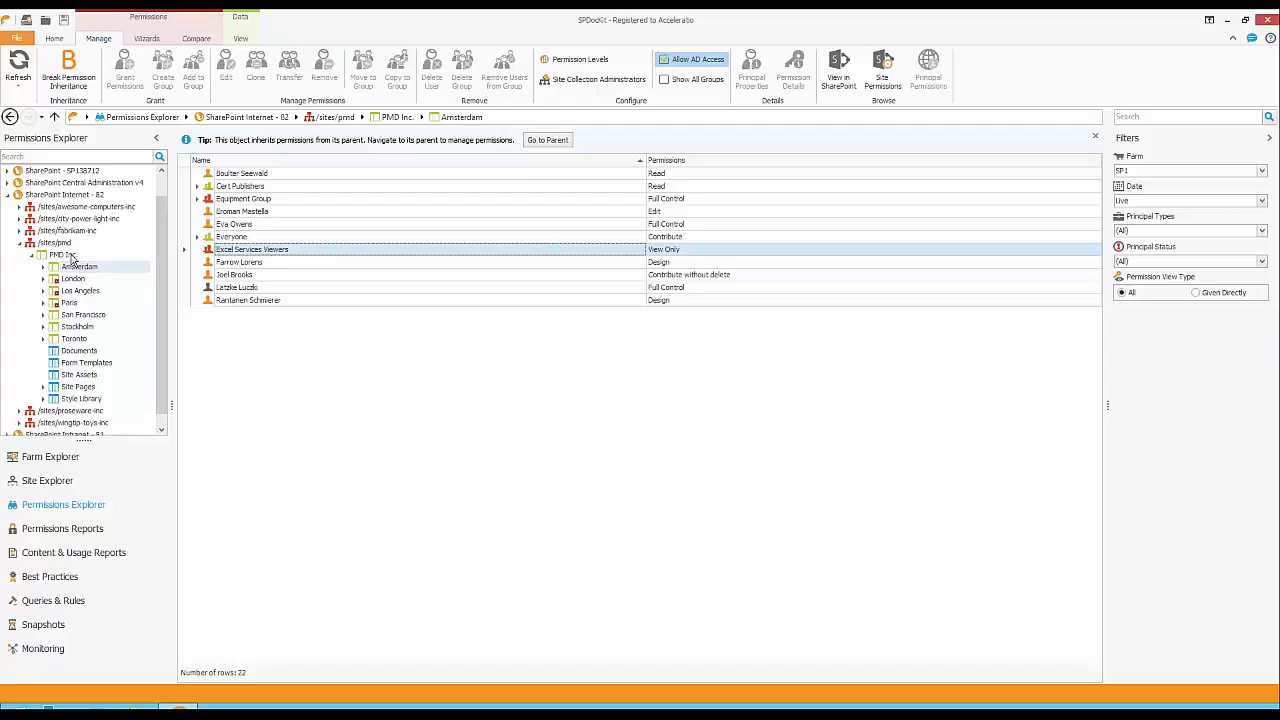
Step: Grant permissions on the parent site PMD Inc. by adding the Sales and Marketing principal to the SharePoint group Equipment Group
{"action": "left_click", "coordinate": [65, 256]}
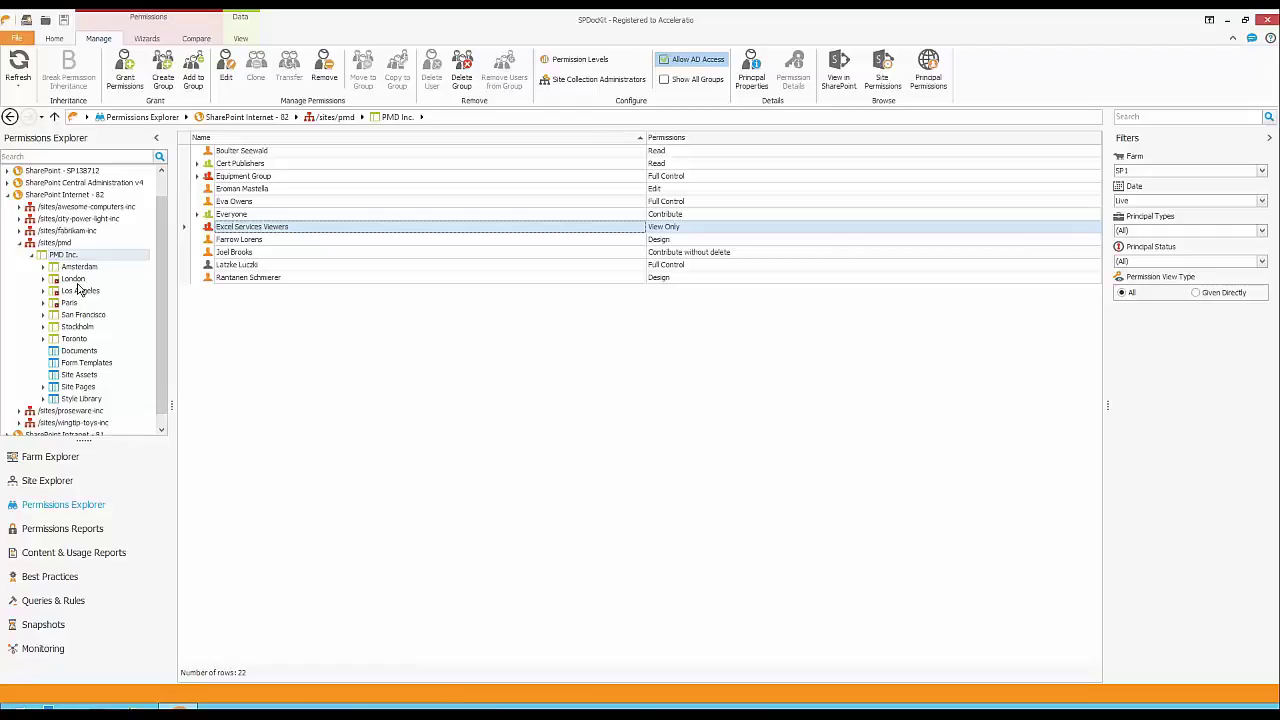
{"action": "left_click", "coordinate": [128, 84]}
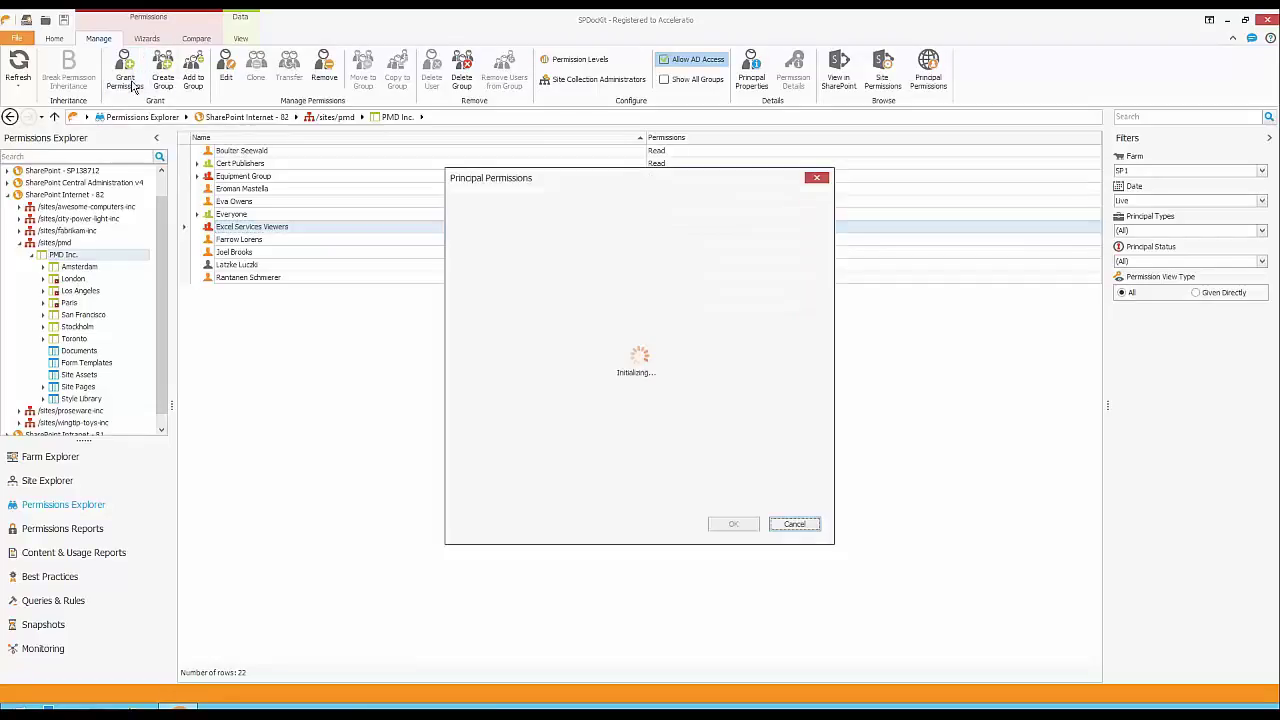
{"action": "left_click", "coordinate": [509, 254]}
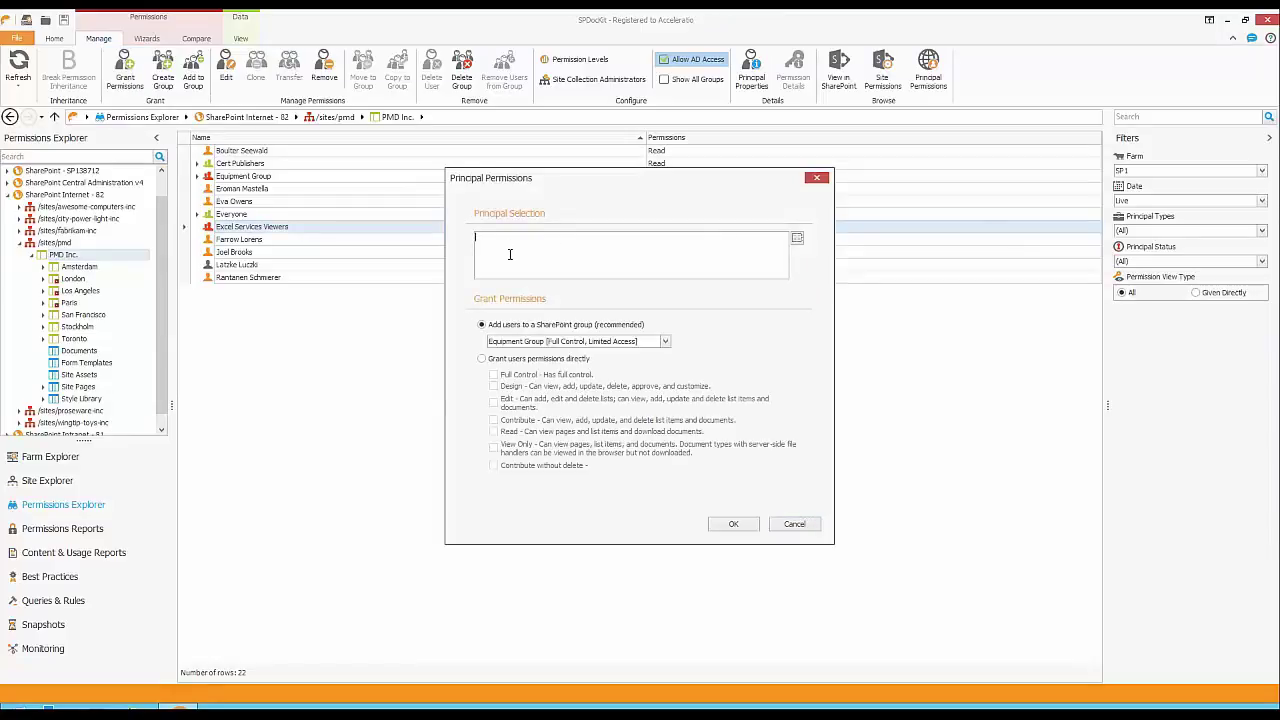
{"action": "type", "text": "sales and "}
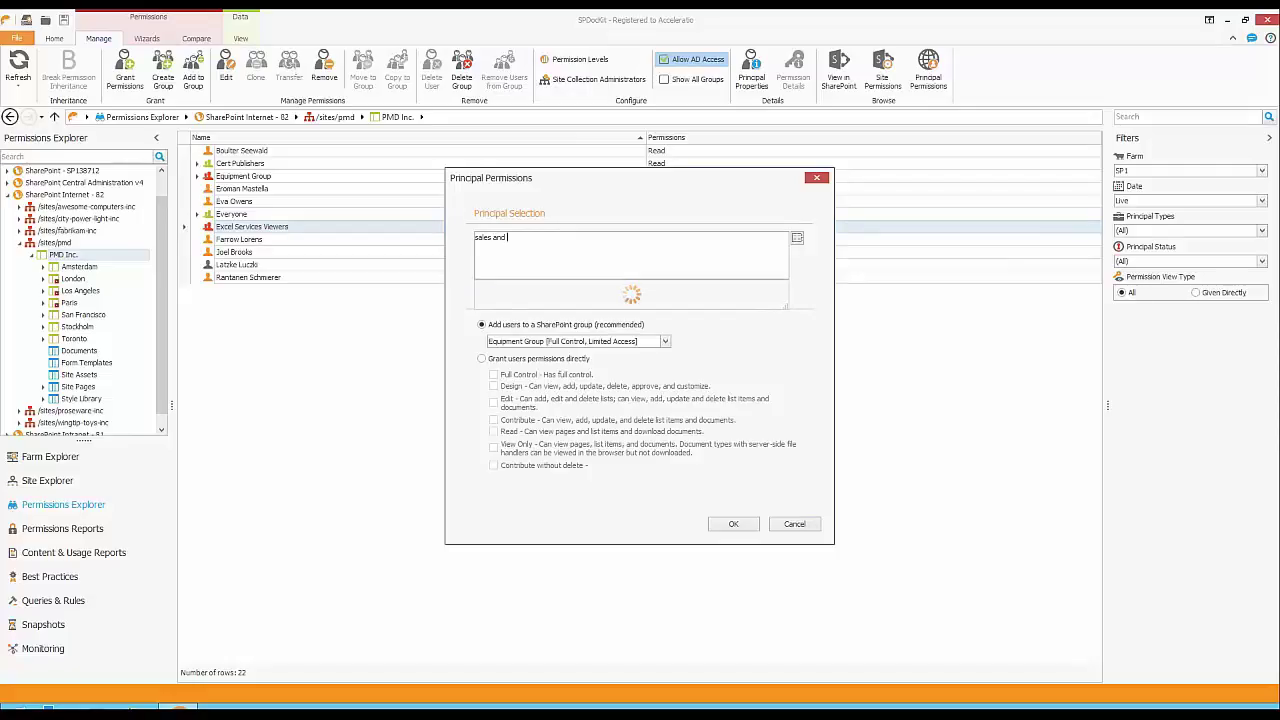
{"action": "type", "text": "marketing"}
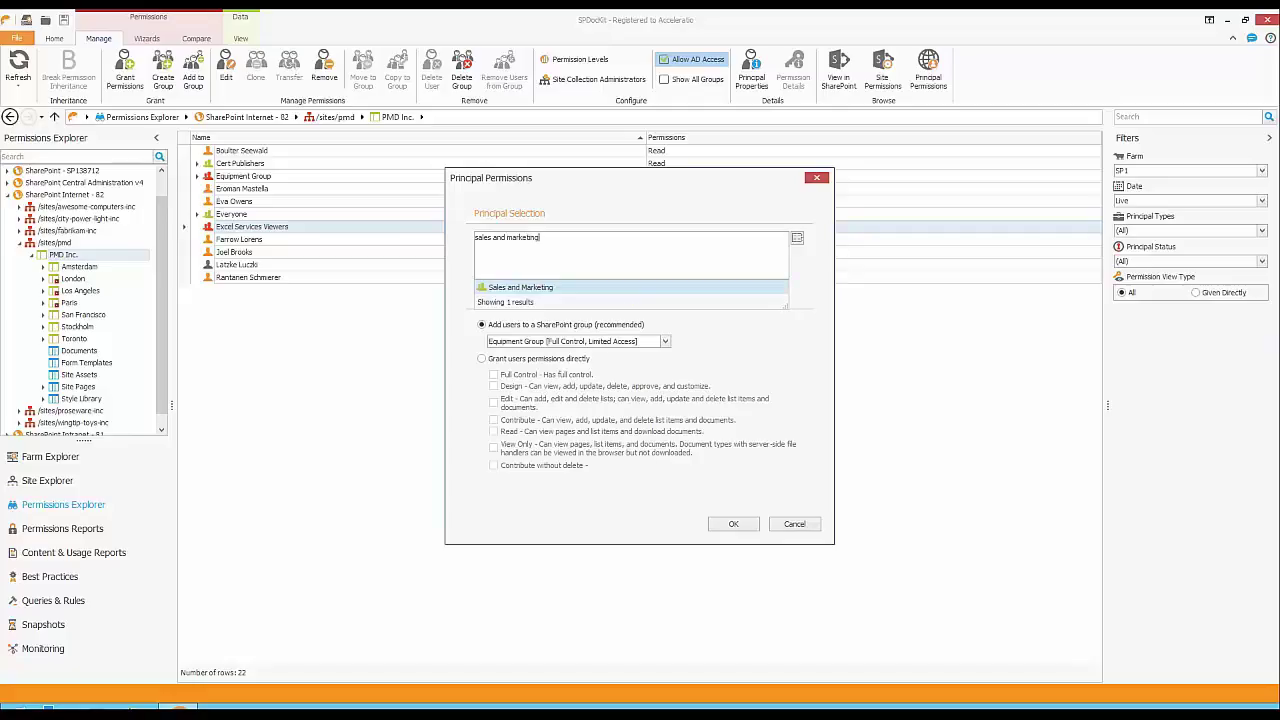
{"action": "left_click", "coordinate": [517, 289]}
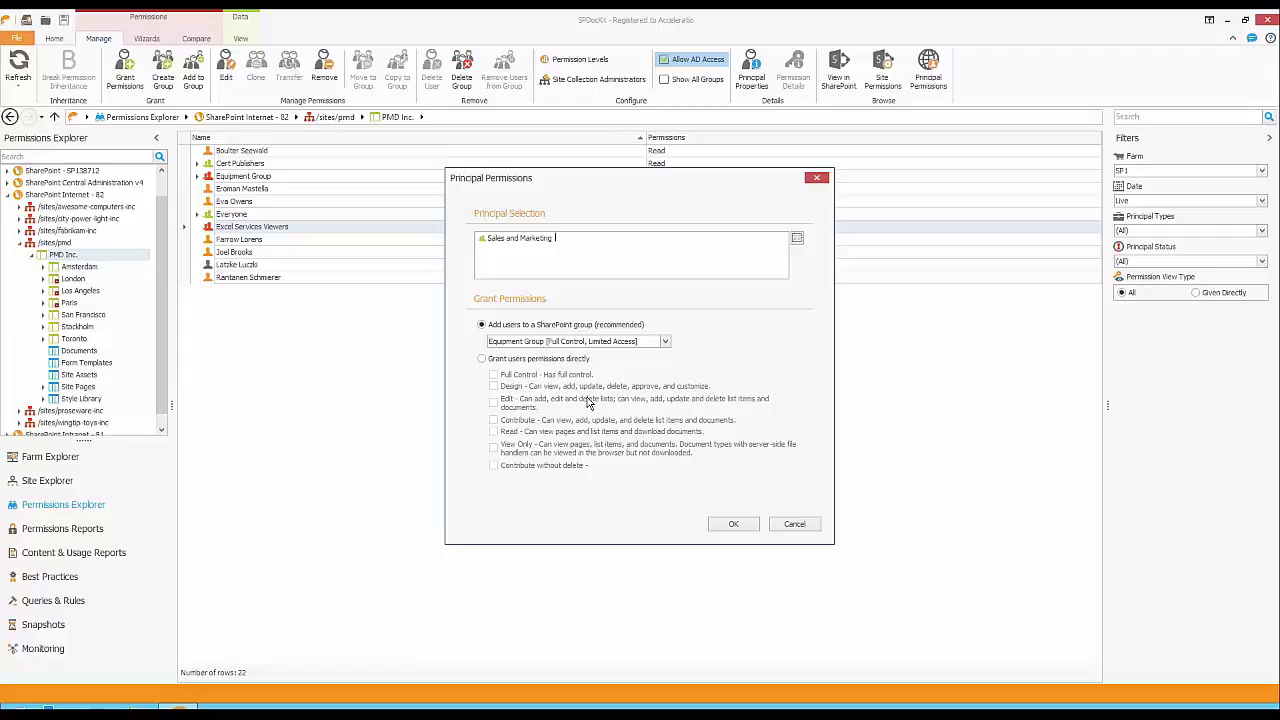
{"action": "left_click", "coordinate": [733, 525]}
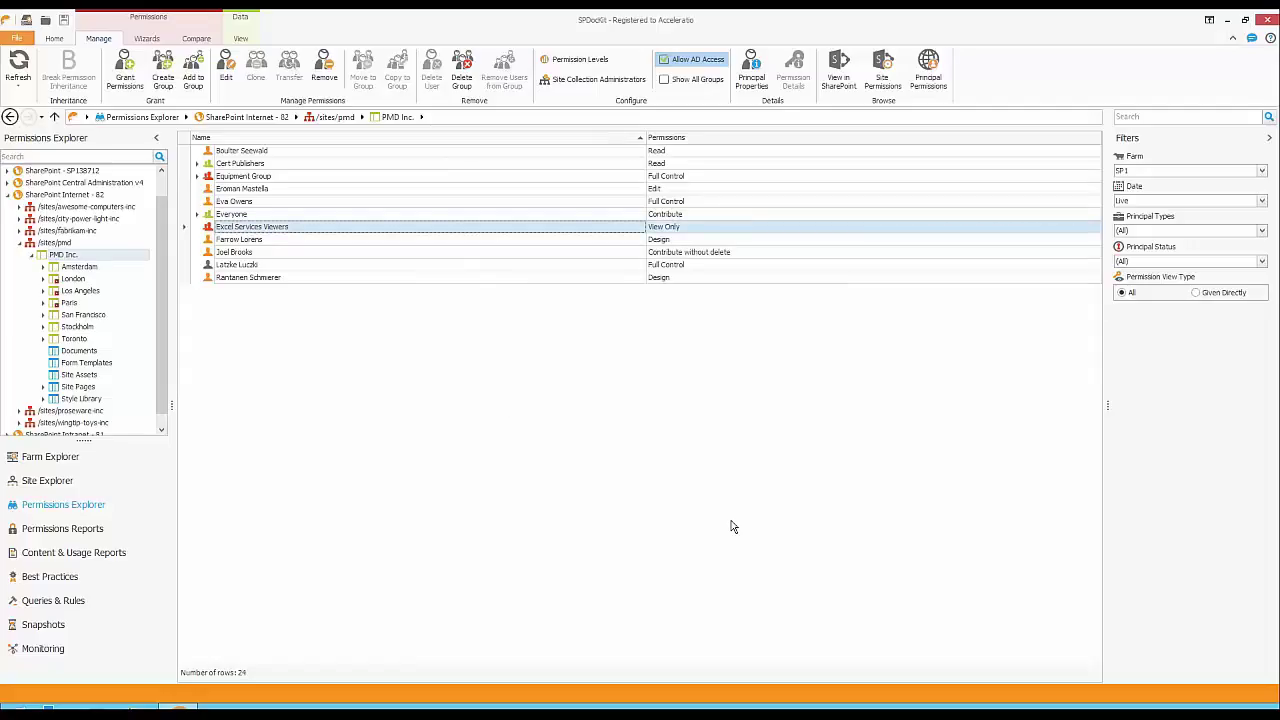
Step: Examine the members of Equipment Group, including those nested in Sales and Marketing Team and Statistical Accounts, and collapse Sales and Marketing Team again
{"action": "left_click", "coordinate": [197, 177]}
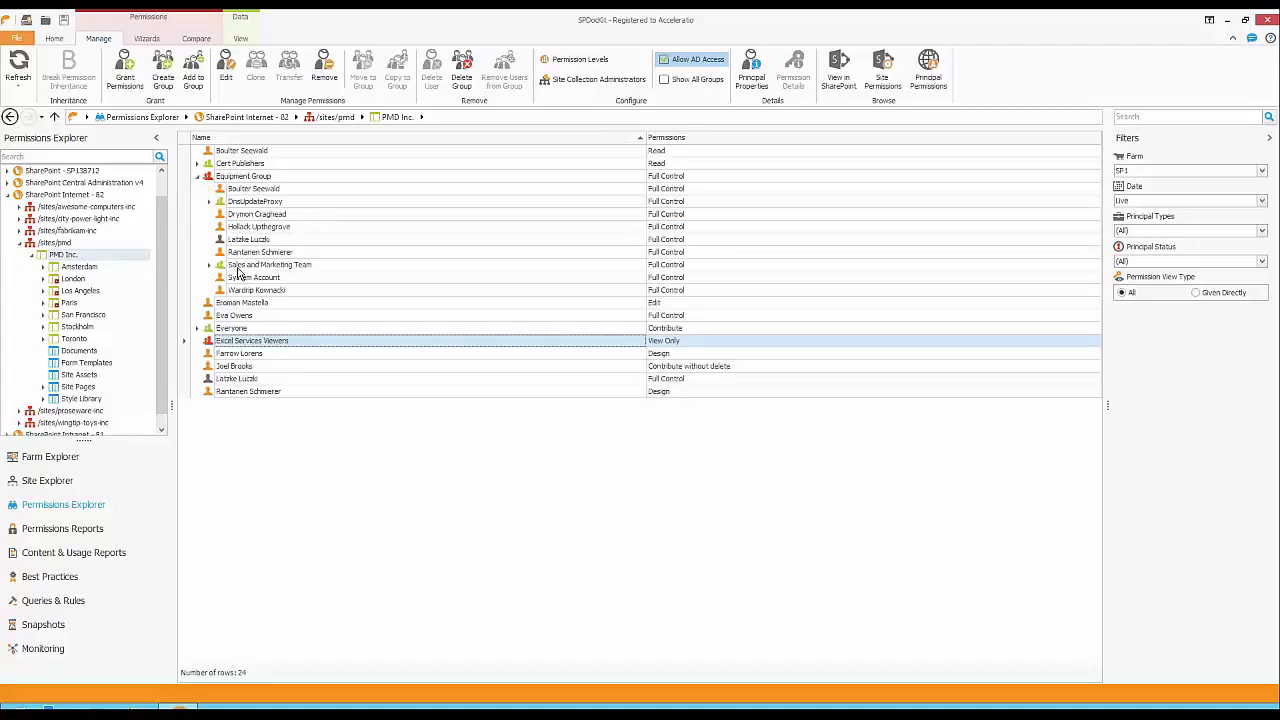
{"action": "left_click", "coordinate": [239, 266]}
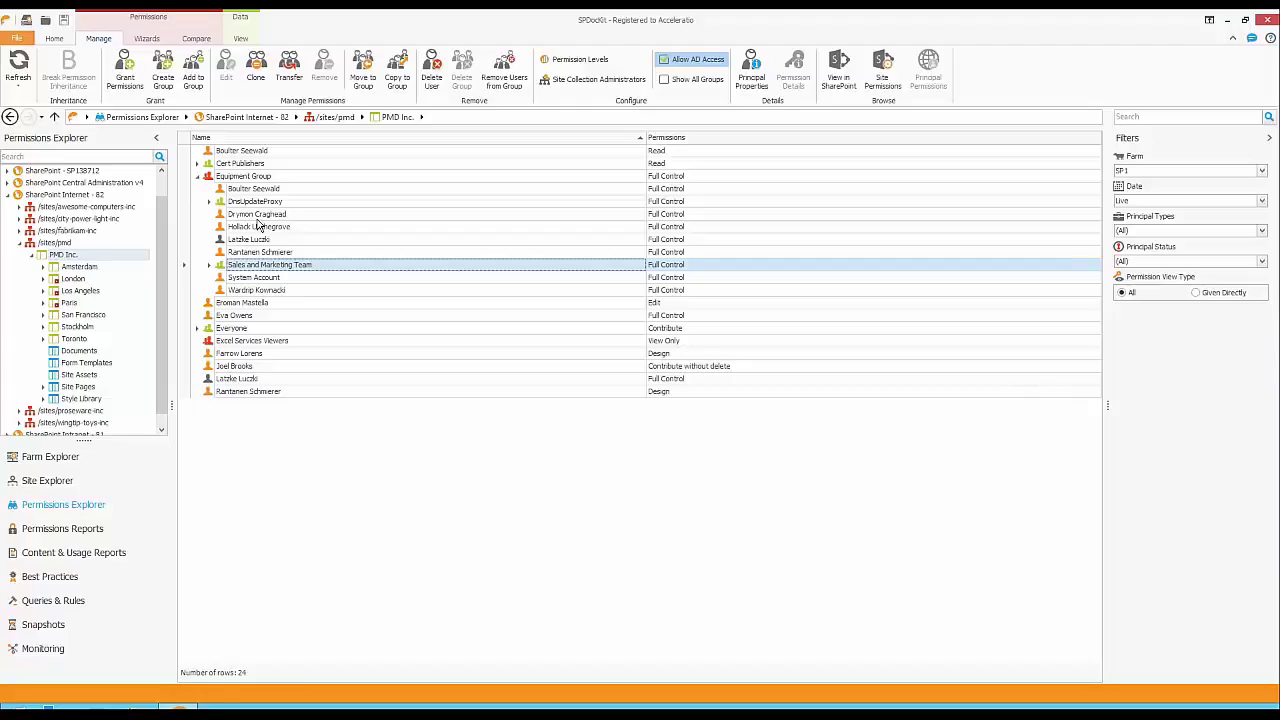
{"action": "left_click", "coordinate": [210, 266]}
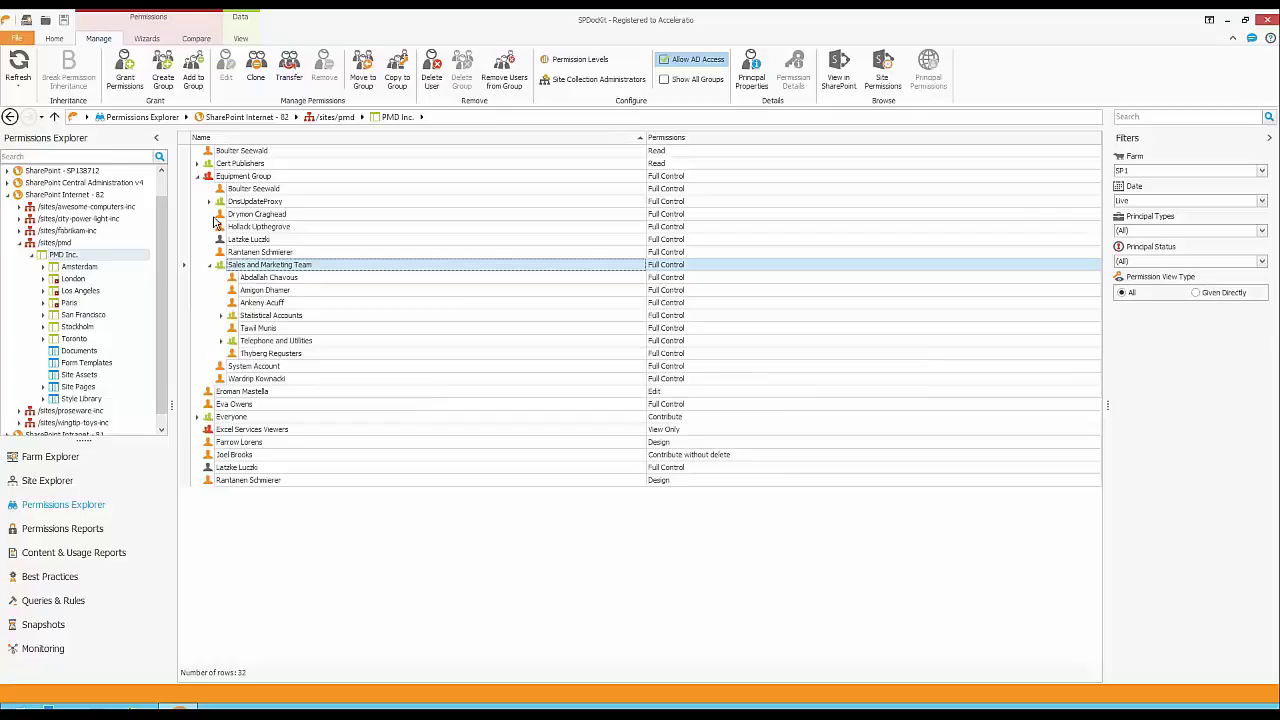
{"action": "left_click", "coordinate": [222, 316]}
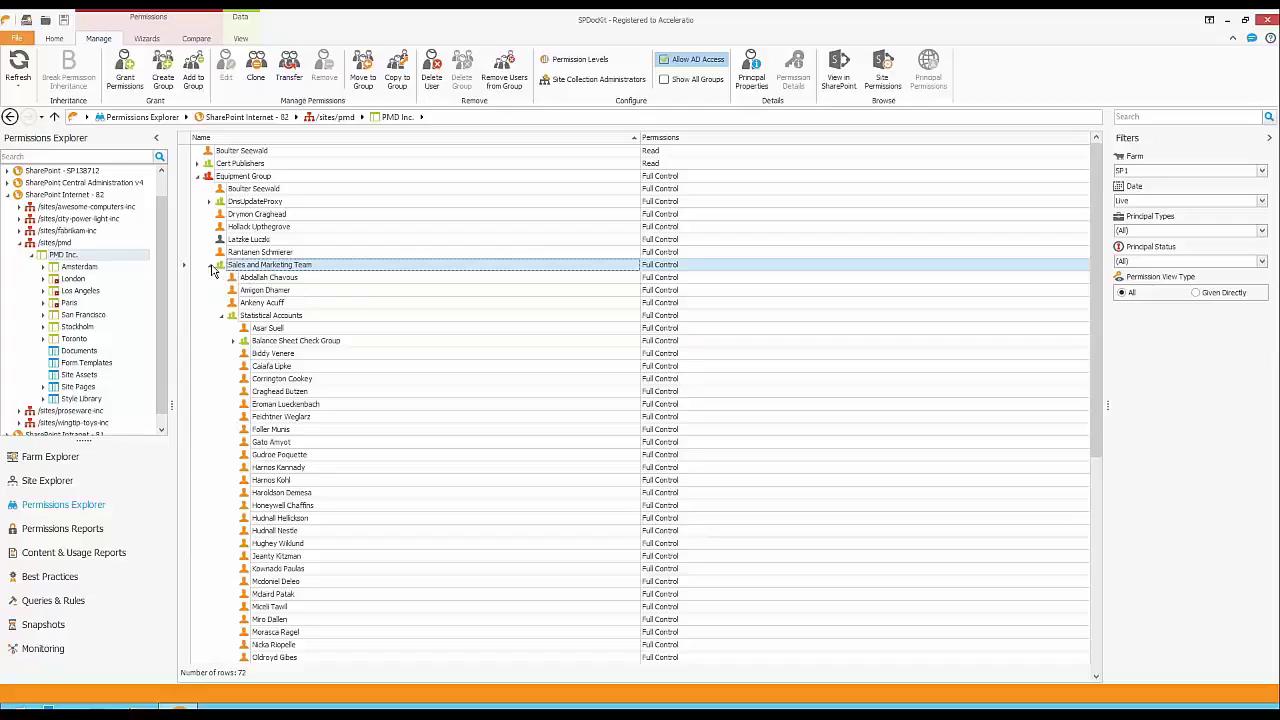
{"action": "left_click", "coordinate": [211, 267]}
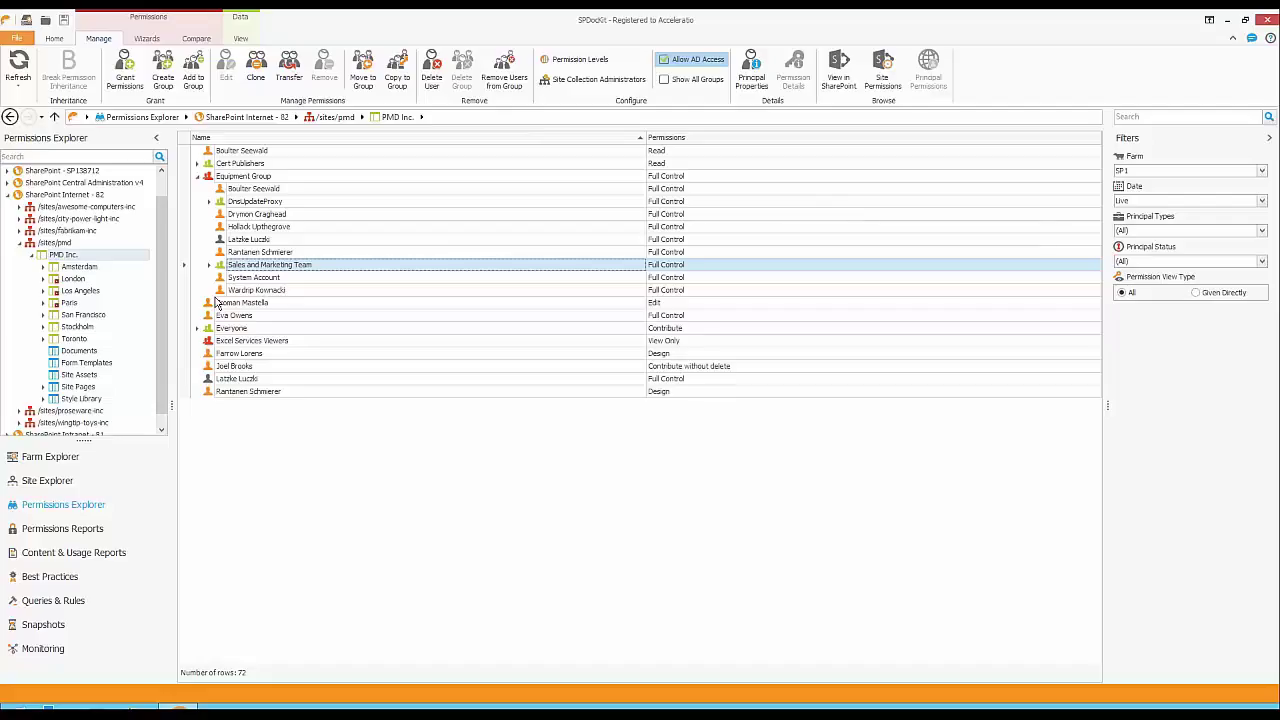
Step: Review the account properties and group memberships of the user listed directly above Everyone
{"action": "right_click", "coordinate": [240, 318]}
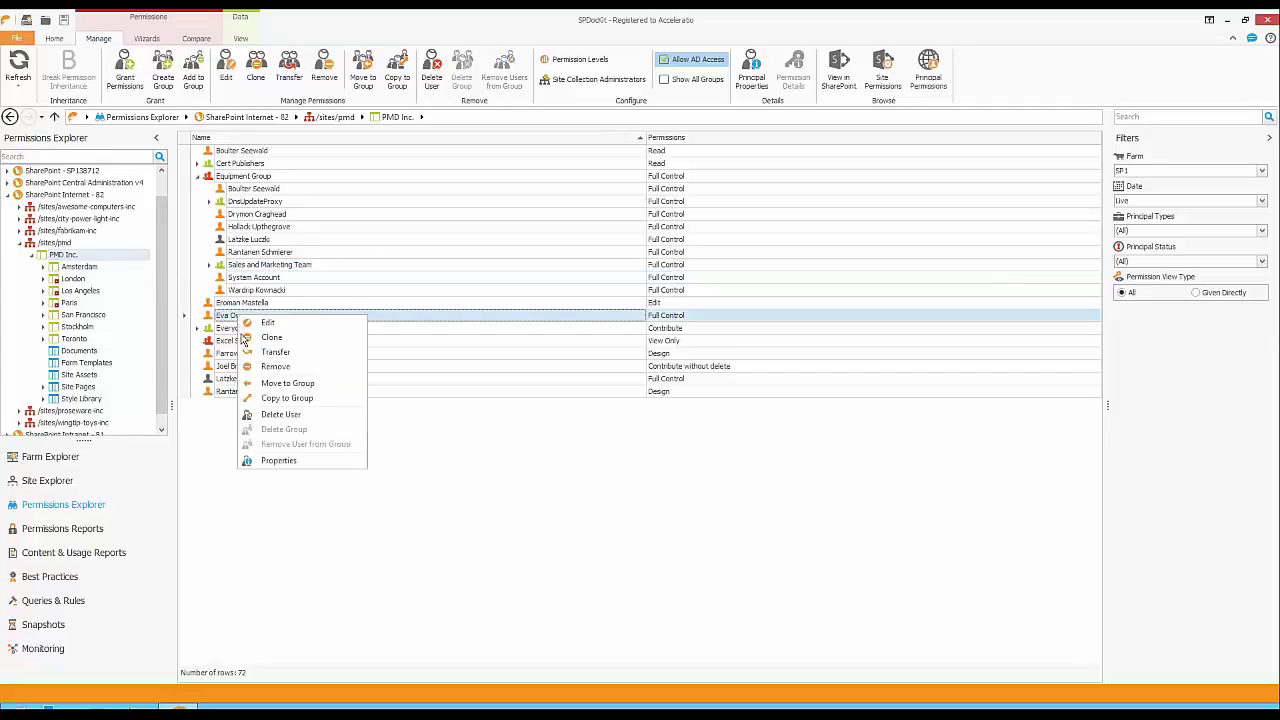
{"action": "left_click", "coordinate": [276, 461]}
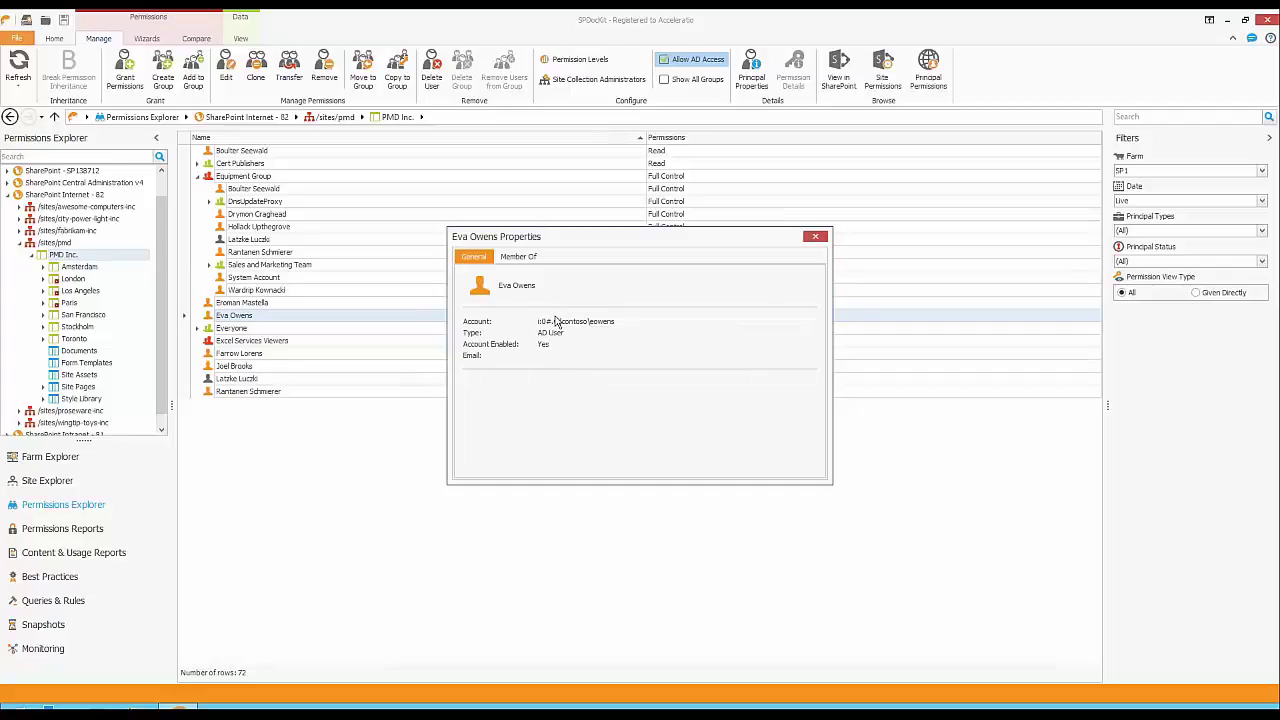
{"action": "left_click", "coordinate": [524, 257]}
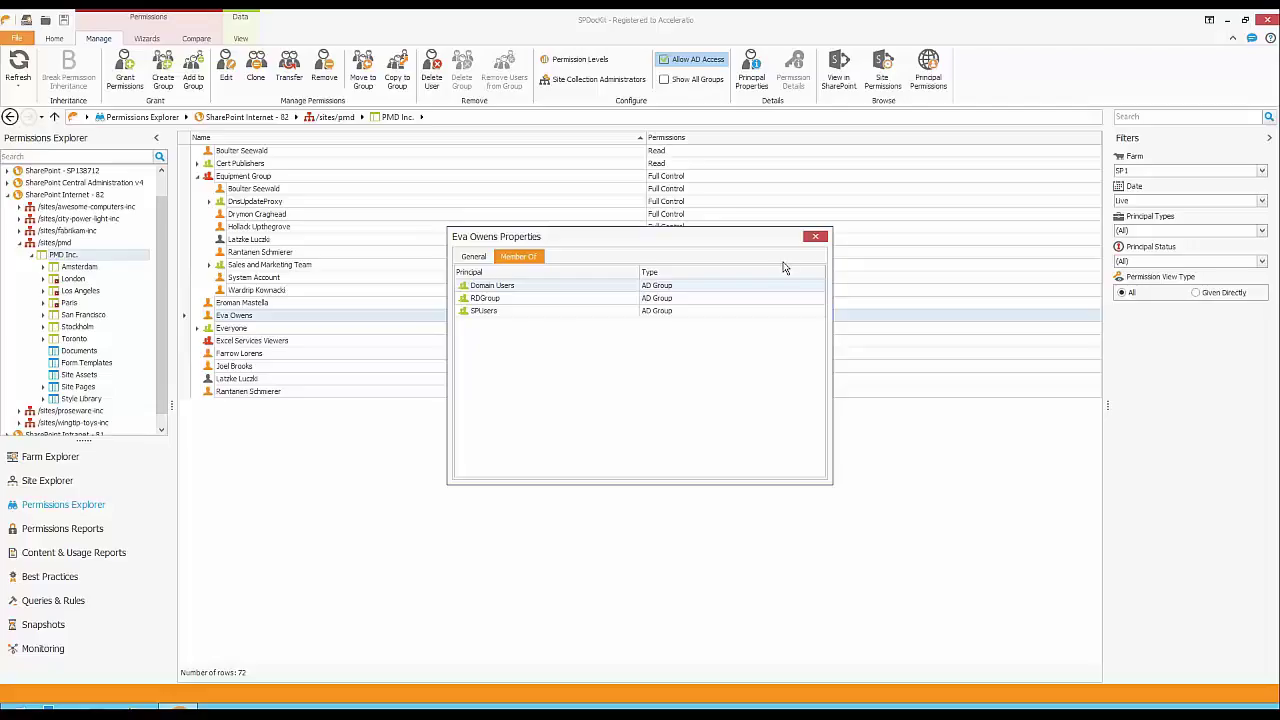
{"action": "left_click", "coordinate": [815, 237]}
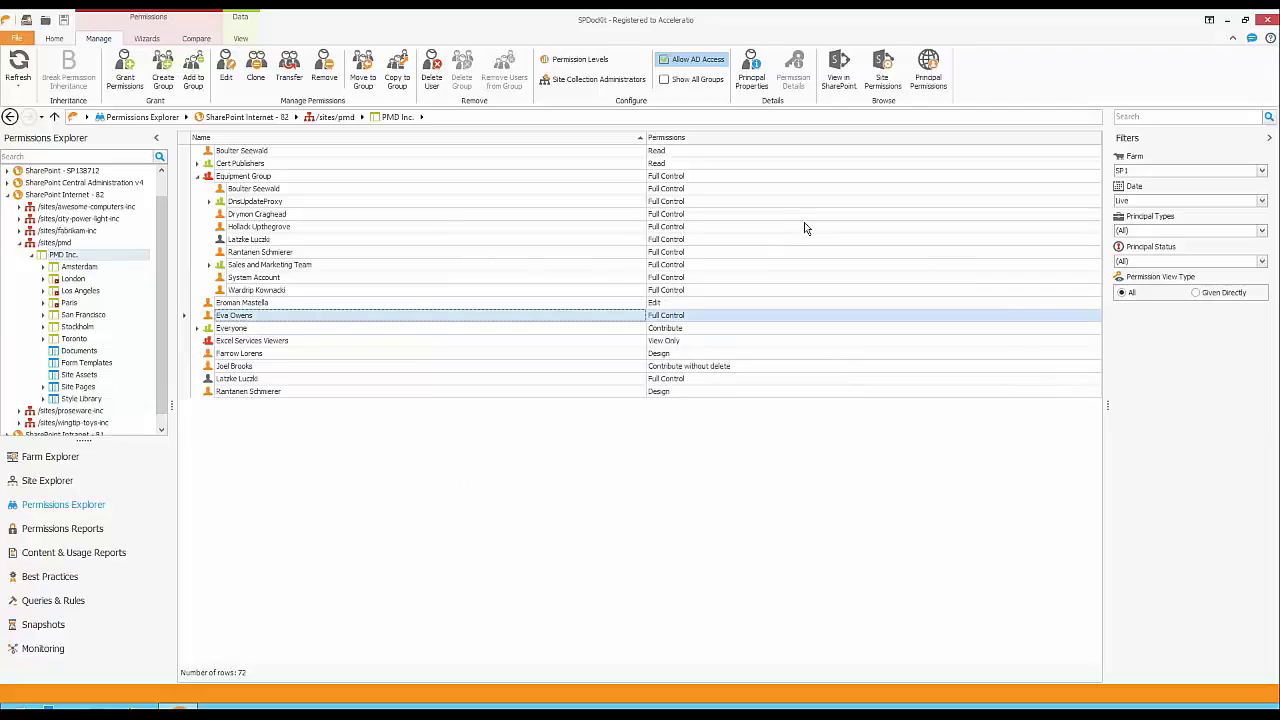
Step: Review the general properties and member list of Equipment Group
{"action": "right_click", "coordinate": [268, 182]}
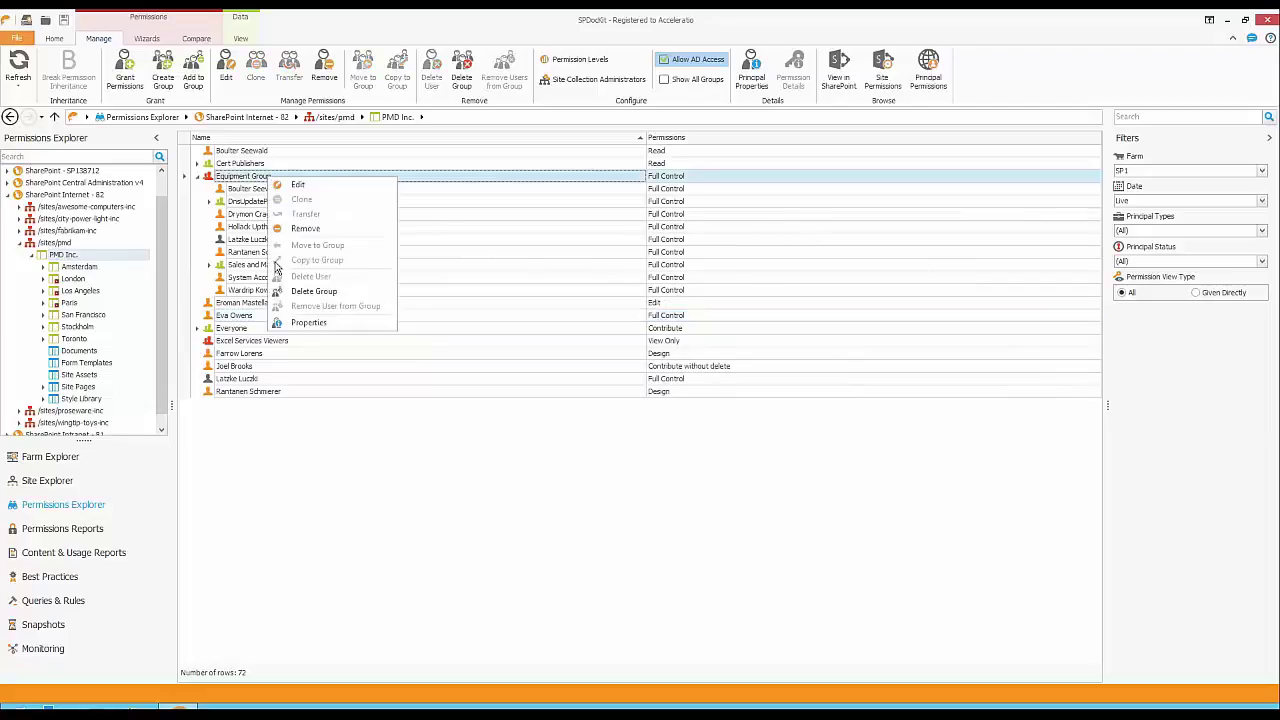
{"action": "left_click", "coordinate": [300, 325]}
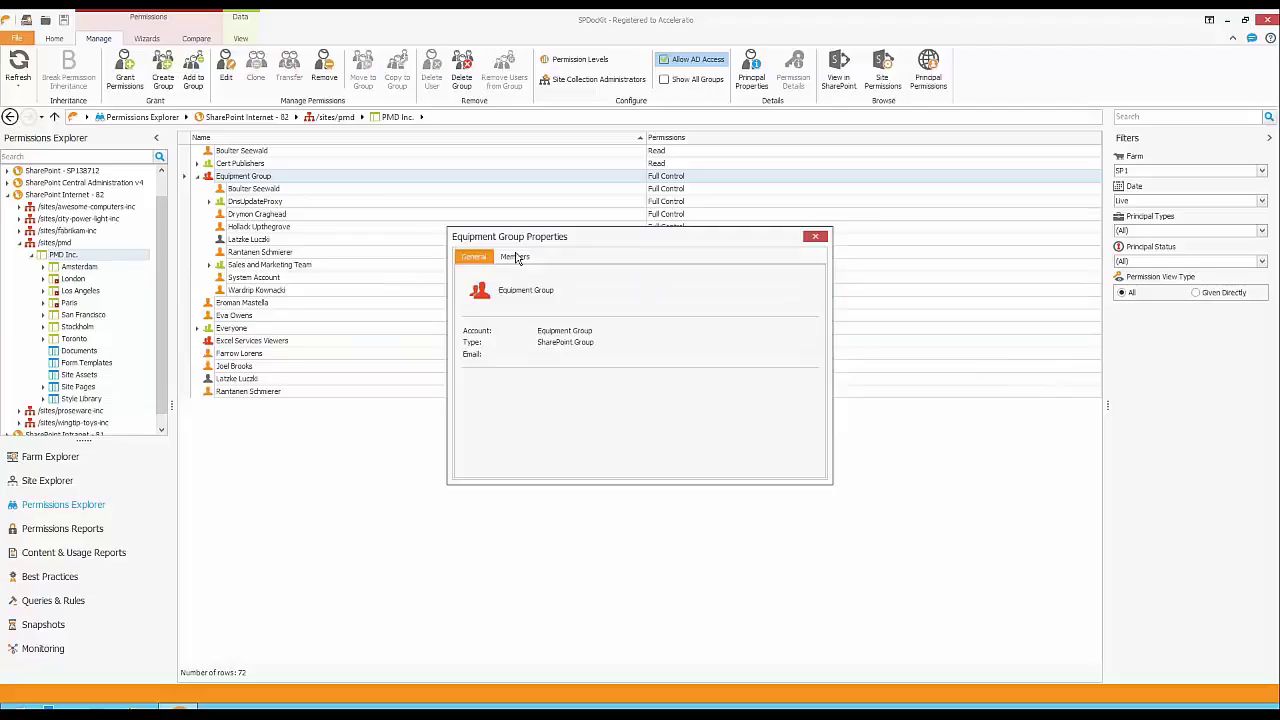
{"action": "left_click", "coordinate": [517, 260]}
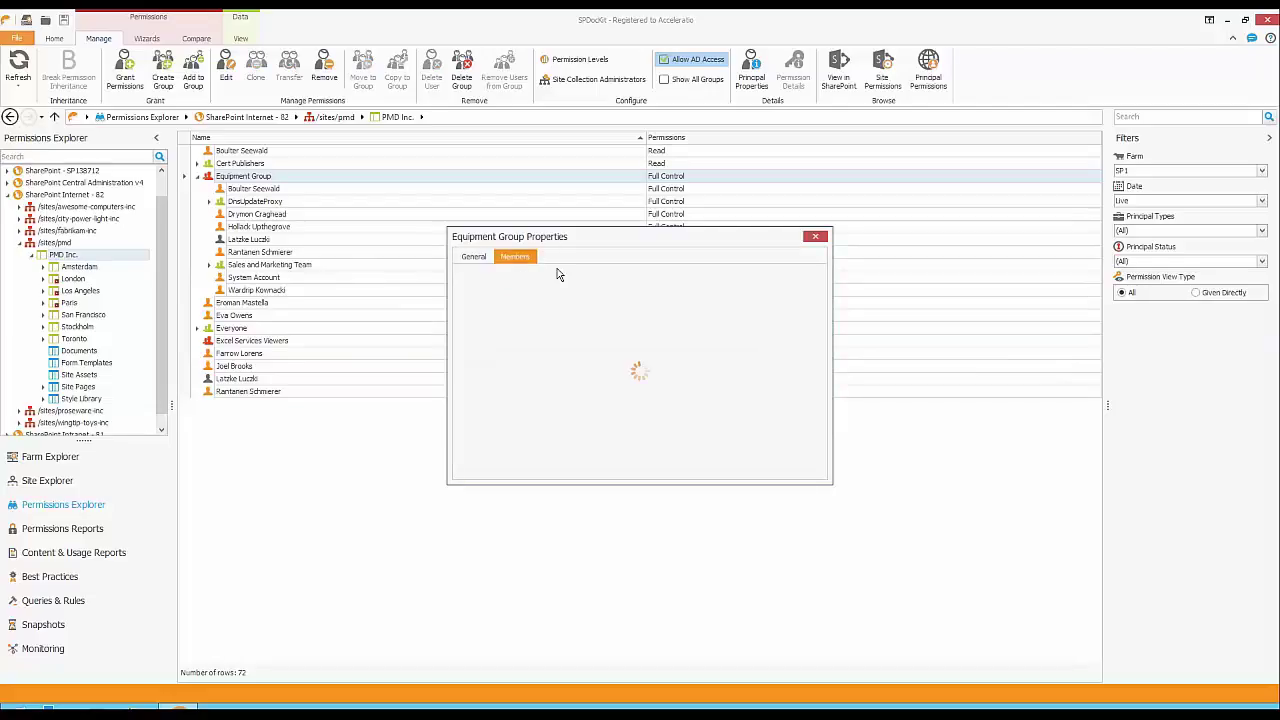
{"action": "left_click", "coordinate": [815, 237]}
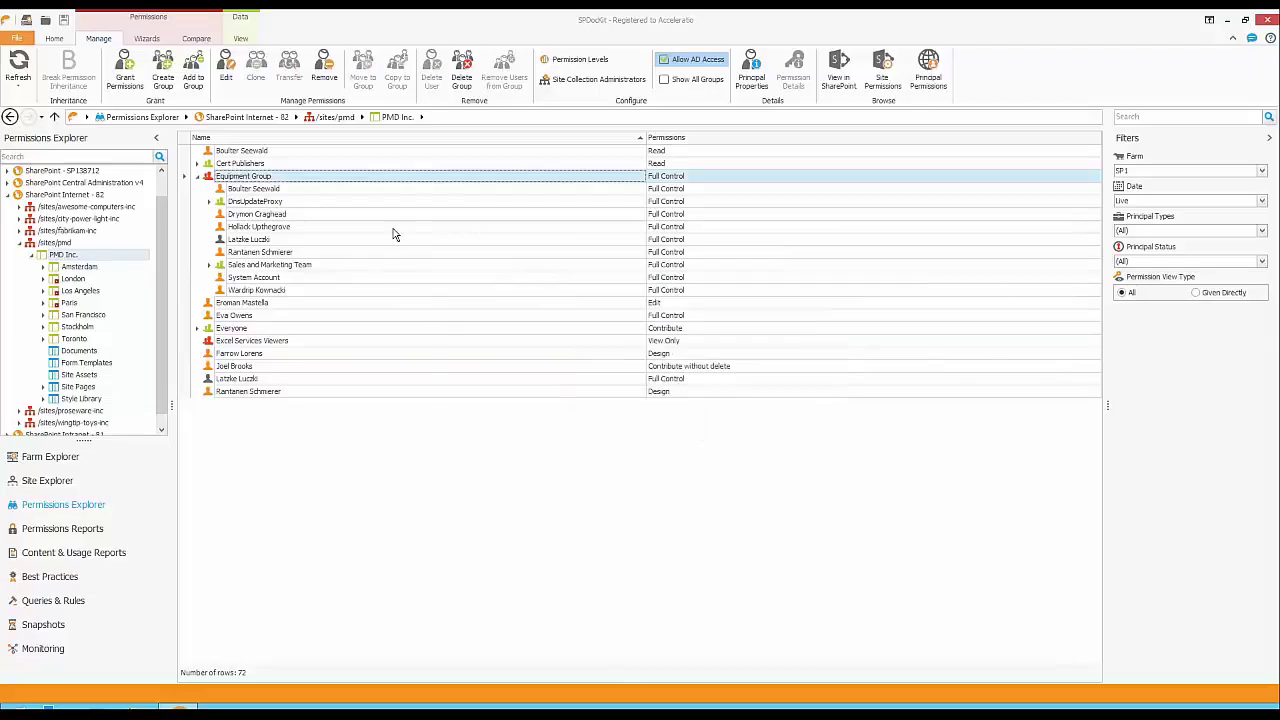
Step: Review the properties of Sales and Marketing Team, checking both its members and the groups it belongs to
{"action": "right_click", "coordinate": [256, 267]}
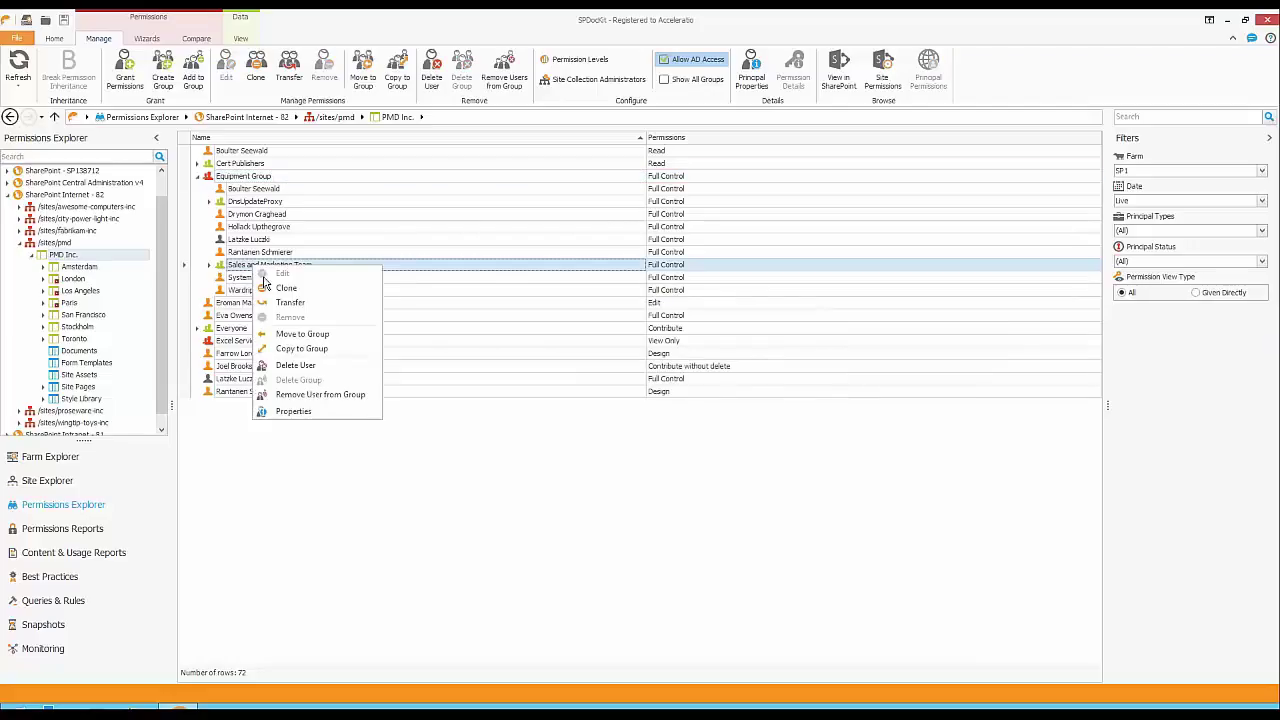
{"action": "left_click", "coordinate": [302, 407]}
{"action": "left_click", "coordinate": [517, 258]}
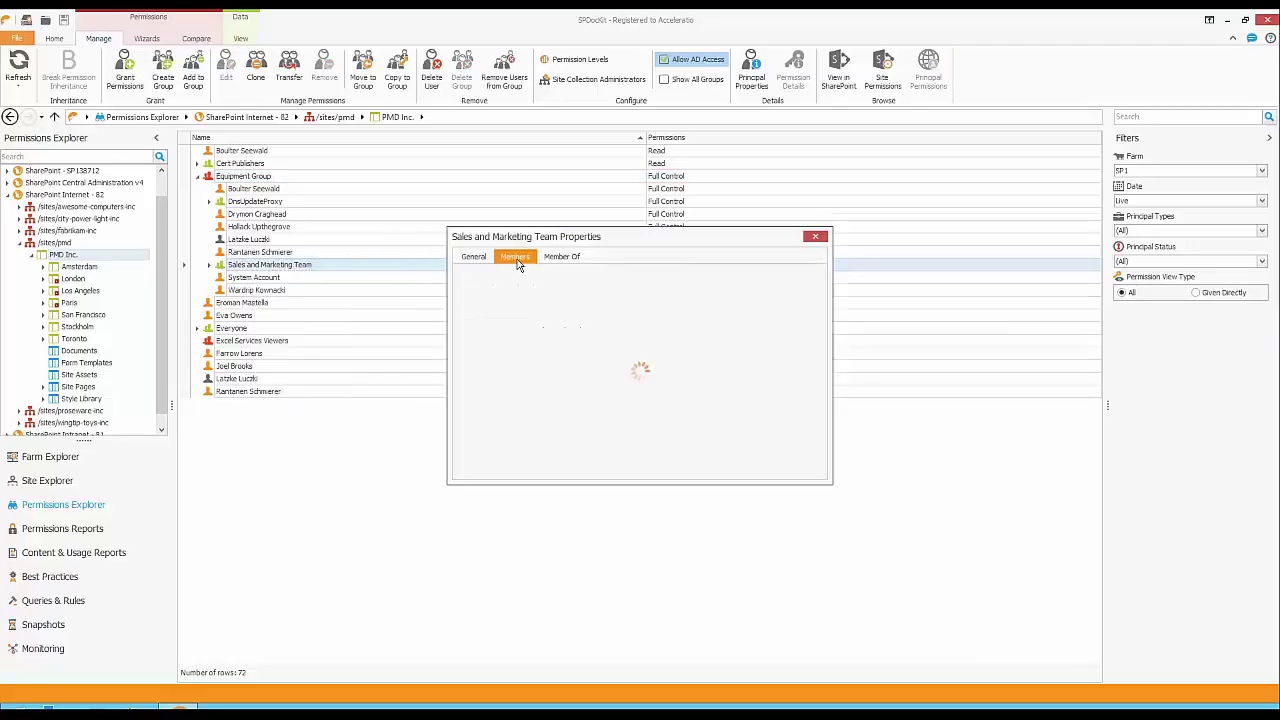
{"action": "left_click", "coordinate": [563, 258]}
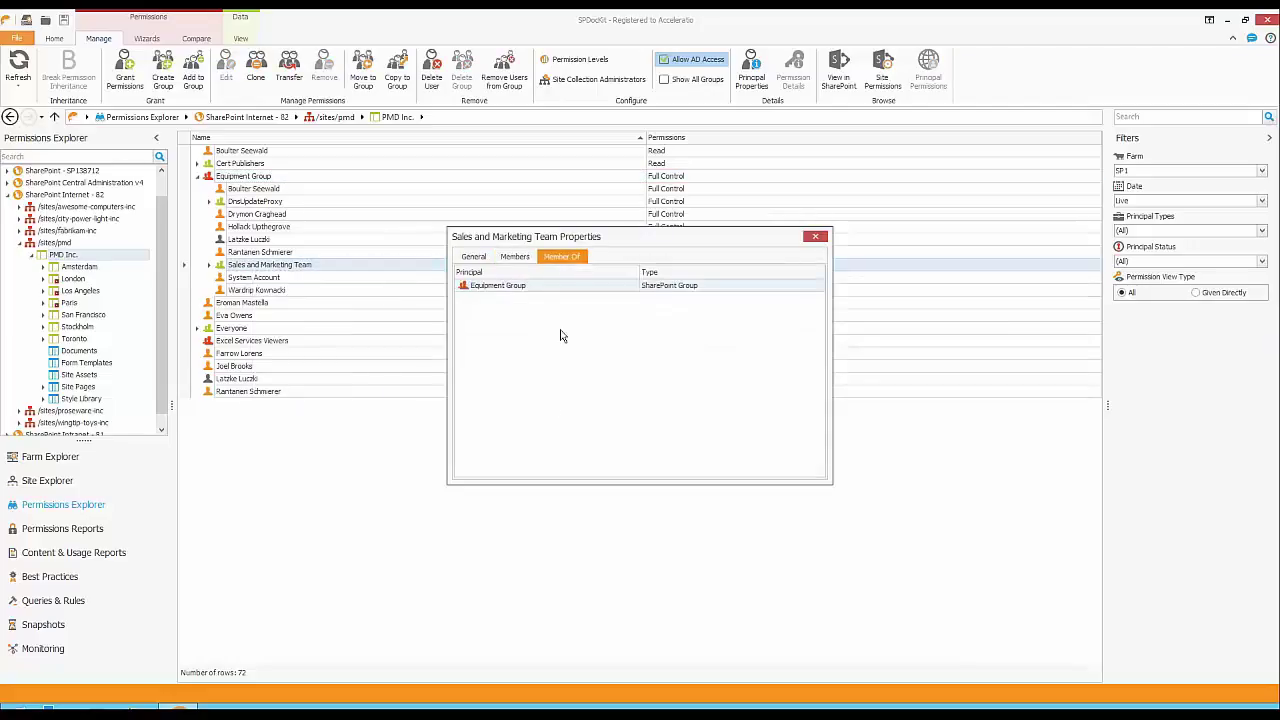
{"action": "left_click", "coordinate": [515, 257]}
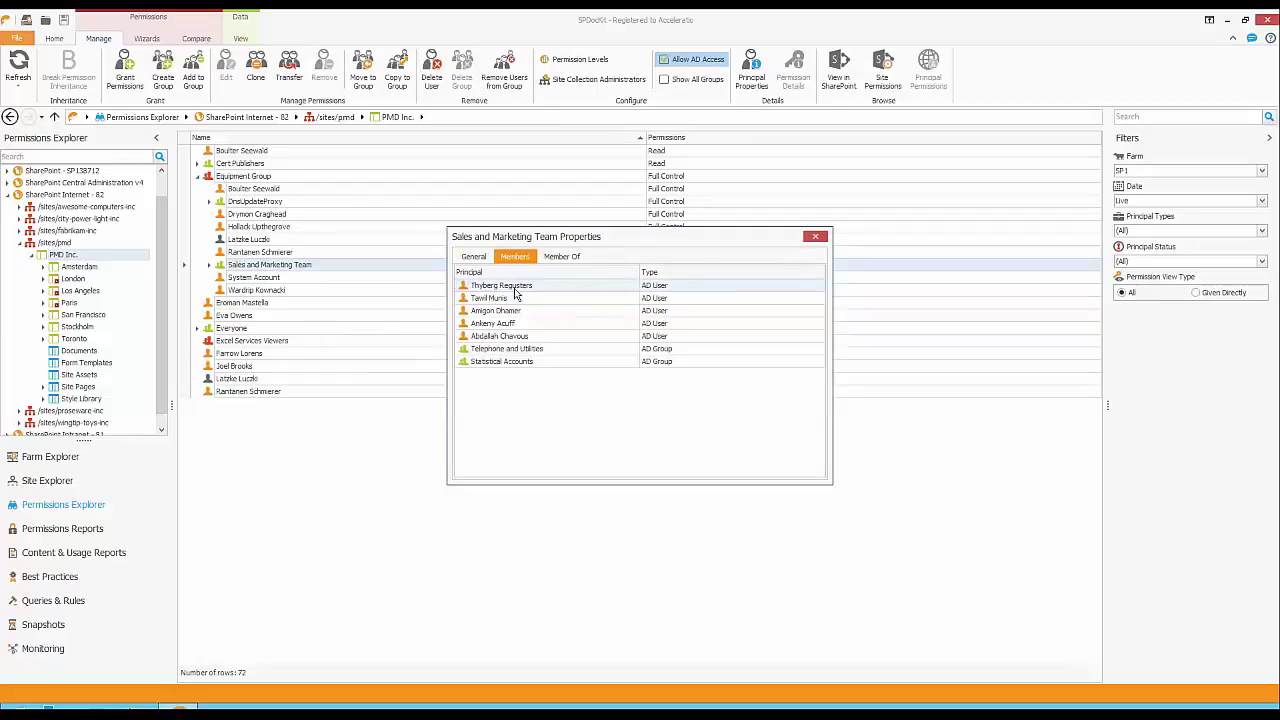
{"action": "left_click", "coordinate": [562, 257]}
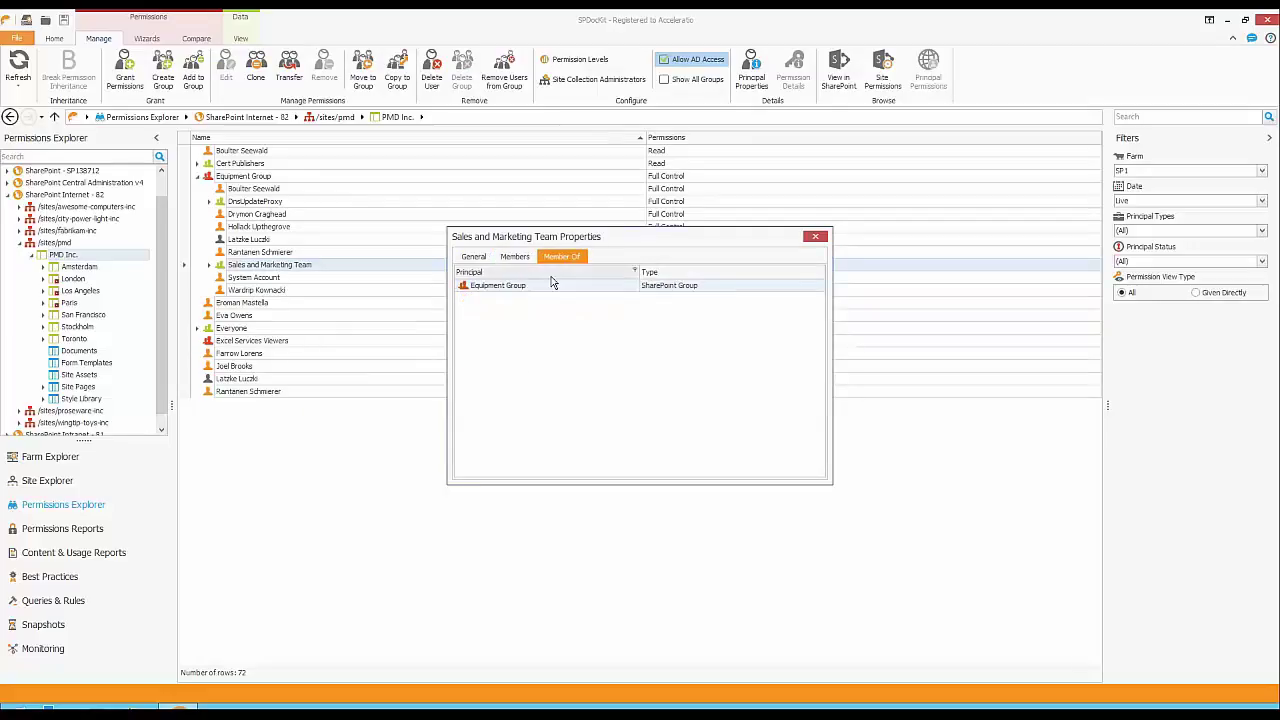
{"action": "left_click", "coordinate": [491, 289]}
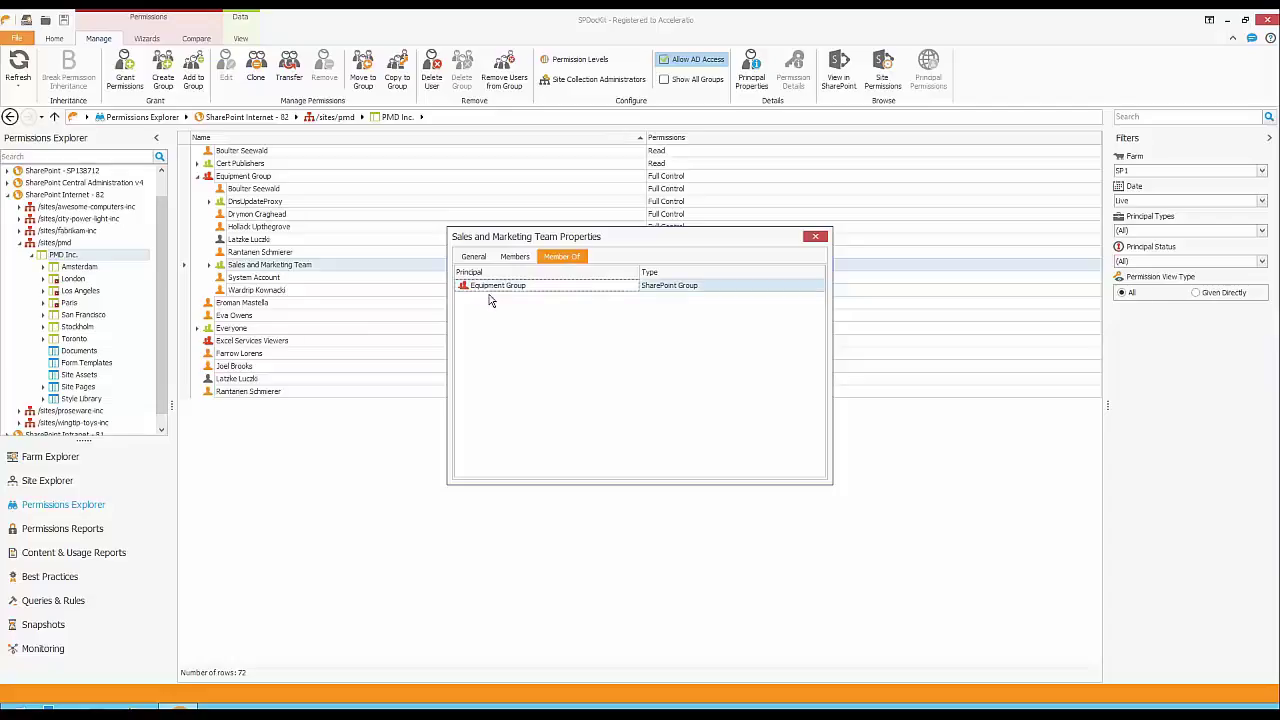
{"action": "left_click", "coordinate": [816, 237]}
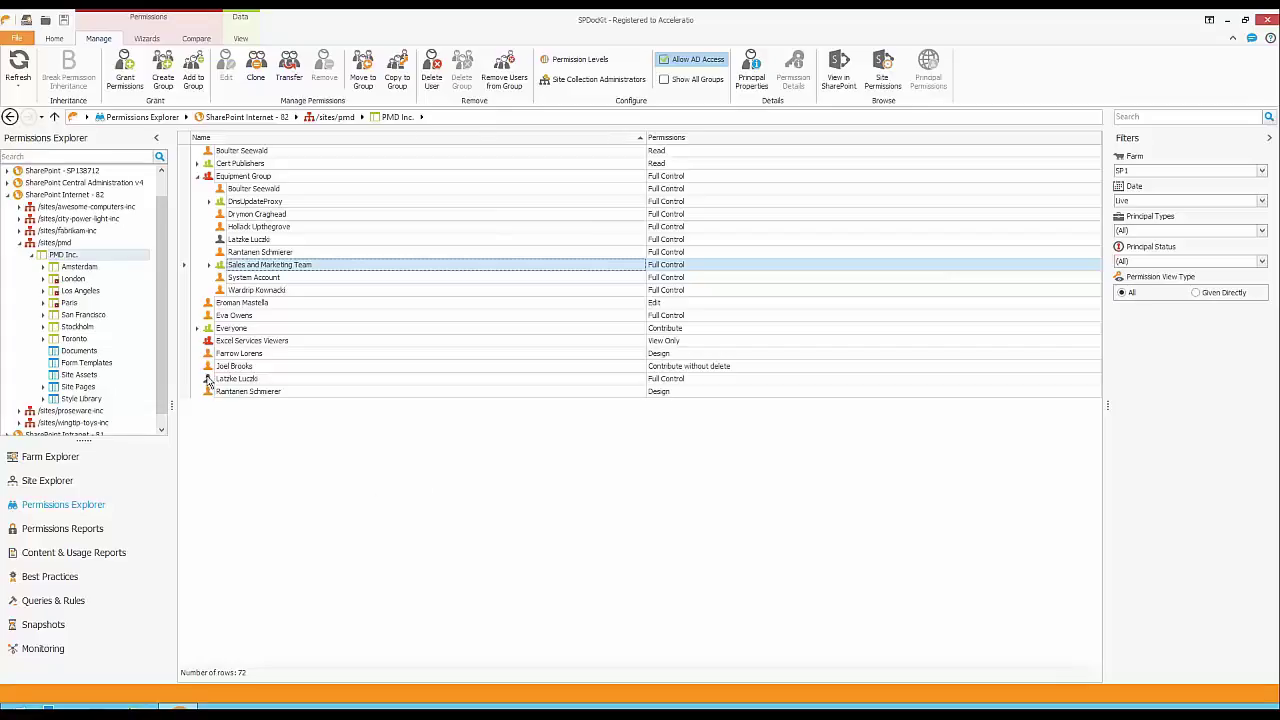
Step: Remove all permissions on PMD Inc. for the individual user listed directly above Everyone
{"action": "mouse_move", "coordinate": [208, 382]}
{"action": "left_click", "coordinate": [331, 380]}
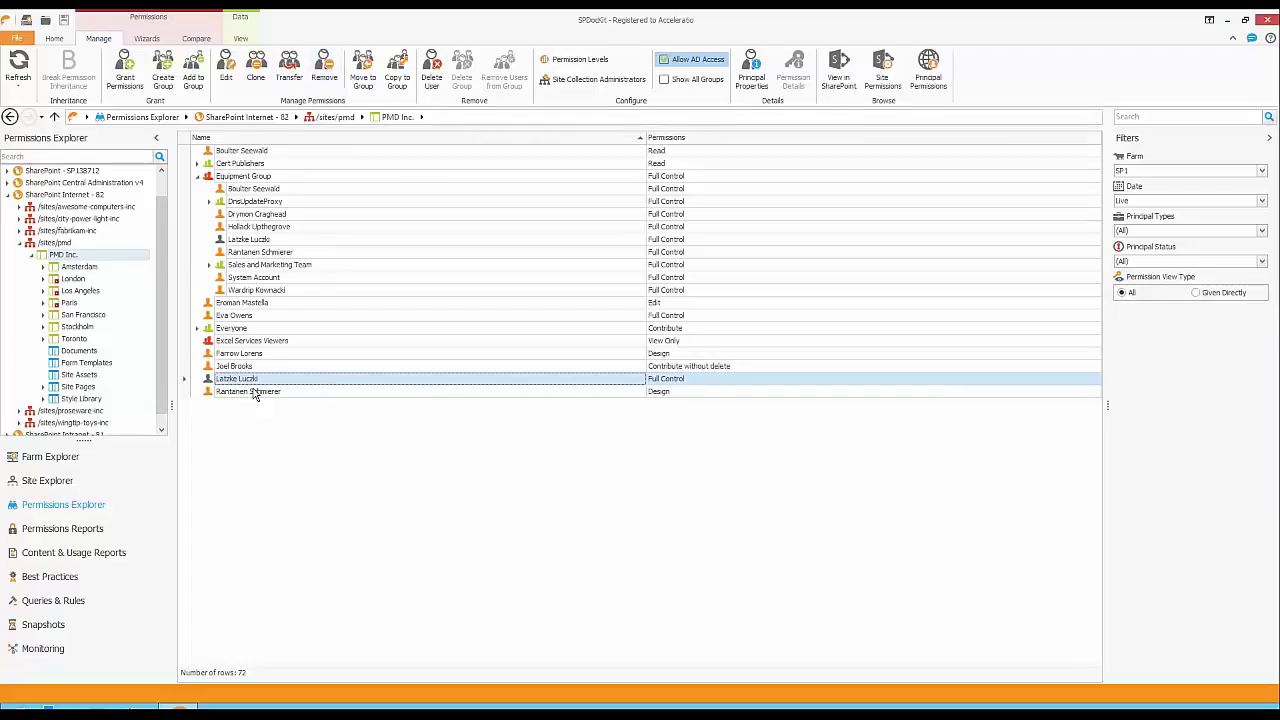
{"action": "left_click", "coordinate": [250, 317]}
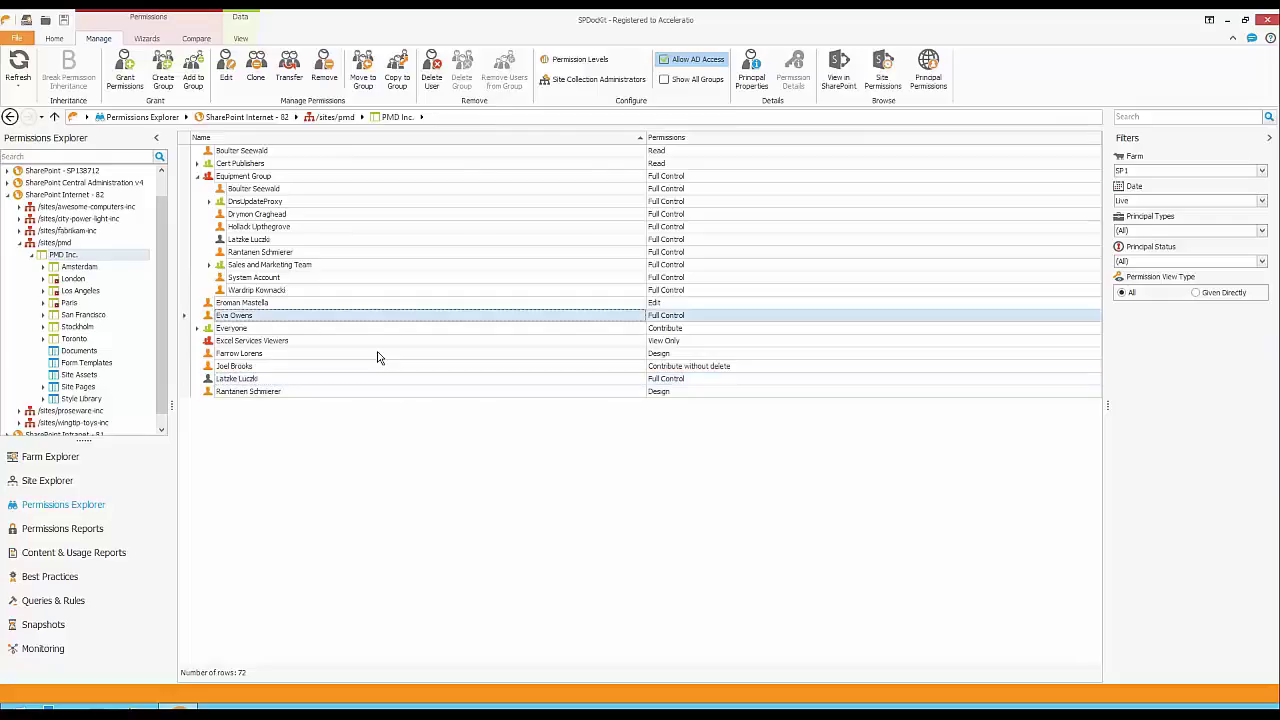
{"action": "left_click", "coordinate": [324, 70]}
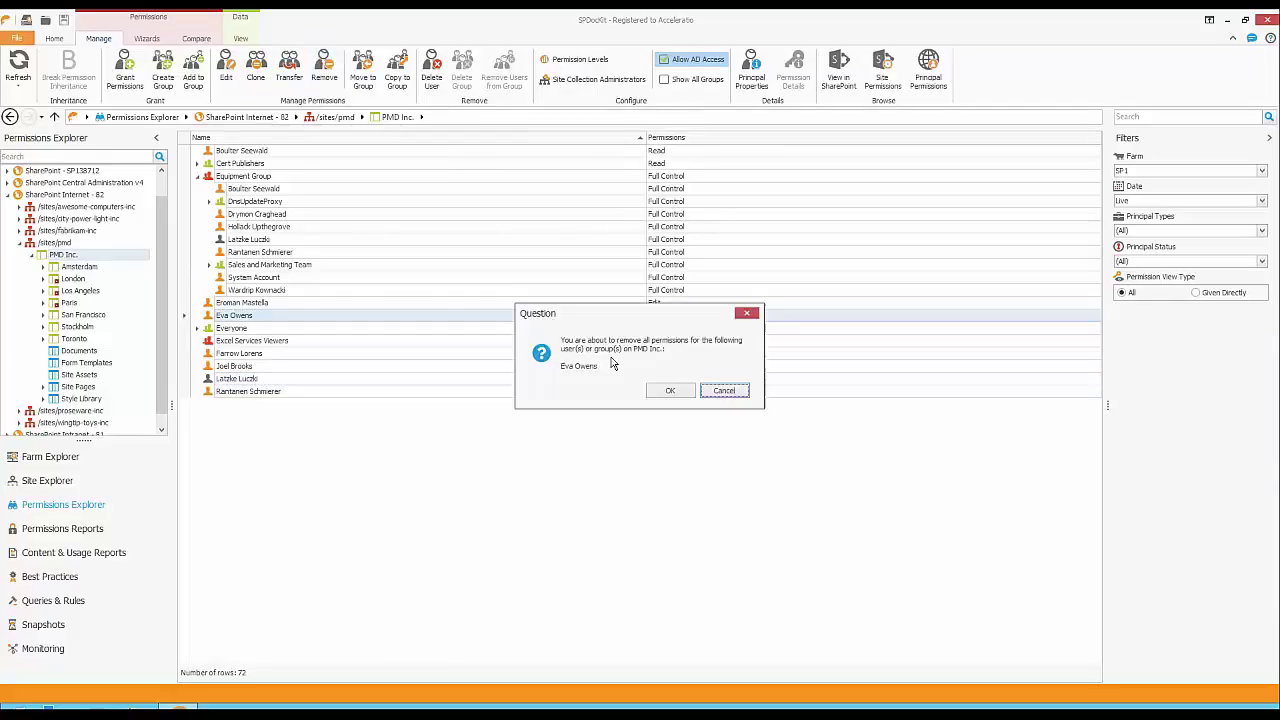
{"action": "left_click", "coordinate": [668, 397]}
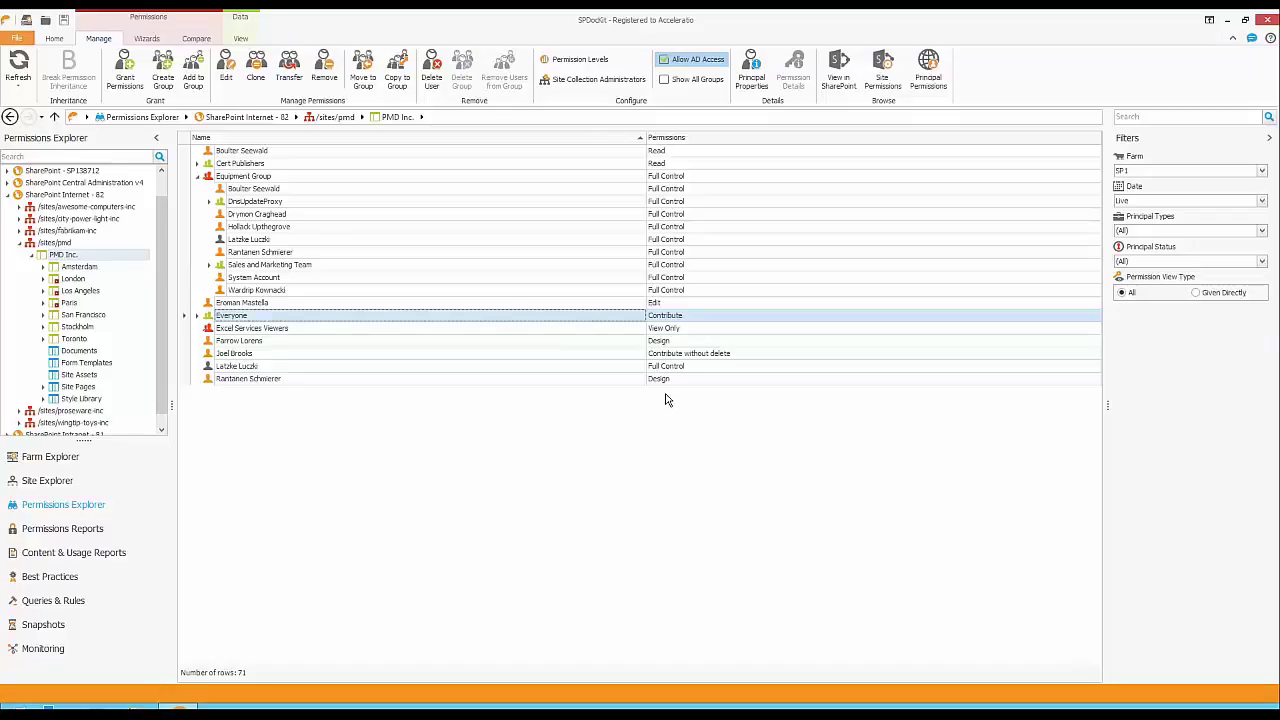
Step: Review the site collection administrators configured for the PMD site collection, leaving them as they are
{"action": "left_click", "coordinate": [605, 84]}
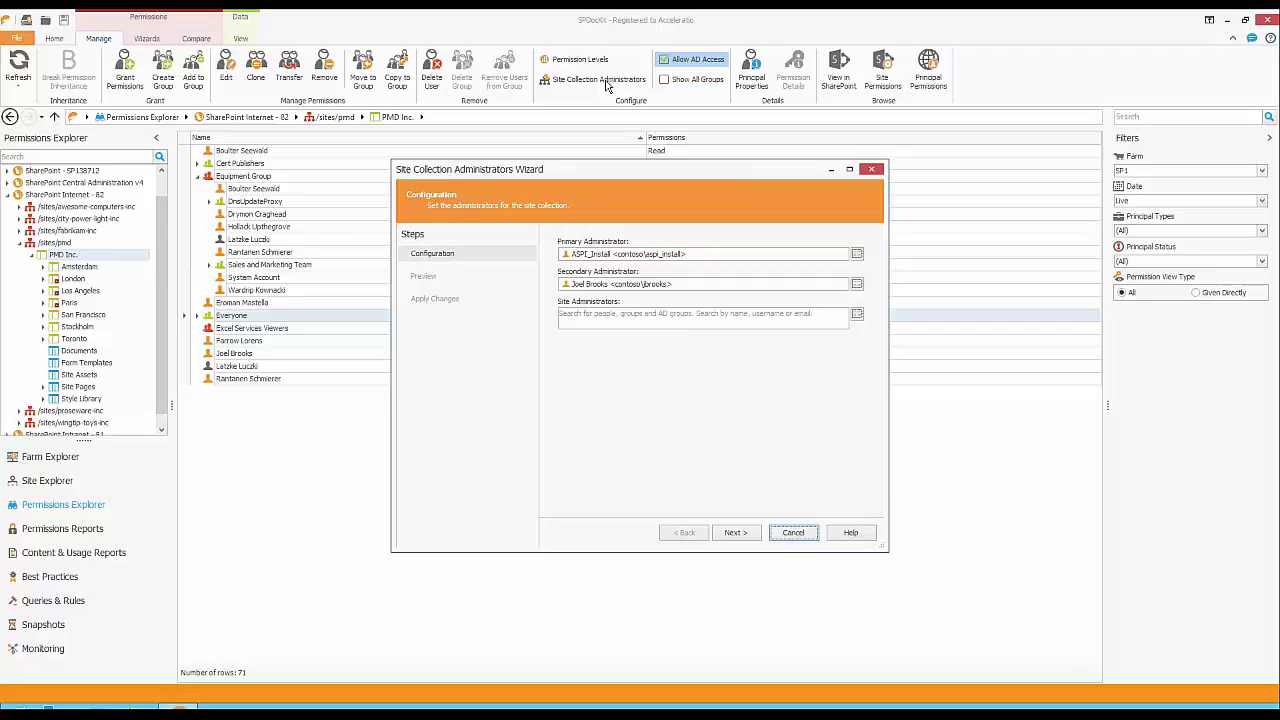
{"action": "left_click", "coordinate": [791, 533]}
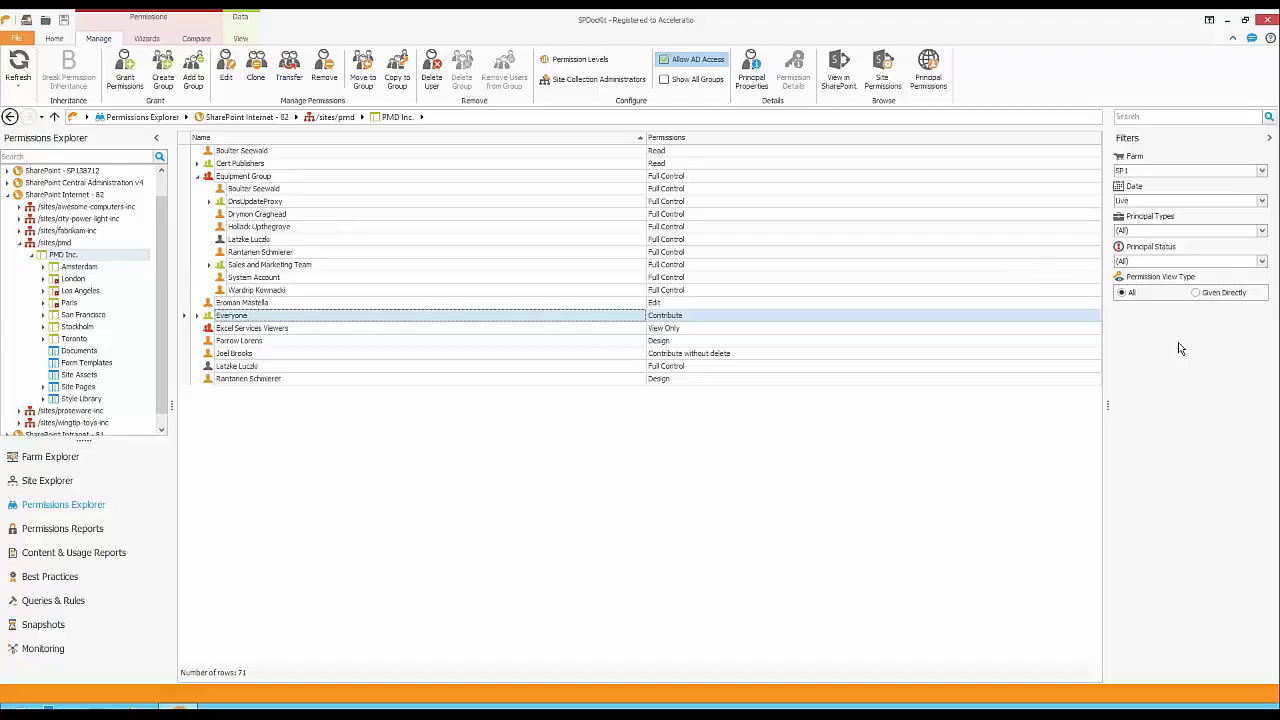
Step: Filter the PMD Inc. permissions list to the User principal type and select every listed user
{"action": "left_click", "coordinate": [1262, 231]}
{"action": "left_click", "coordinate": [1122, 245]}
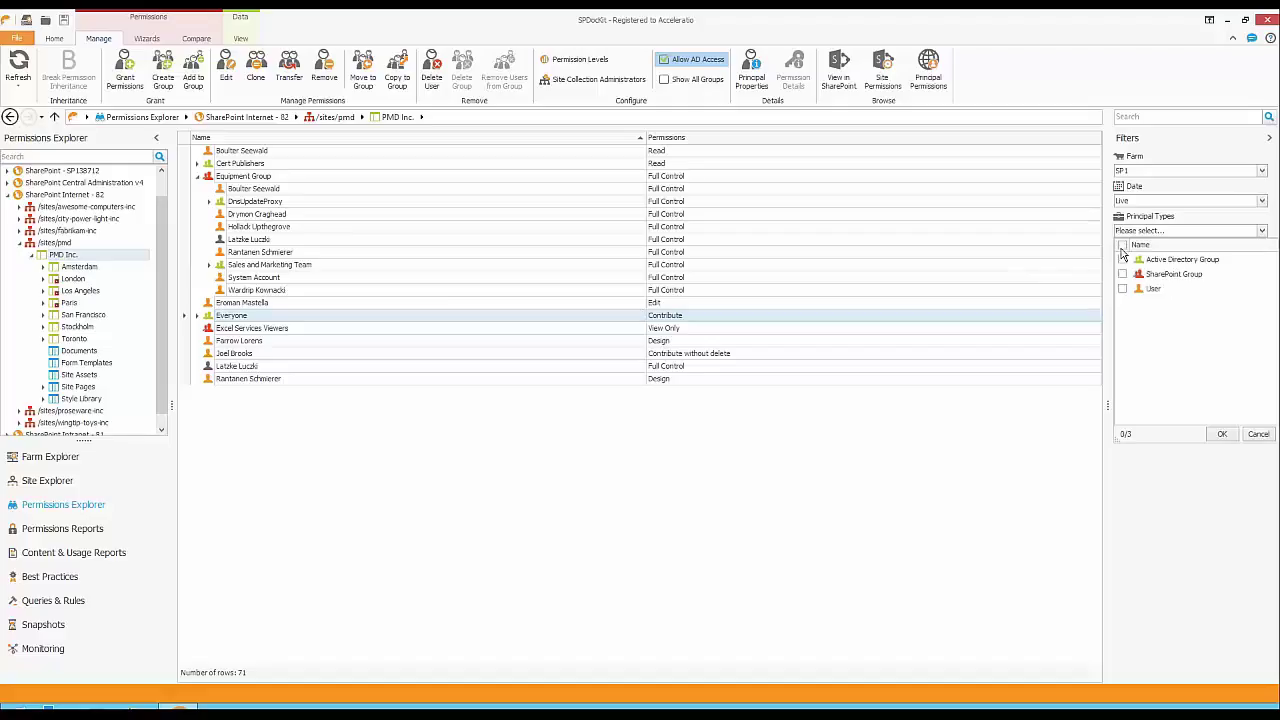
{"action": "left_click", "coordinate": [1122, 289]}
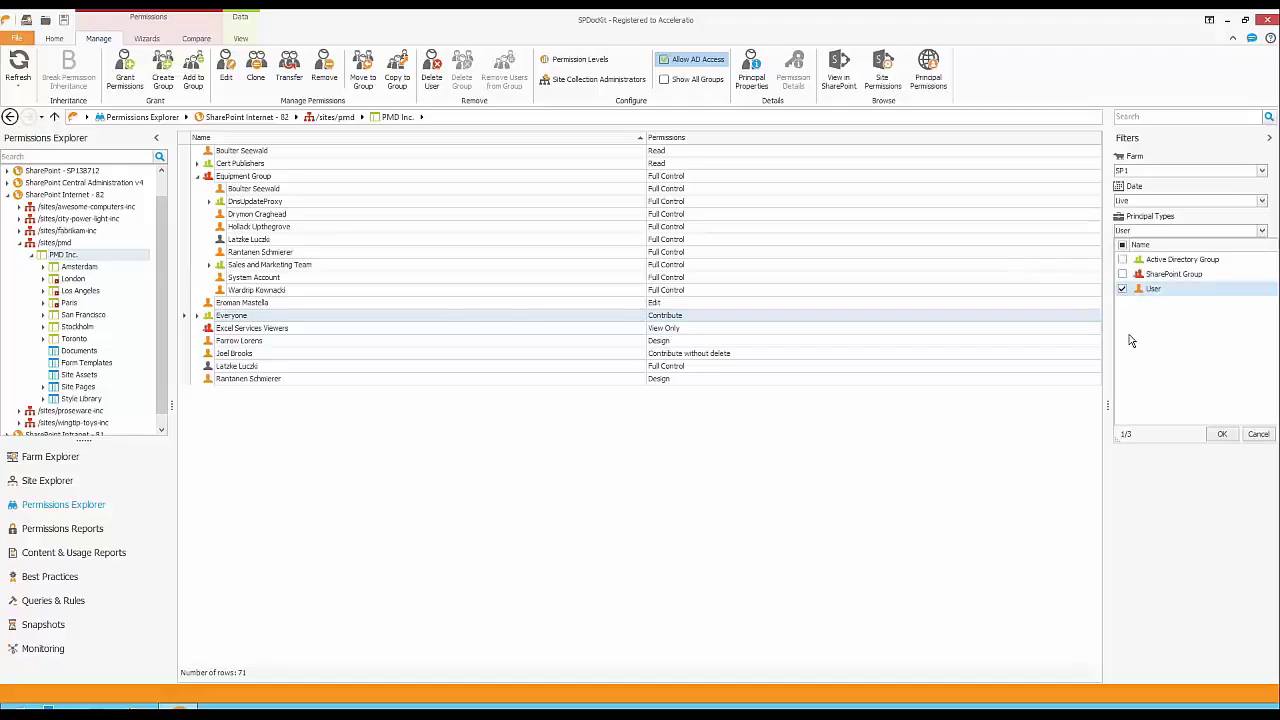
{"action": "left_click", "coordinate": [1222, 434]}
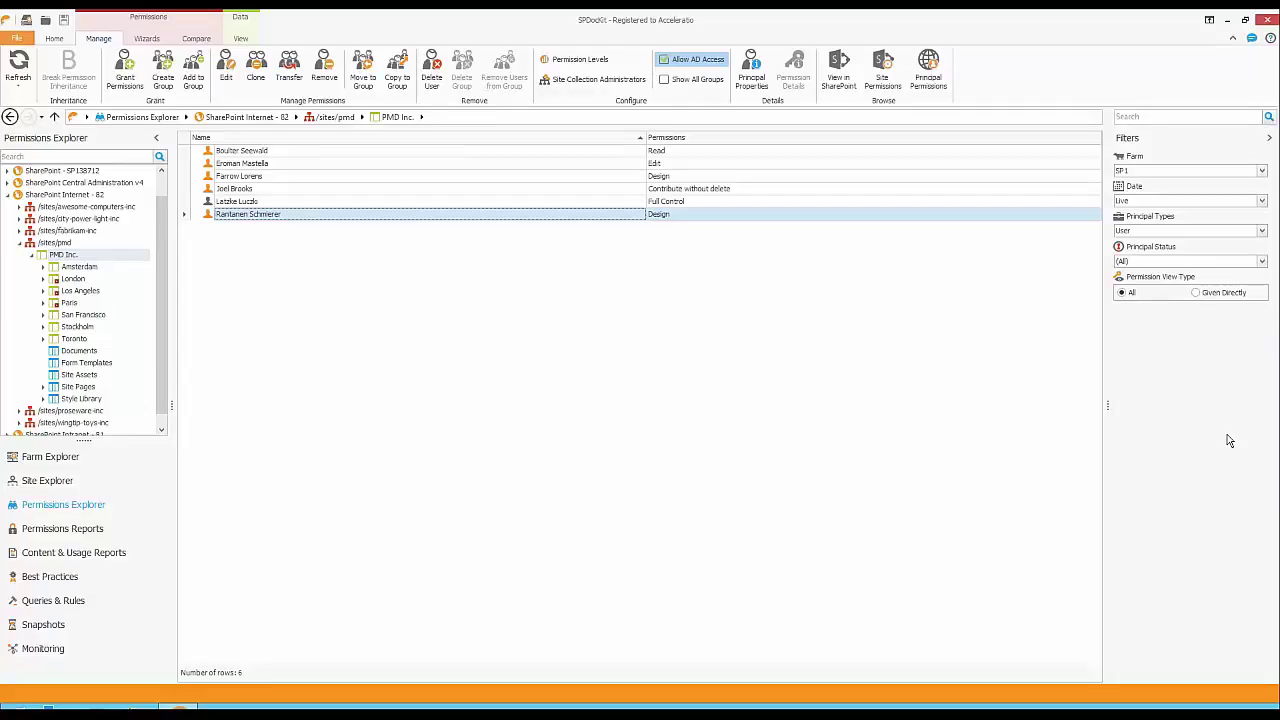
{"action": "left_click", "coordinate": [333, 203]}
{"action": "key", "text": "ctrl+a"}
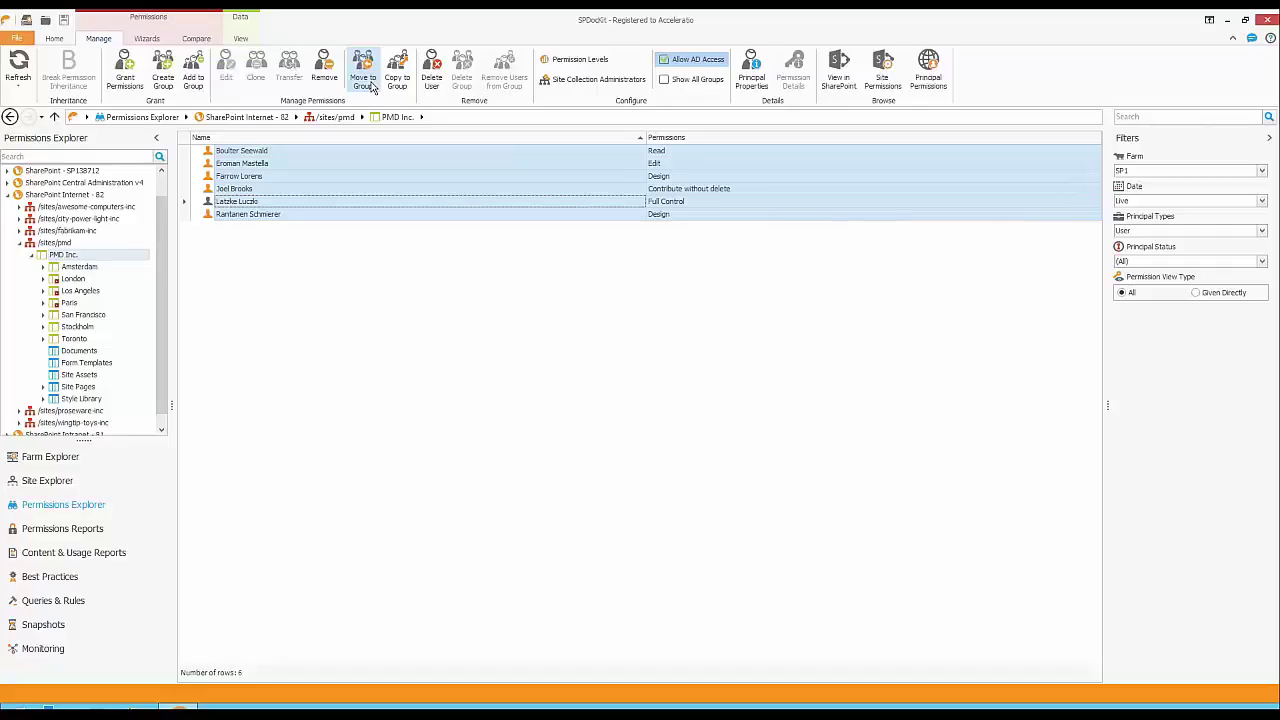
{"action": "left_click", "coordinate": [479, 291]}
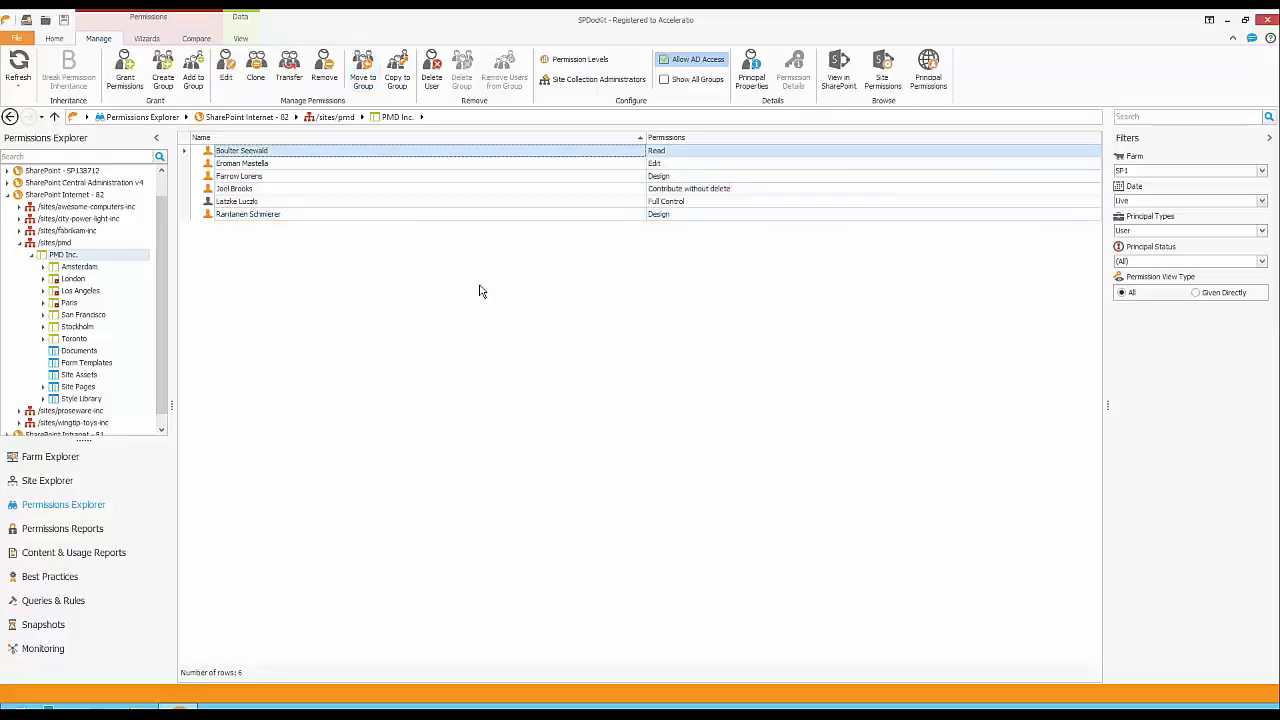
Step: Show all principal types for the San Francisco subsite and break its permission inheritance
{"action": "left_click", "coordinate": [94, 316]}
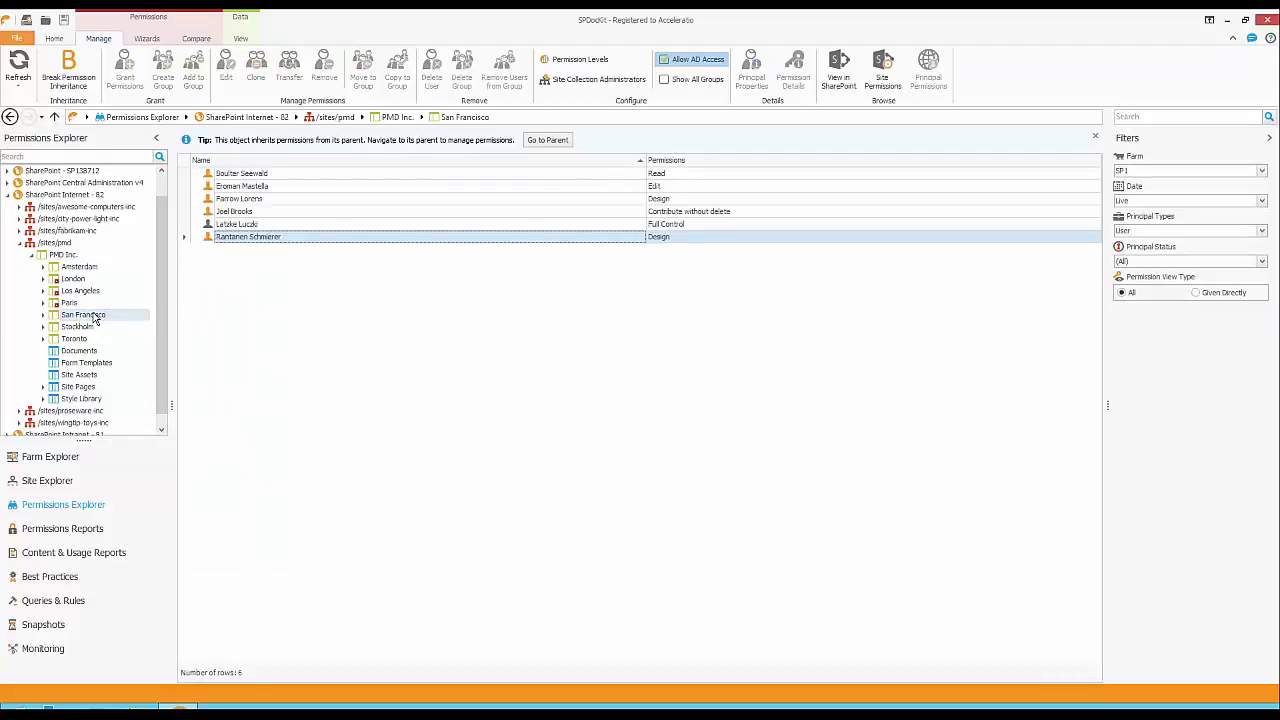
{"action": "left_click", "coordinate": [1188, 232]}
{"action": "left_click", "coordinate": [1122, 245]}
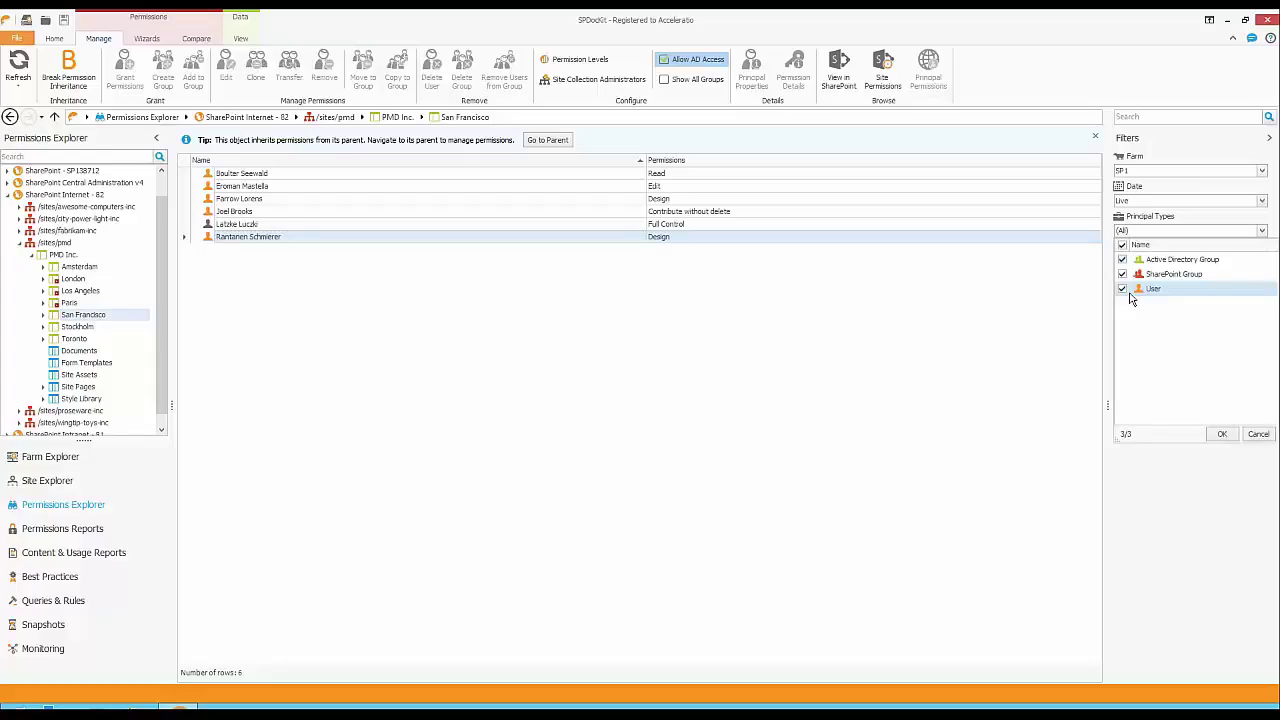
{"action": "left_click", "coordinate": [1224, 435]}
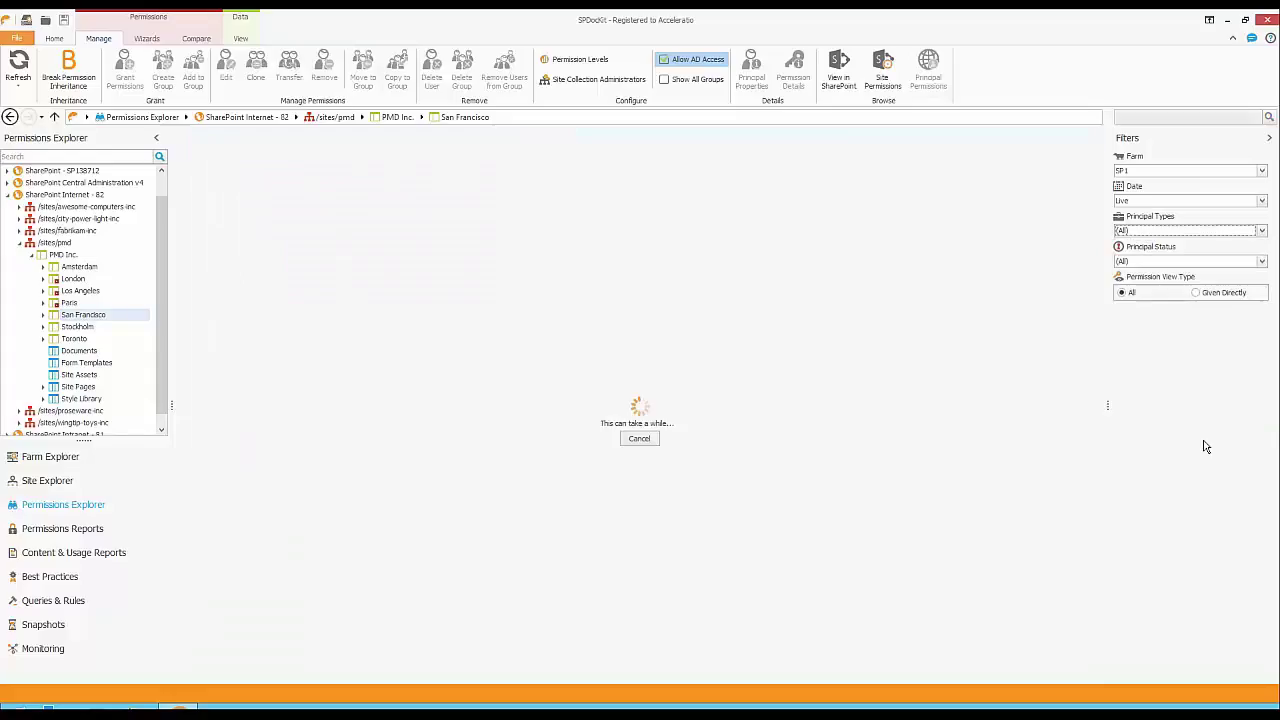
{"action": "left_click", "coordinate": [70, 82]}
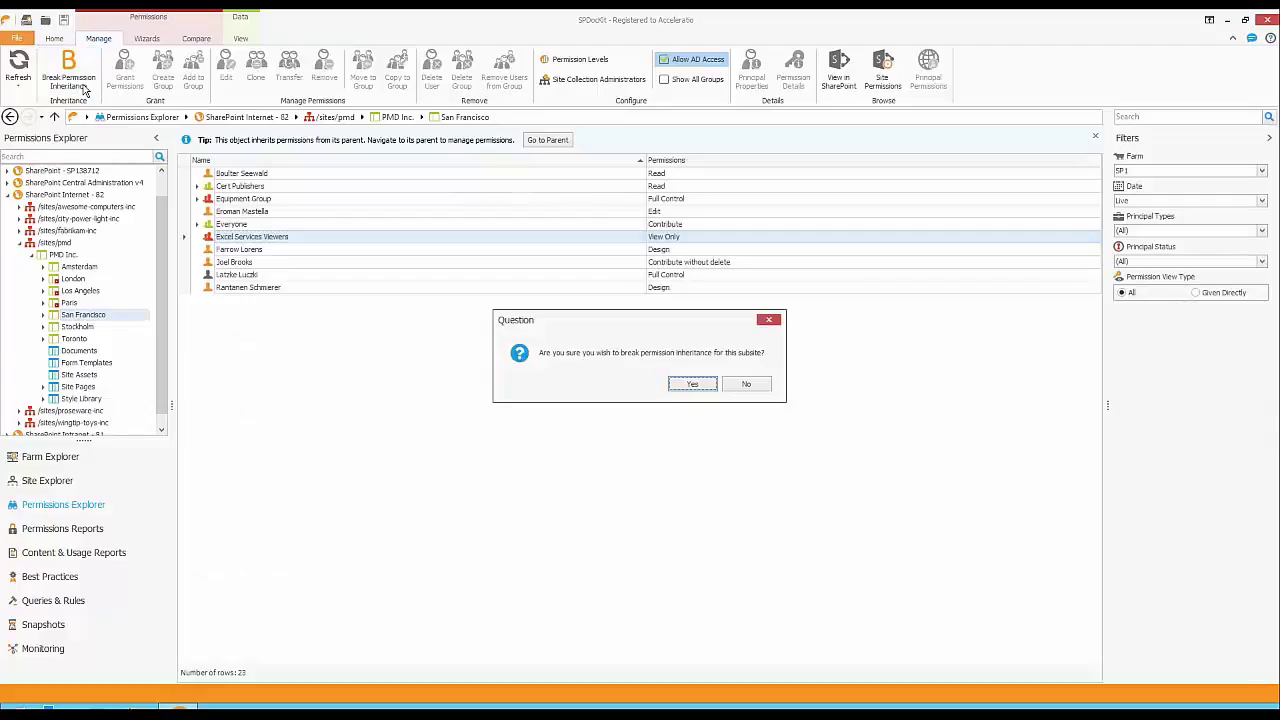
{"action": "left_click", "coordinate": [693, 385]}
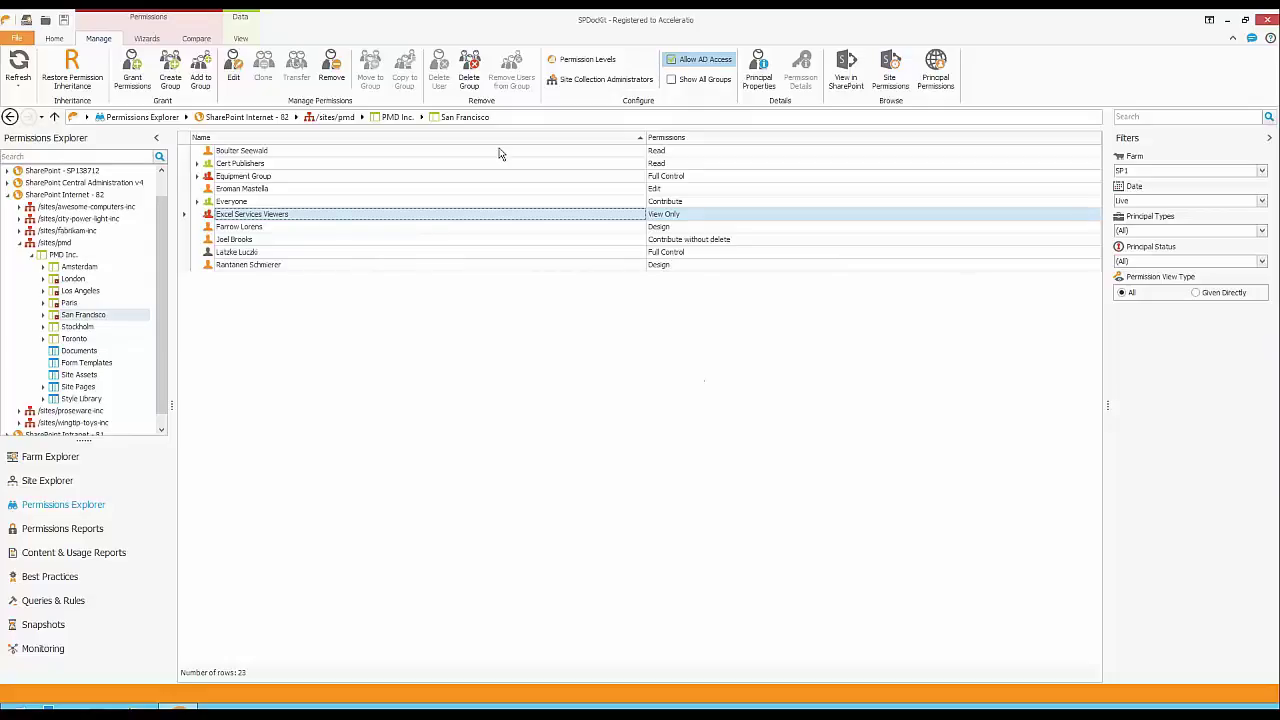
{"action": "key", "text": "ctrl+a"}
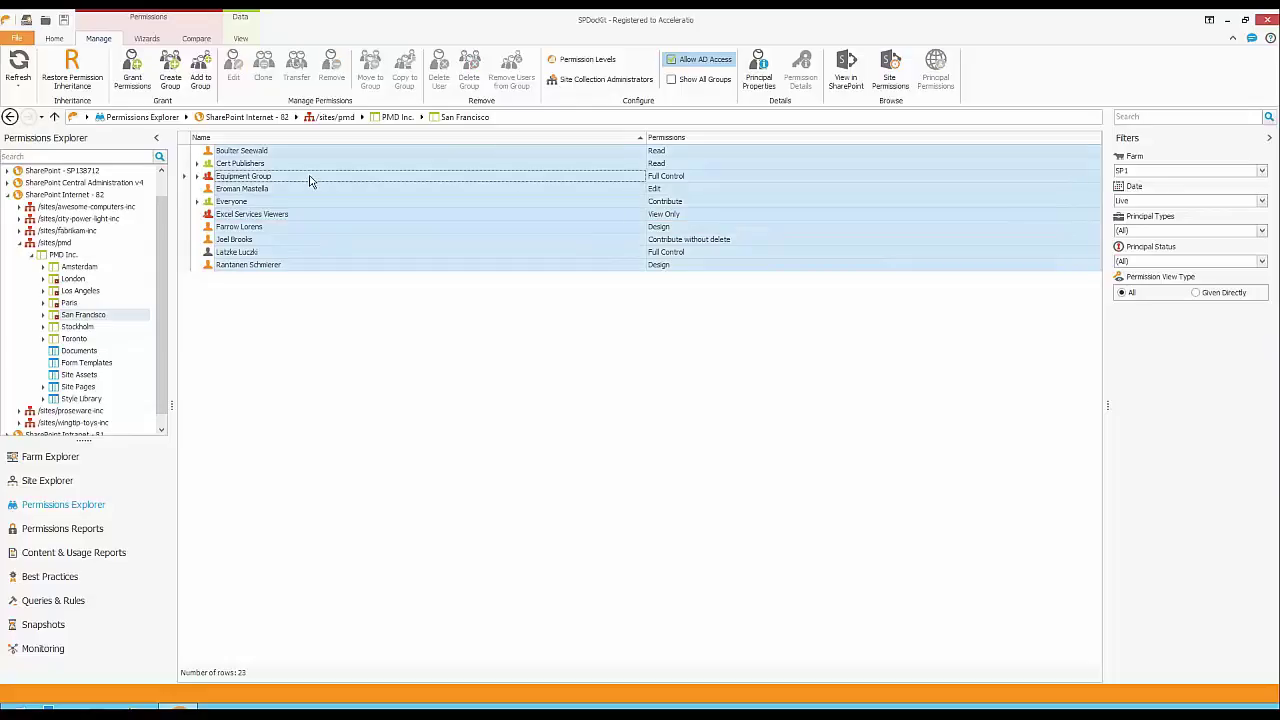
{"action": "left_click", "coordinate": [272, 179], "text": "ctrl"}
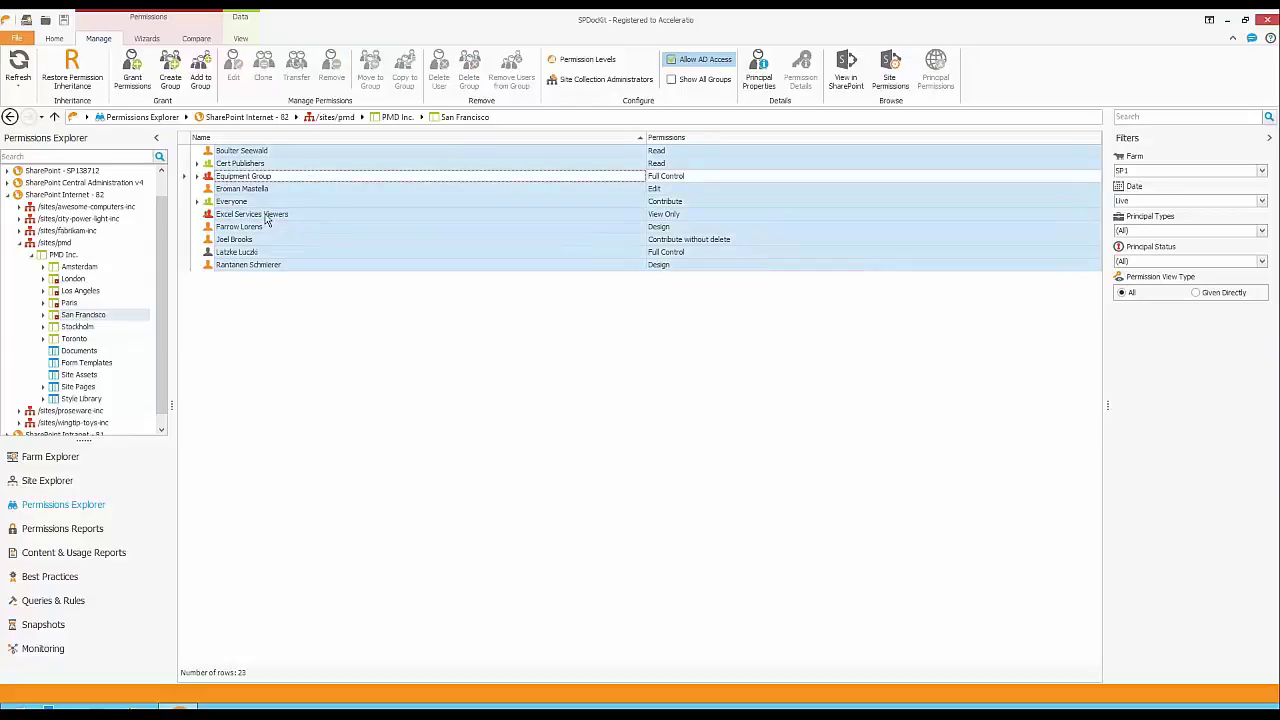
{"action": "left_click", "coordinate": [265, 216], "text": "ctrl"}
{"action": "left_click", "coordinate": [263, 203], "text": "ctrl"}
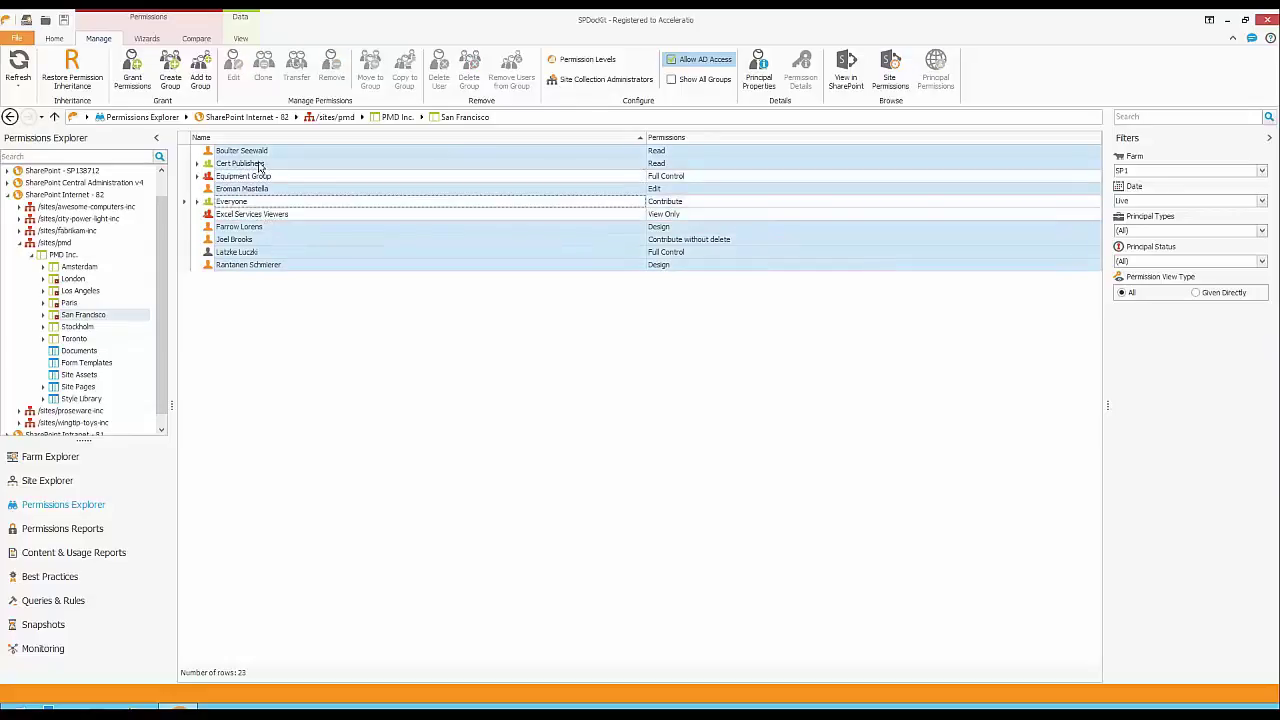
{"action": "left_click", "coordinate": [262, 166], "text": "ctrl"}
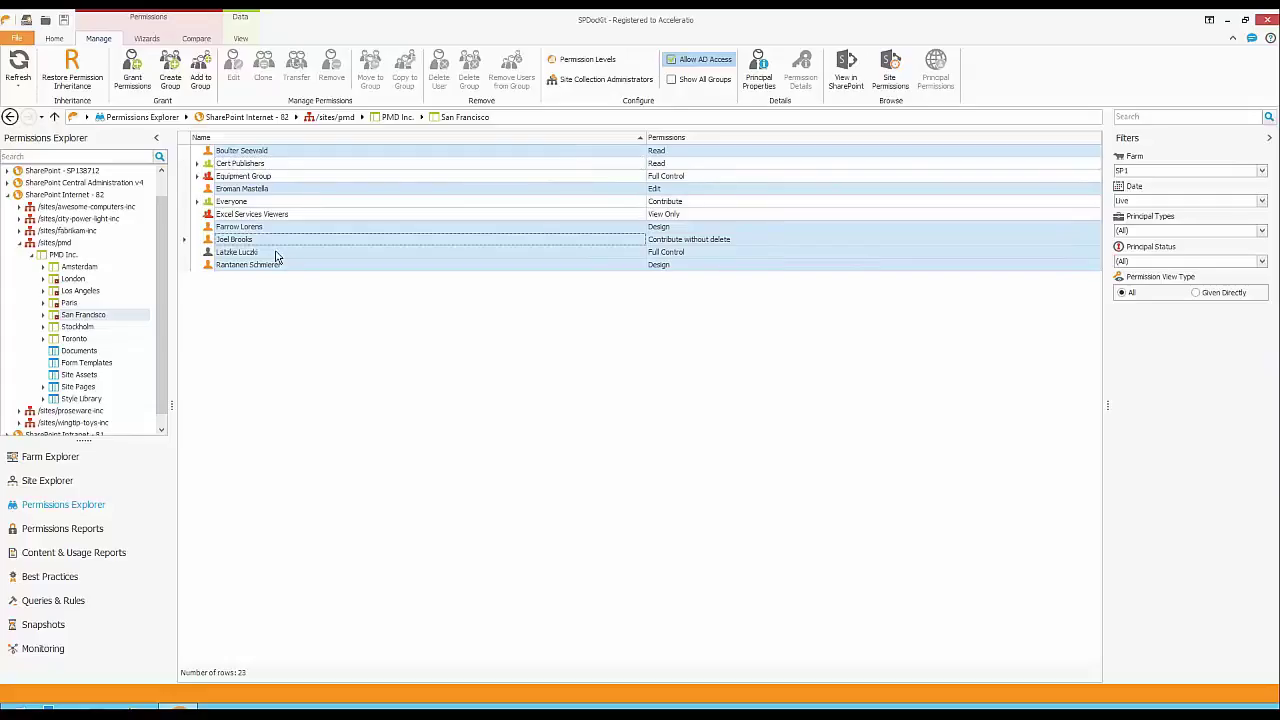
{"action": "left_click", "coordinate": [277, 178]}
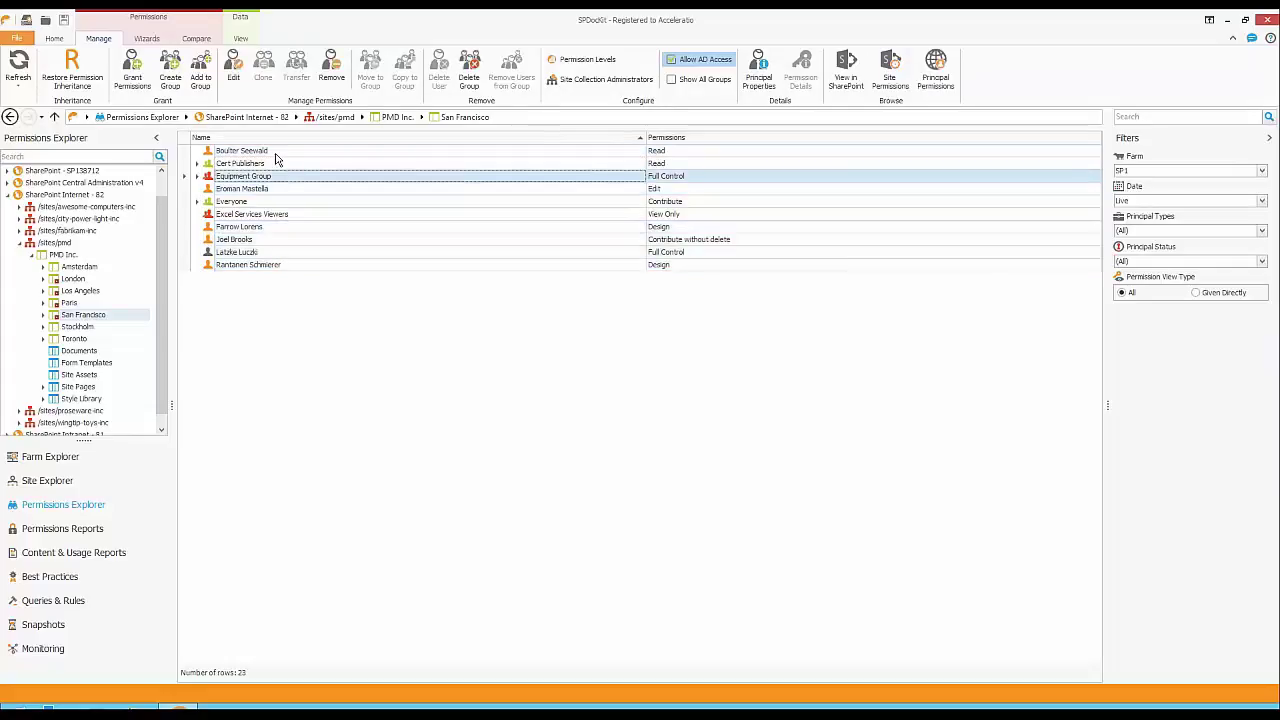
Step: Remove all San Francisco permissions of the first four individual users in the list, leaving the groups out of the selection
{"action": "left_click", "coordinate": [277, 152]}
{"action": "left_click", "coordinate": [253, 189], "text": "ctrl"}
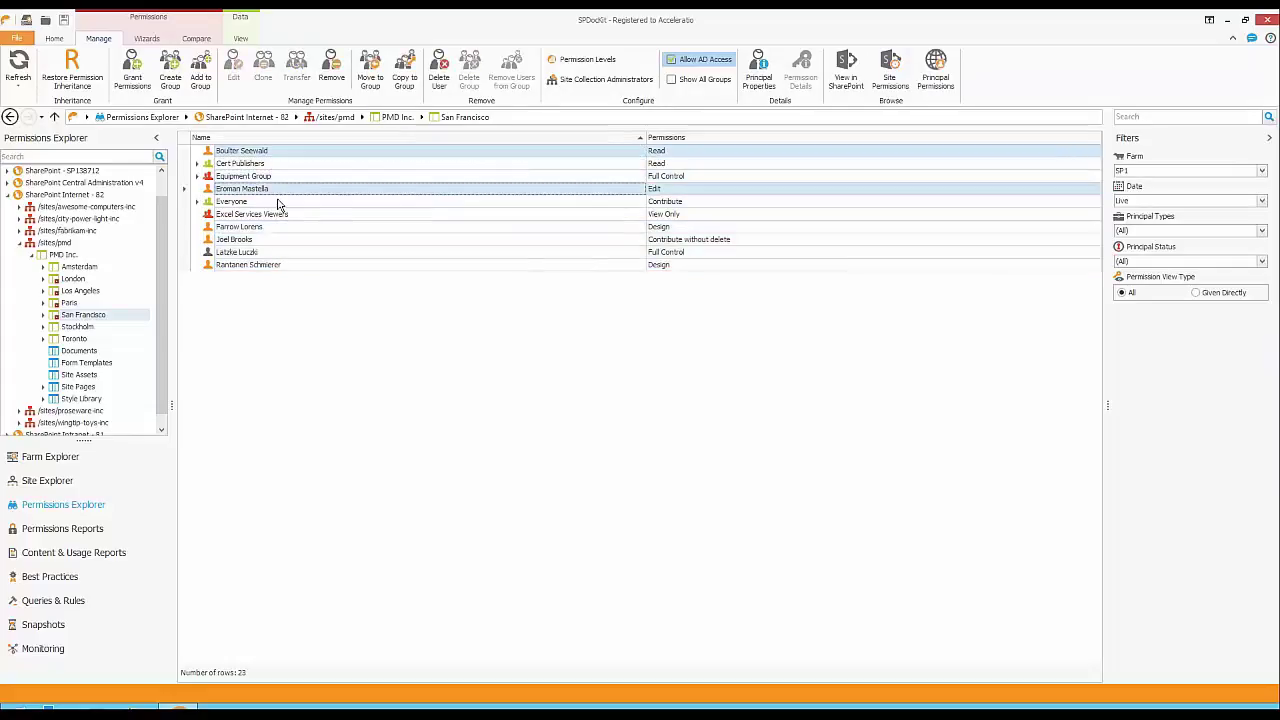
{"action": "left_click", "coordinate": [260, 227], "text": "ctrl"}
{"action": "left_click", "coordinate": [260, 240], "text": "ctrl"}
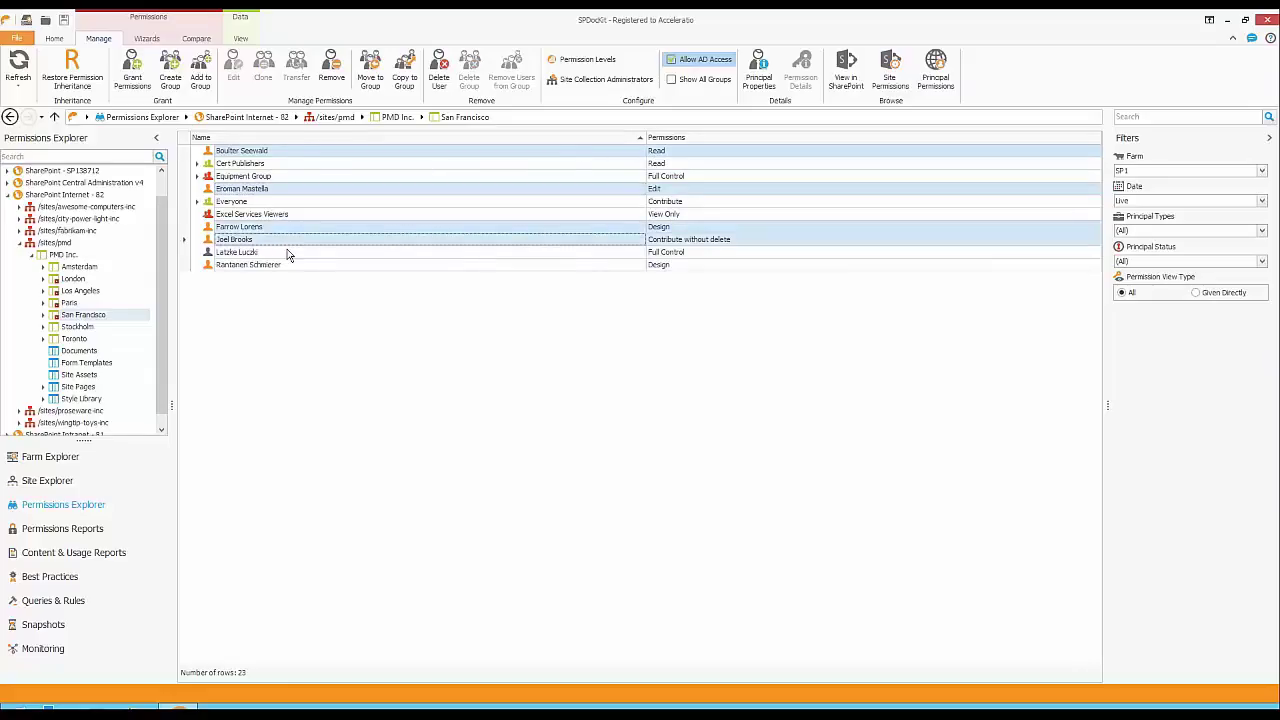
{"action": "left_click", "coordinate": [331, 77]}
{"action": "left_click", "coordinate": [674, 393]}
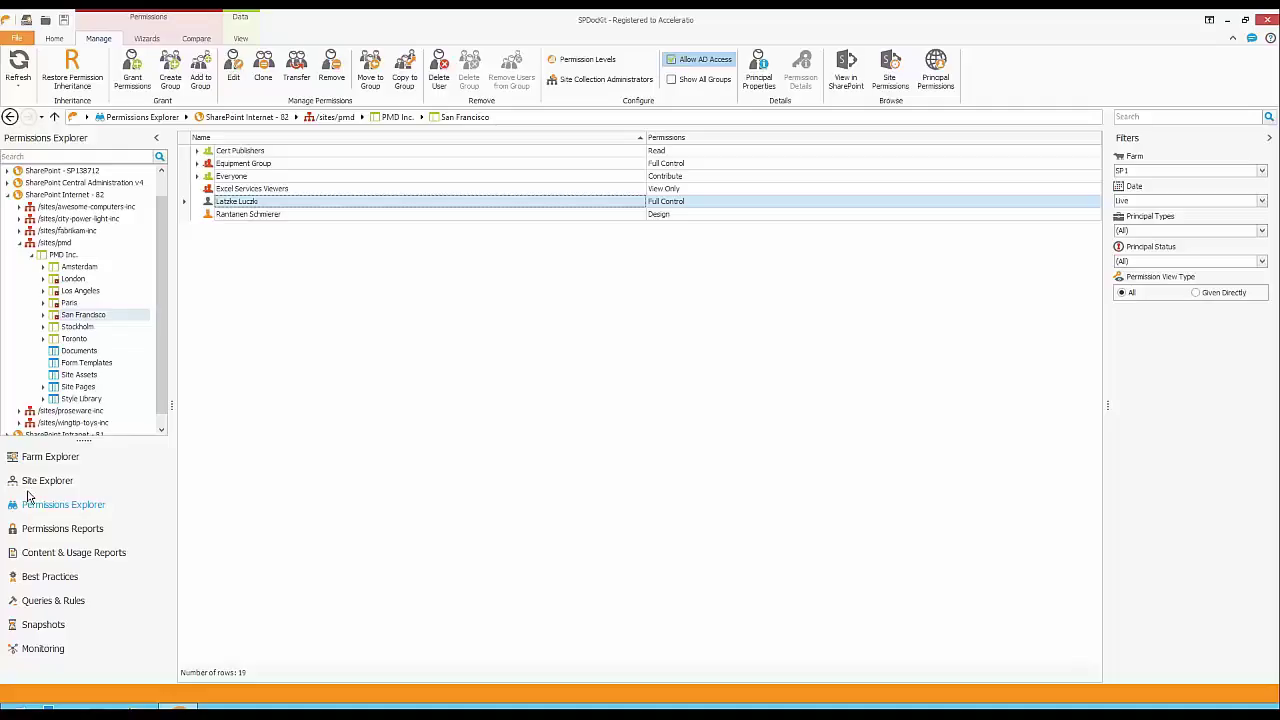
Step: Examine the permissions of the first document in the Croatia folder, under San Francisco, HR, Brochures
{"action": "left_click", "coordinate": [44, 315]}
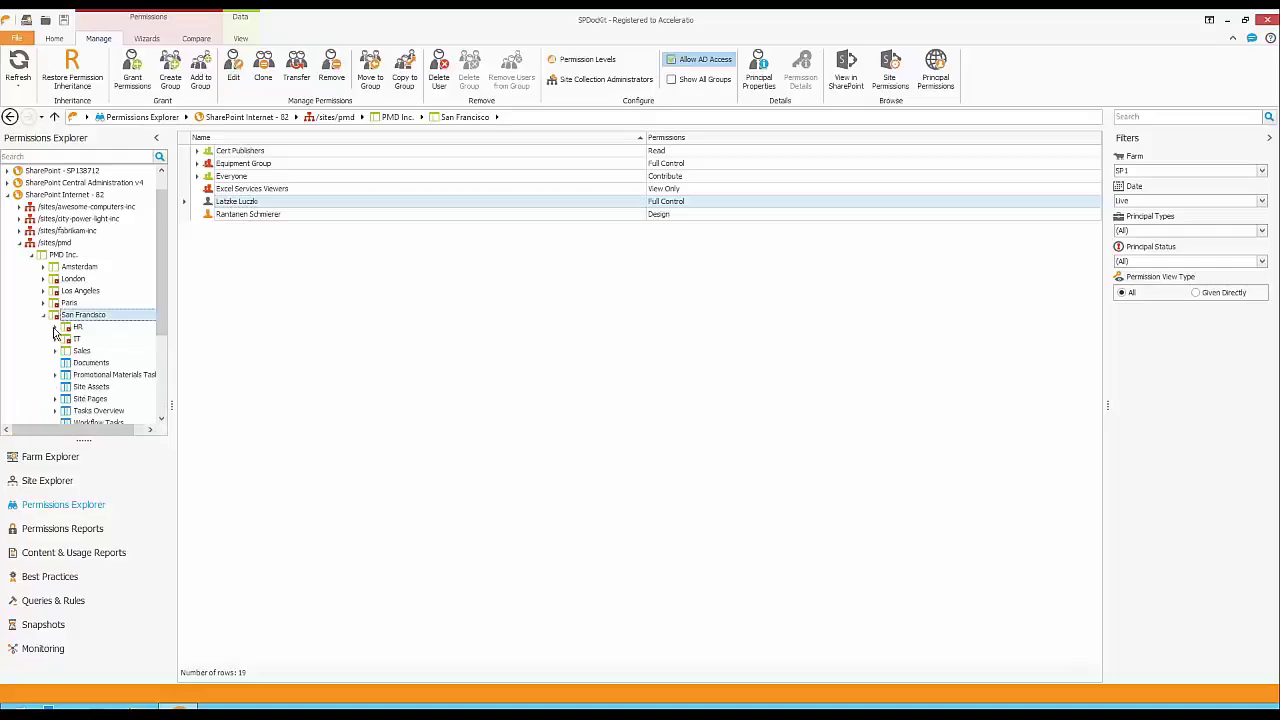
{"action": "left_click", "coordinate": [55, 327]}
{"action": "left_click_drag", "start_coordinate": [174, 359], "coordinate": [266, 357]}
{"action": "scroll", "coordinate": [45, 260], "scroll_direction": "down", "scroll_amount": 4}
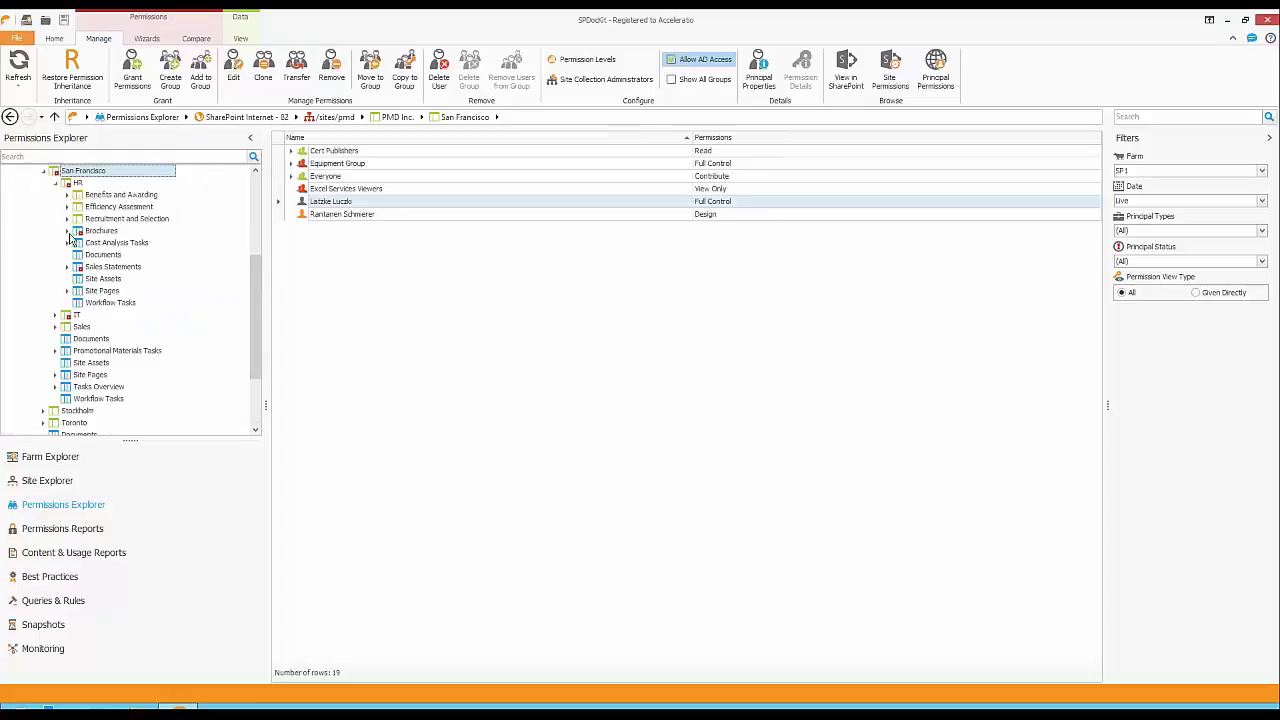
{"action": "left_click", "coordinate": [67, 231]}
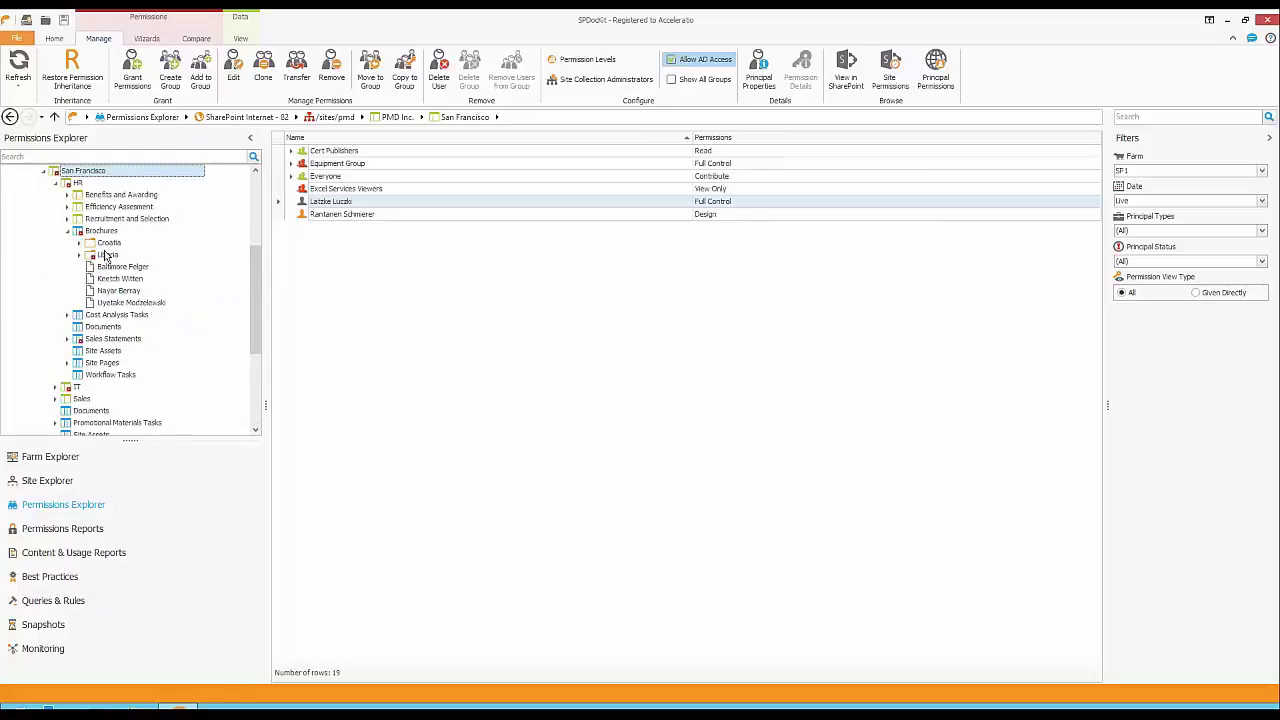
{"action": "left_click", "coordinate": [106, 245]}
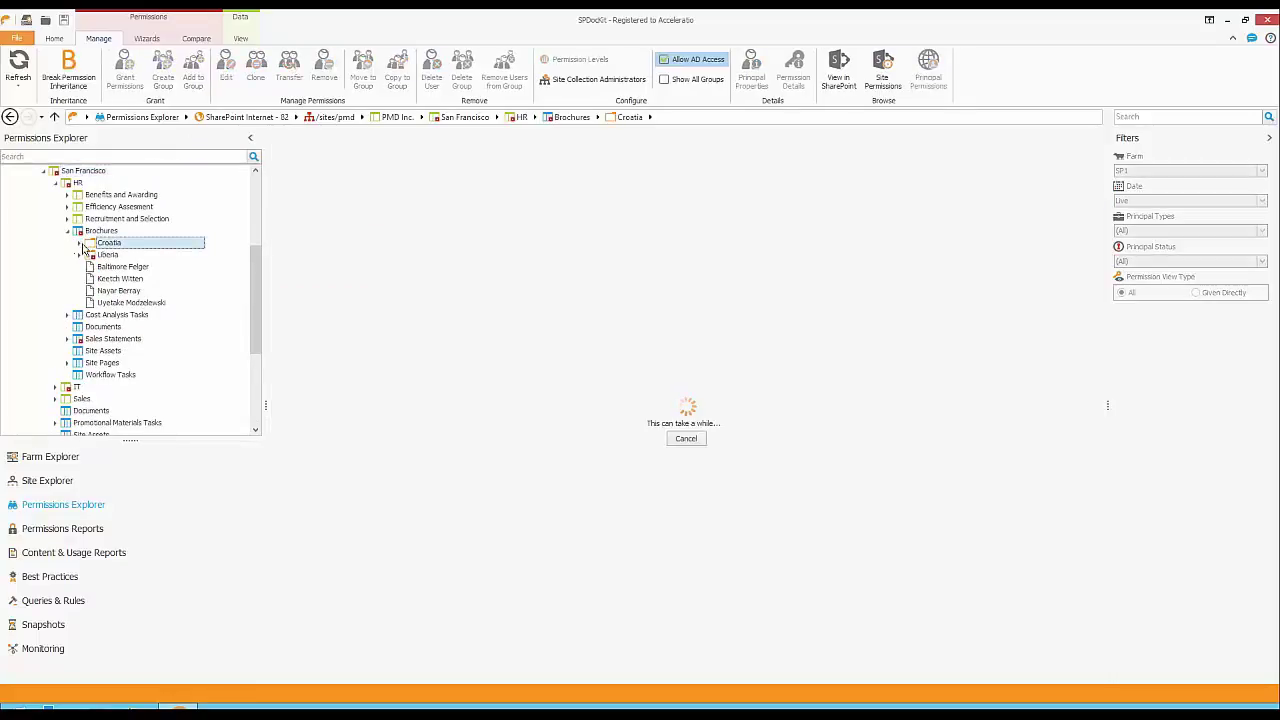
{"action": "left_click", "coordinate": [79, 245]}
{"action": "left_click", "coordinate": [133, 258]}
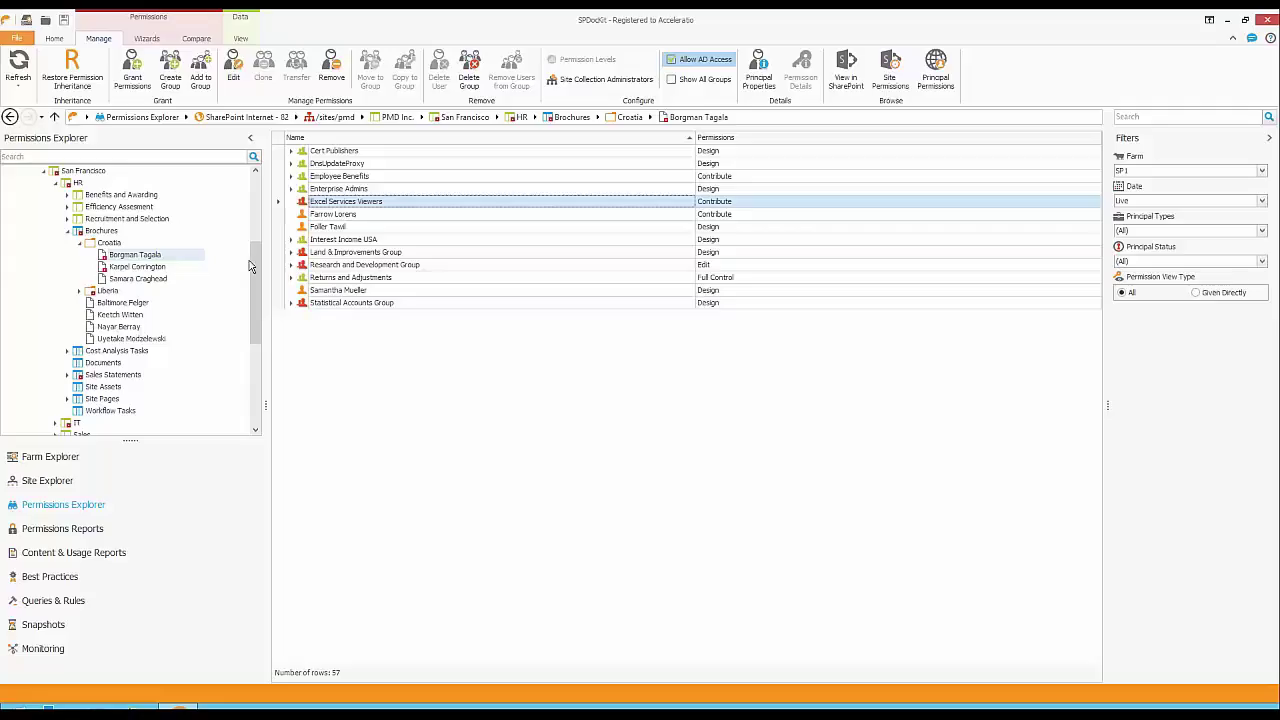
{"action": "left_click_drag", "start_coordinate": [256, 258], "coordinate": [255, 234]}
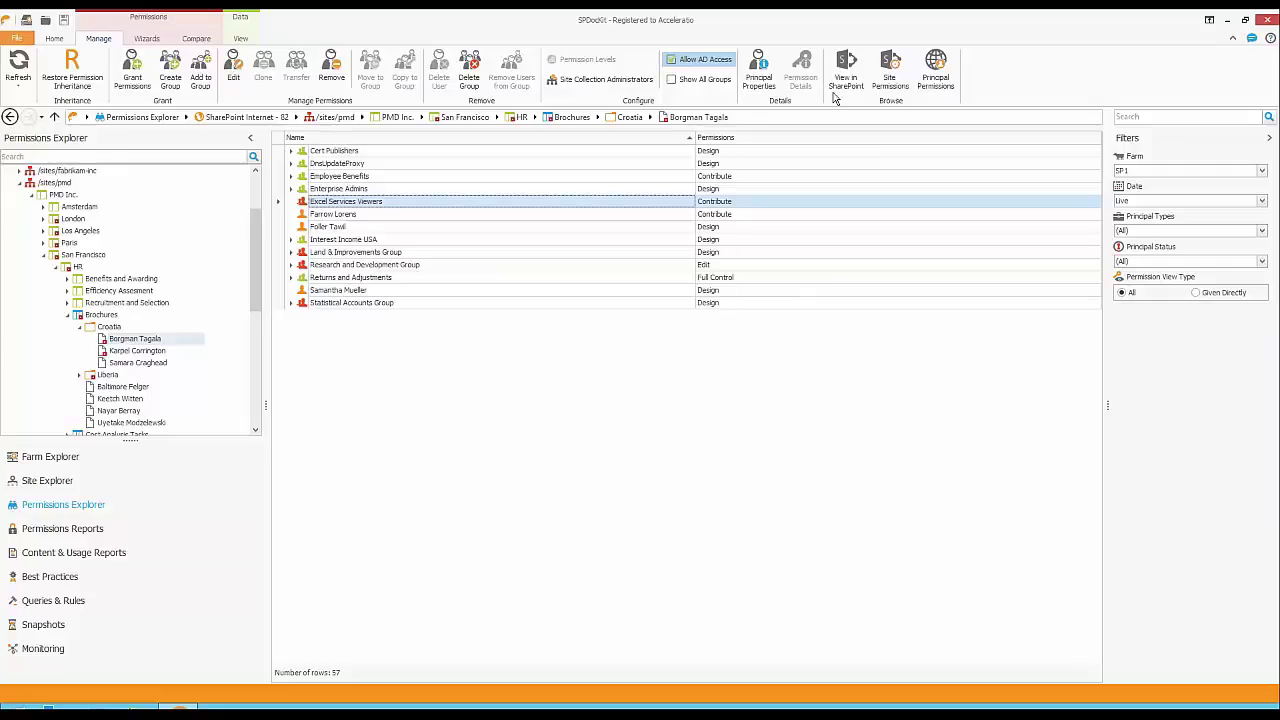
Step: Start the Manage Permissions Wizard with the Grant Permissions action and target the SharePoint Internet - 82 web application
{"action": "left_click", "coordinate": [156, 40]}
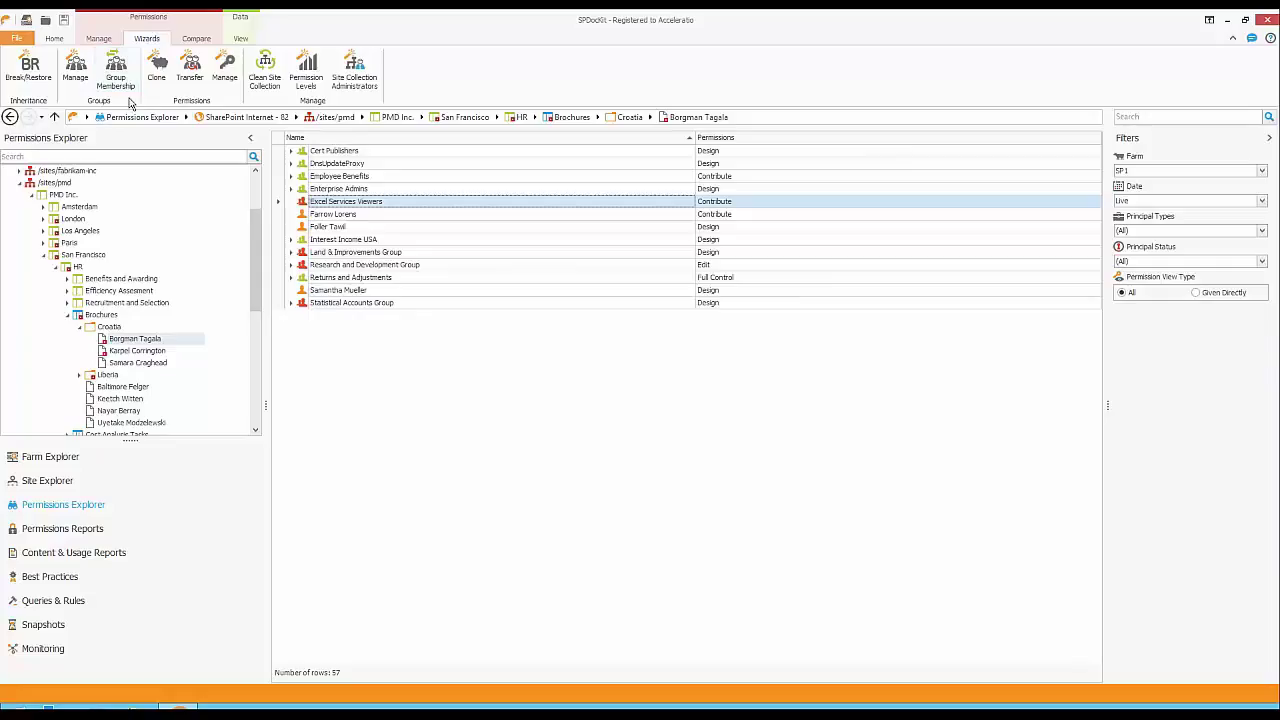
{"action": "left_click", "coordinate": [226, 70]}
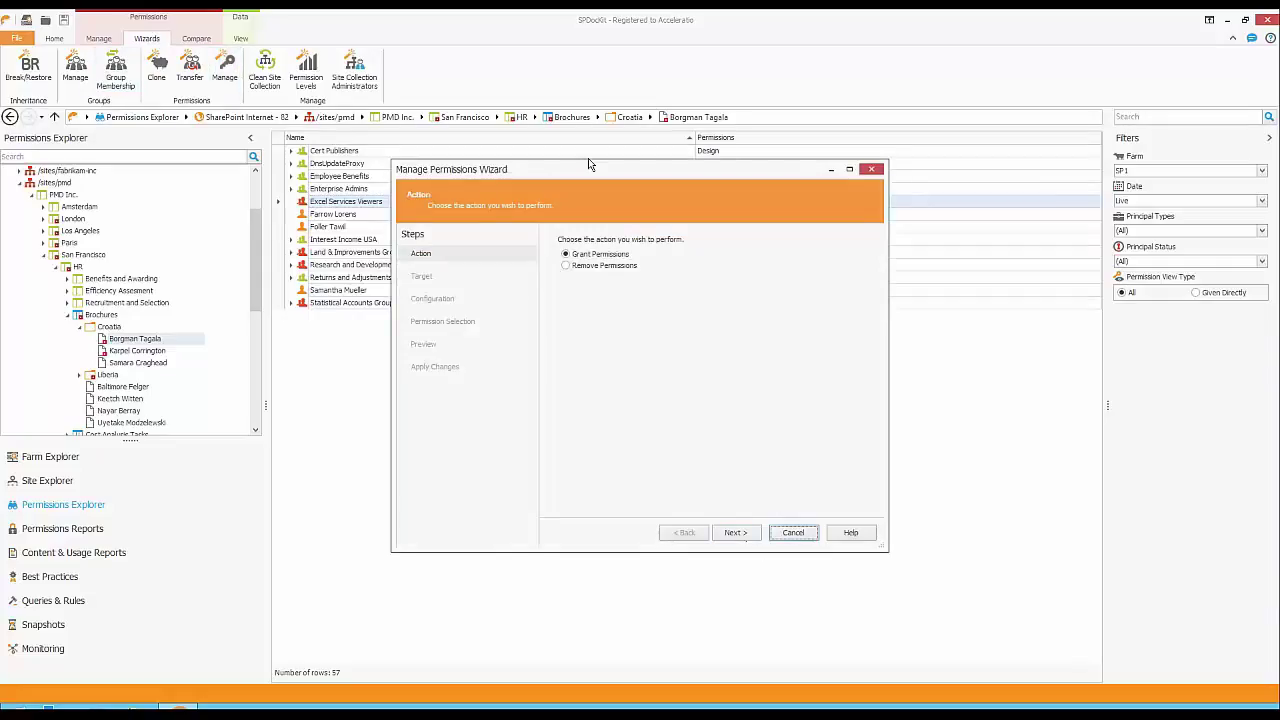
{"action": "left_click_drag", "start_coordinate": [588, 163], "coordinate": [402, 144]}
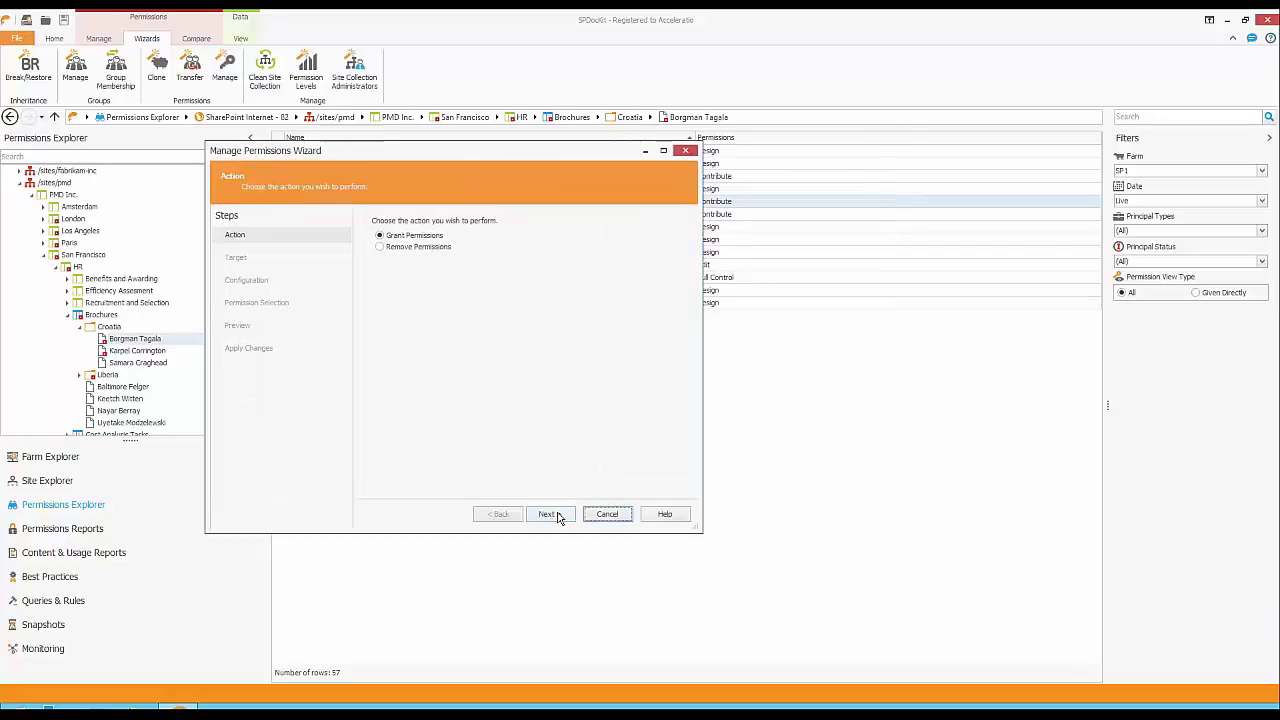
{"action": "left_click", "coordinate": [552, 514]}
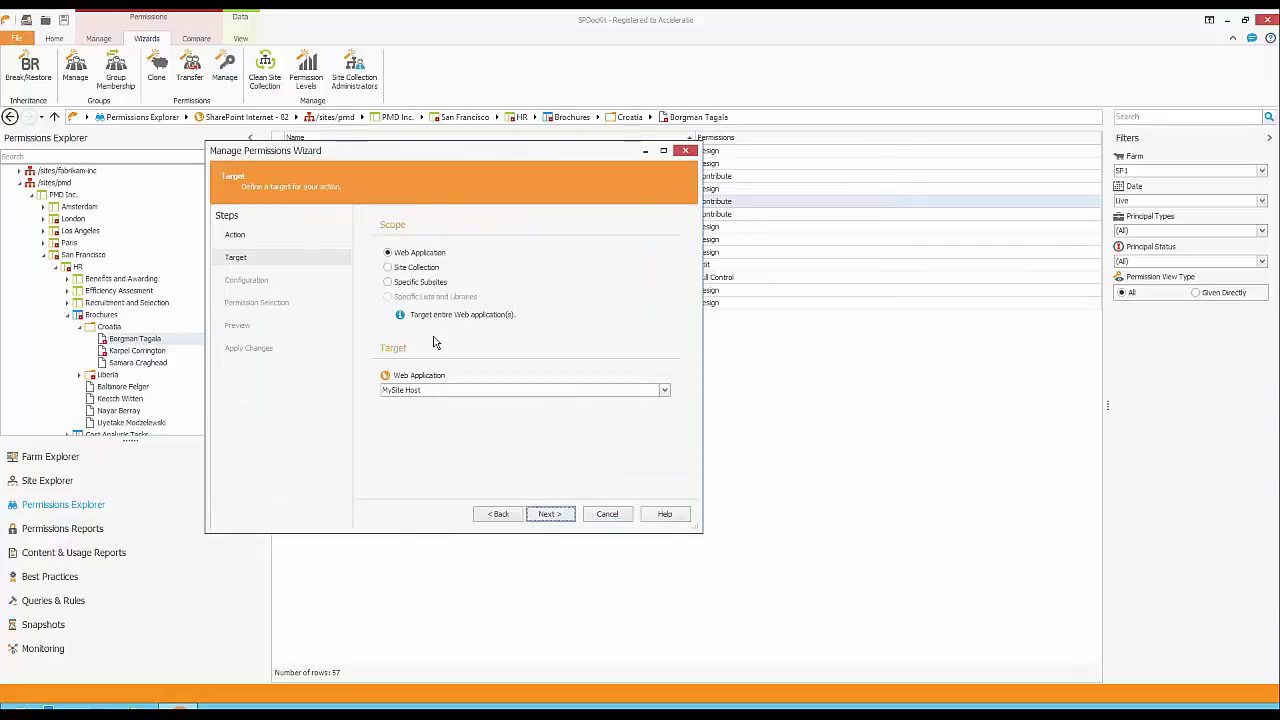
{"action": "left_click", "coordinate": [468, 386]}
{"action": "left_click", "coordinate": [447, 480]}
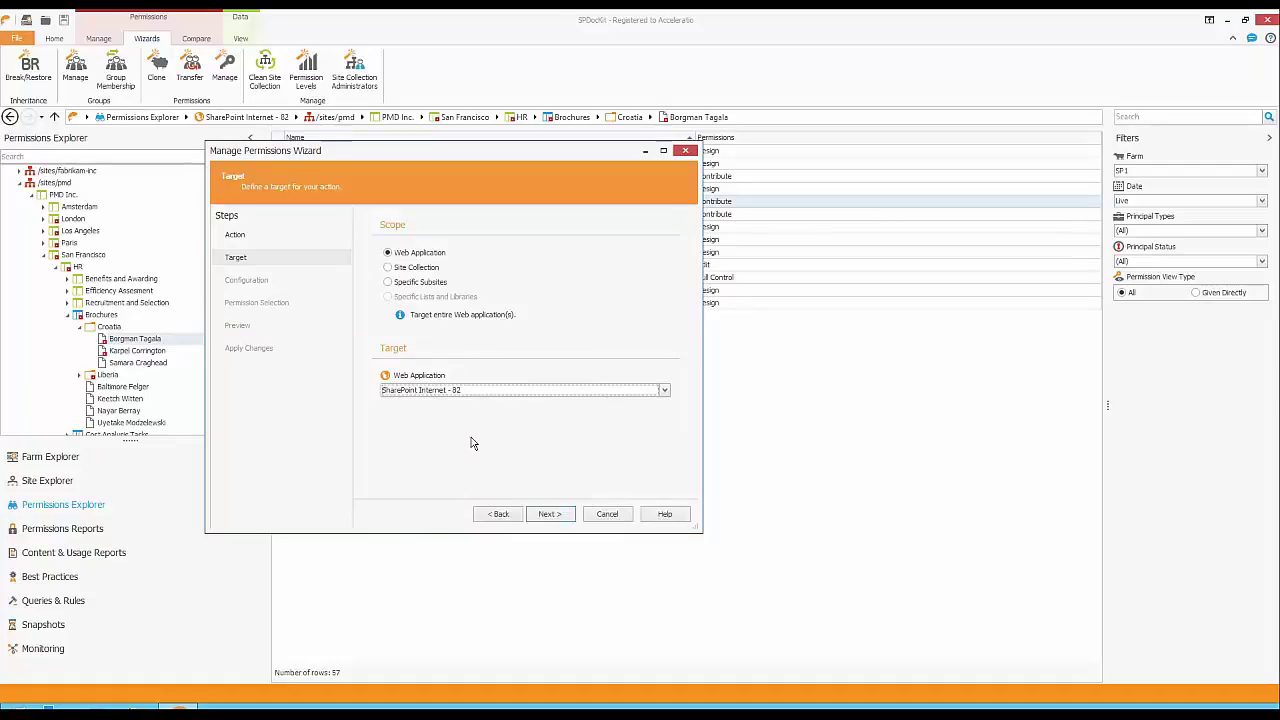
Step: Configure the grant to match sites named exactly Paris and add the intended user as principal by searching for their first name
{"action": "left_click", "coordinate": [550, 514]}
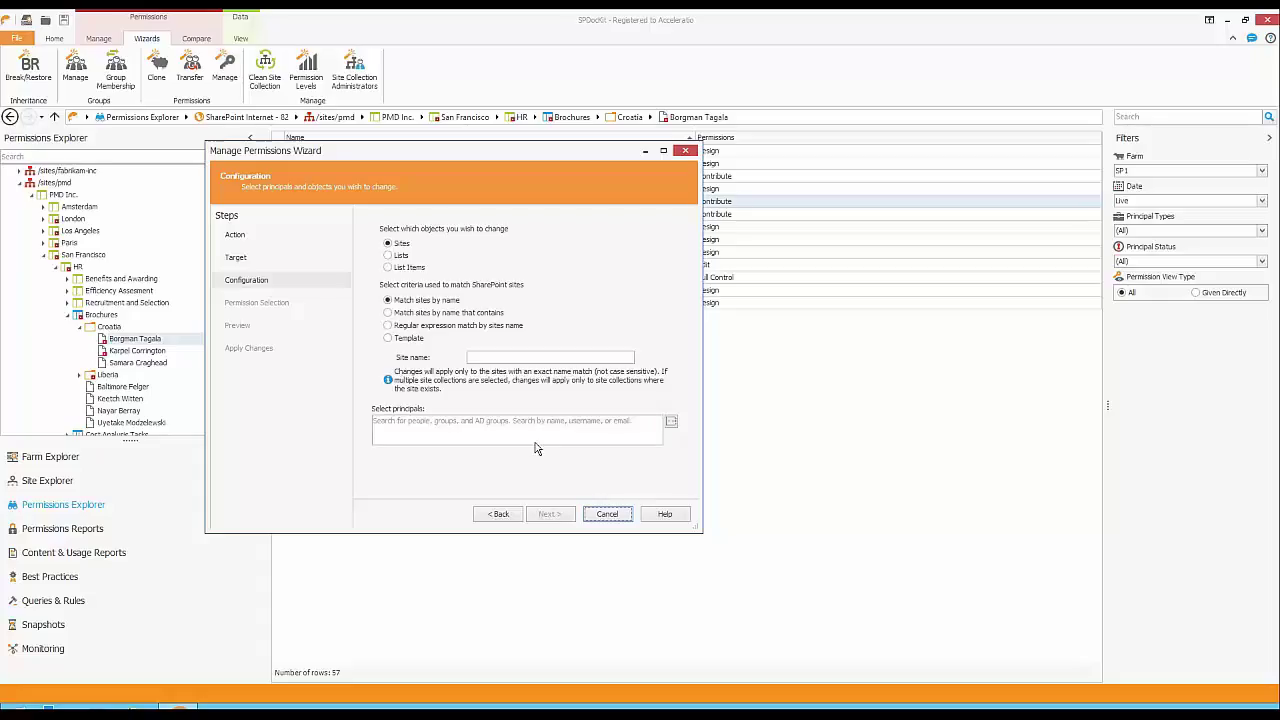
{"action": "left_click", "coordinate": [490, 356]}
{"action": "type", "text": "Paris"}
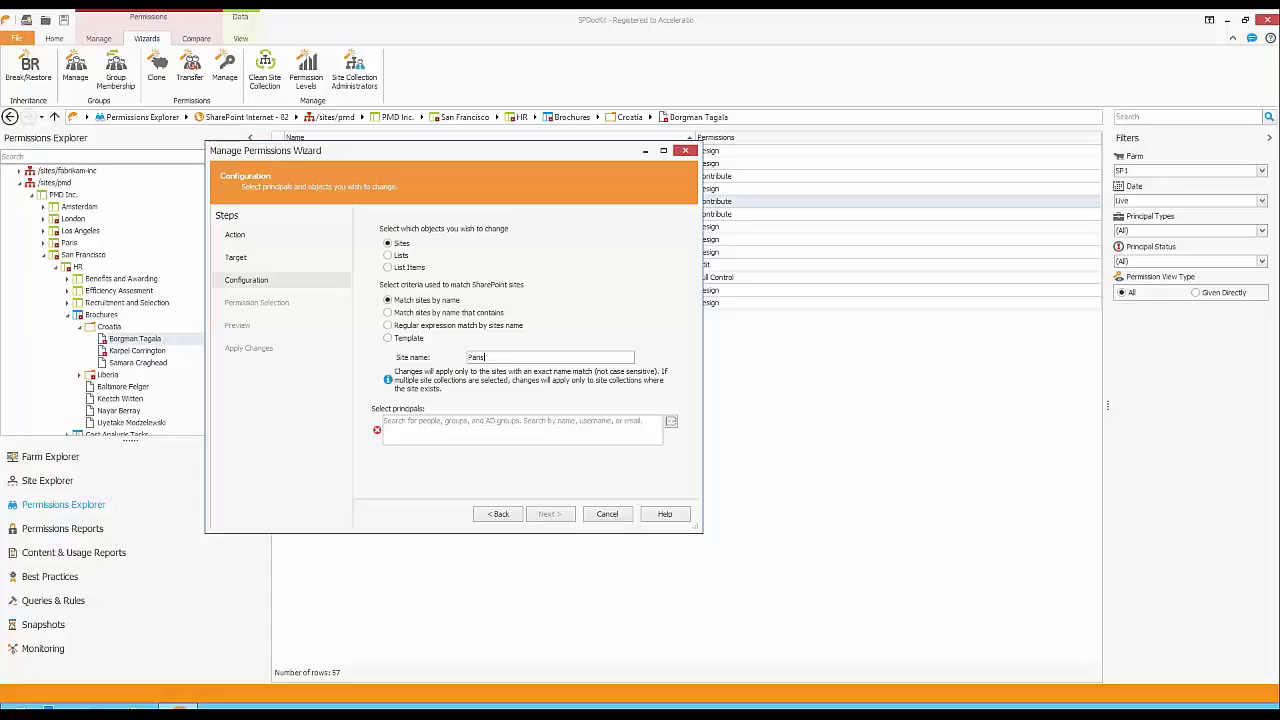
{"action": "left_click", "coordinate": [477, 433]}
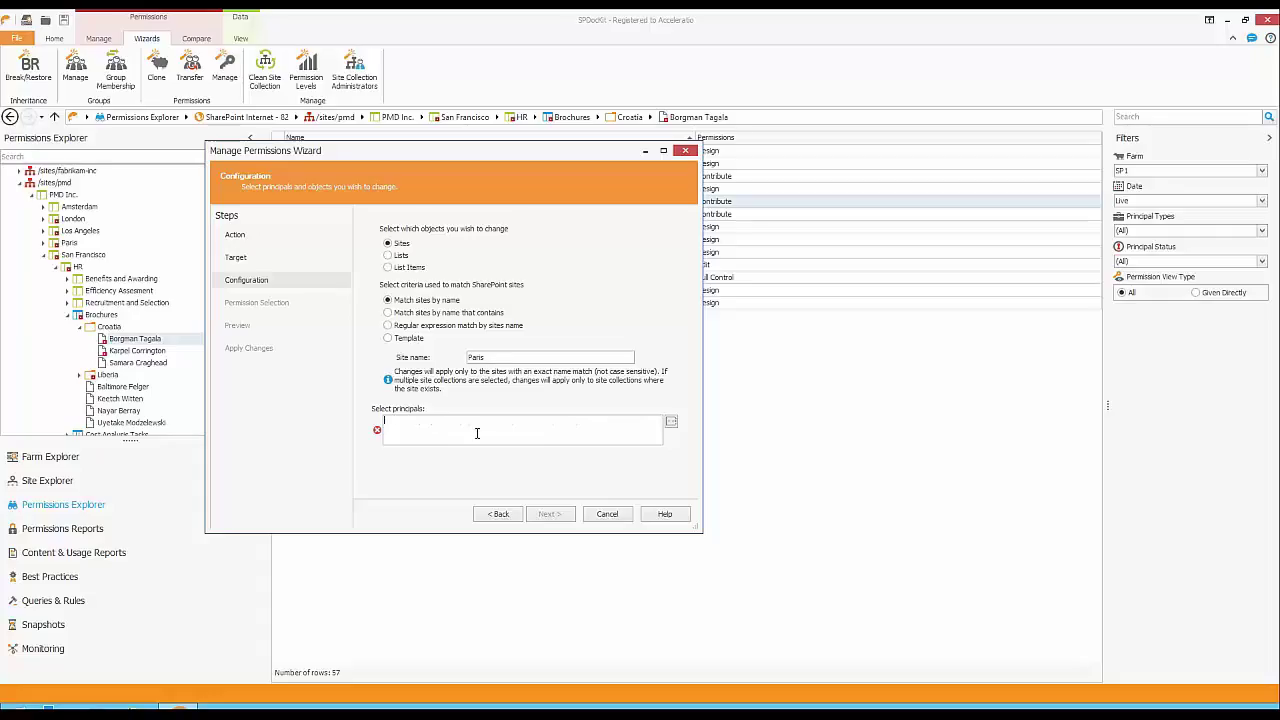
{"action": "type", "text": "mary"}
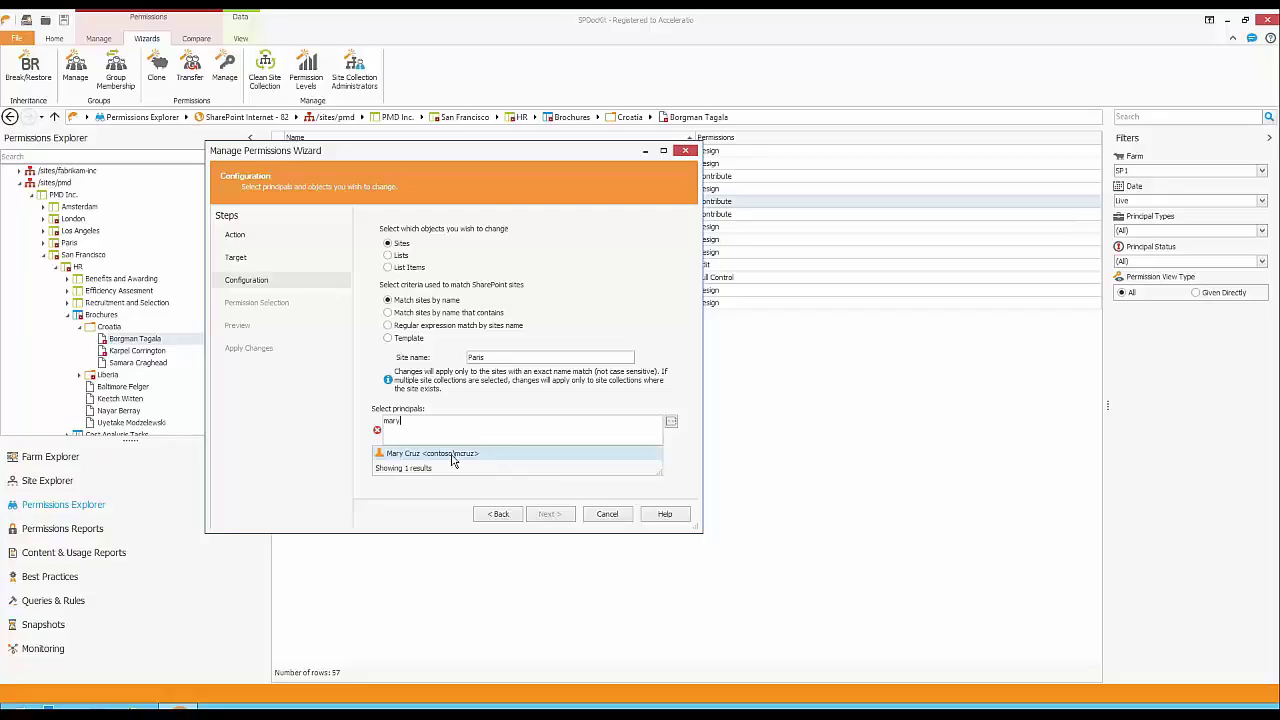
{"action": "left_click", "coordinate": [455, 455]}
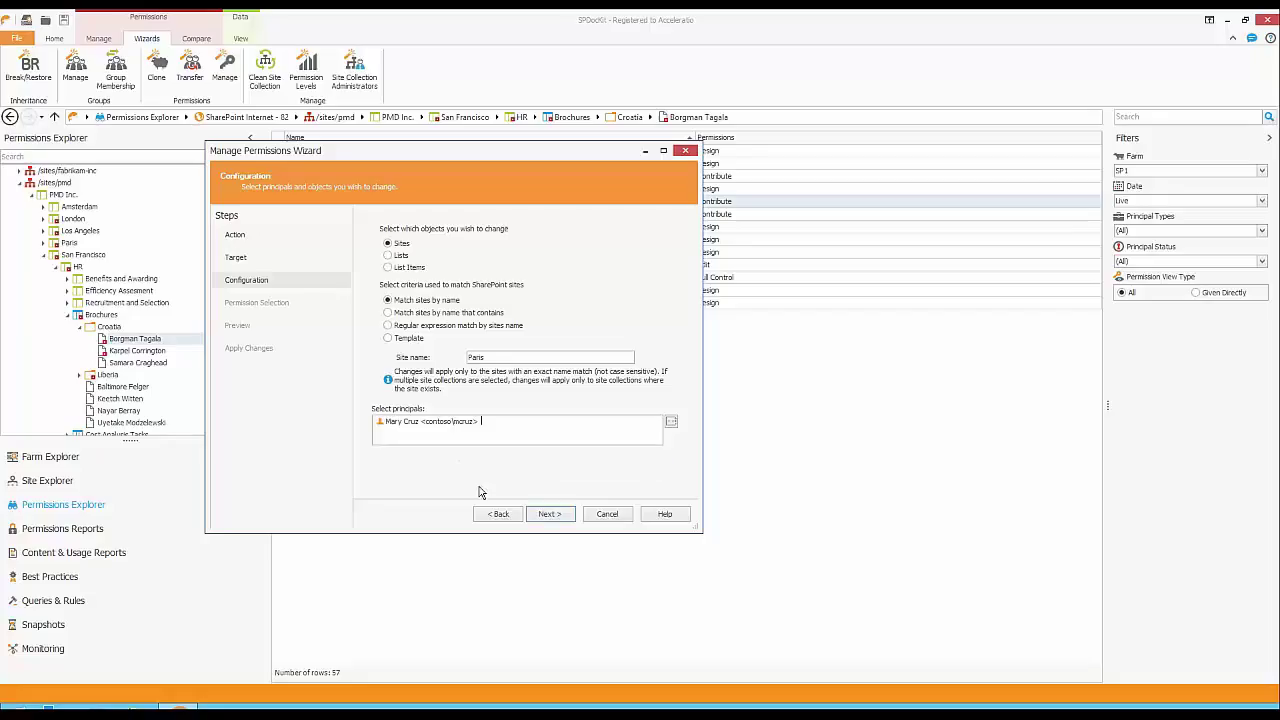
Step: Grant the Full Control permission level to the chosen user on the matching Paris sites, reviewing the previewed changes before applying them
{"action": "left_click", "coordinate": [552, 514]}
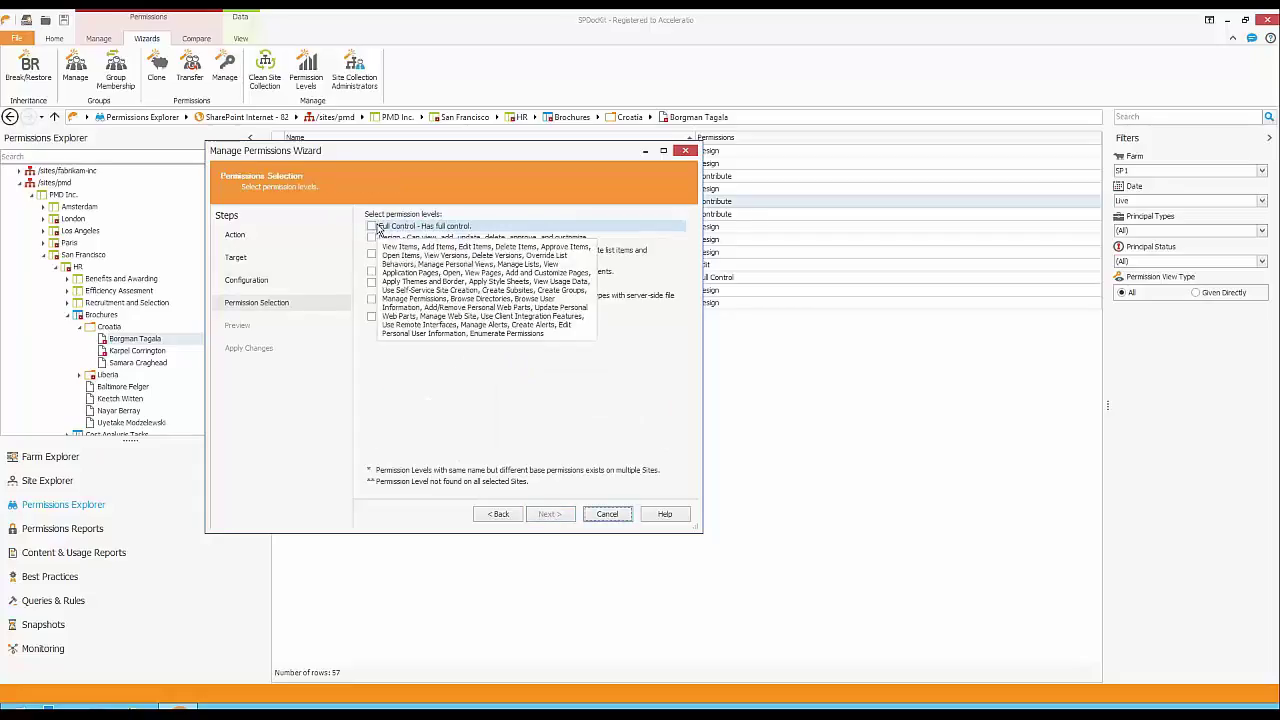
{"action": "left_click", "coordinate": [373, 227]}
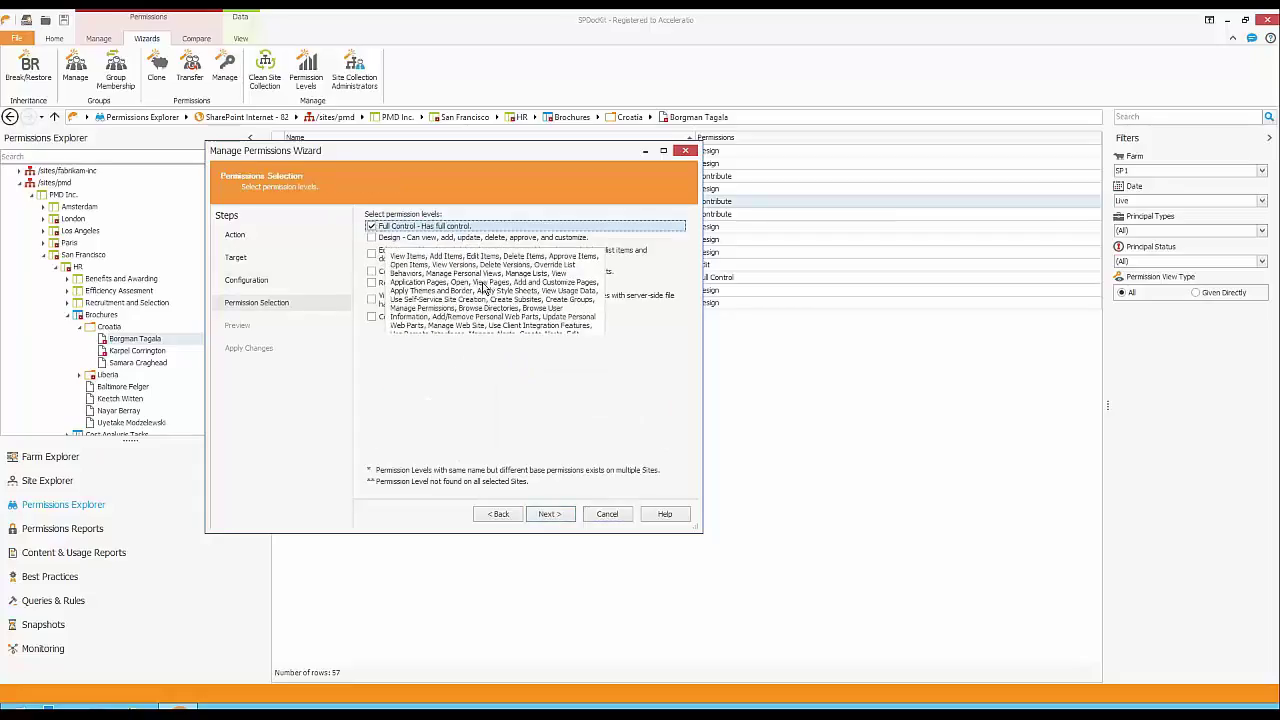
{"action": "left_click", "coordinate": [551, 515]}
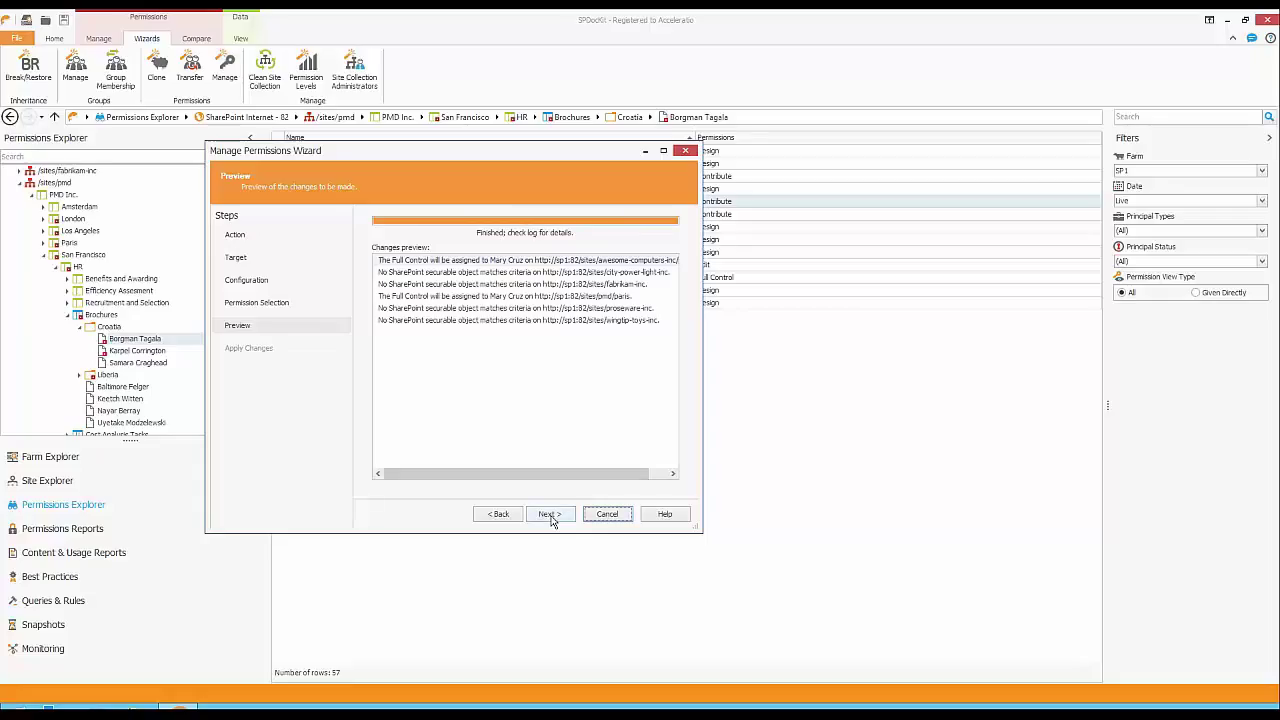
{"action": "left_click", "coordinate": [437, 263]}
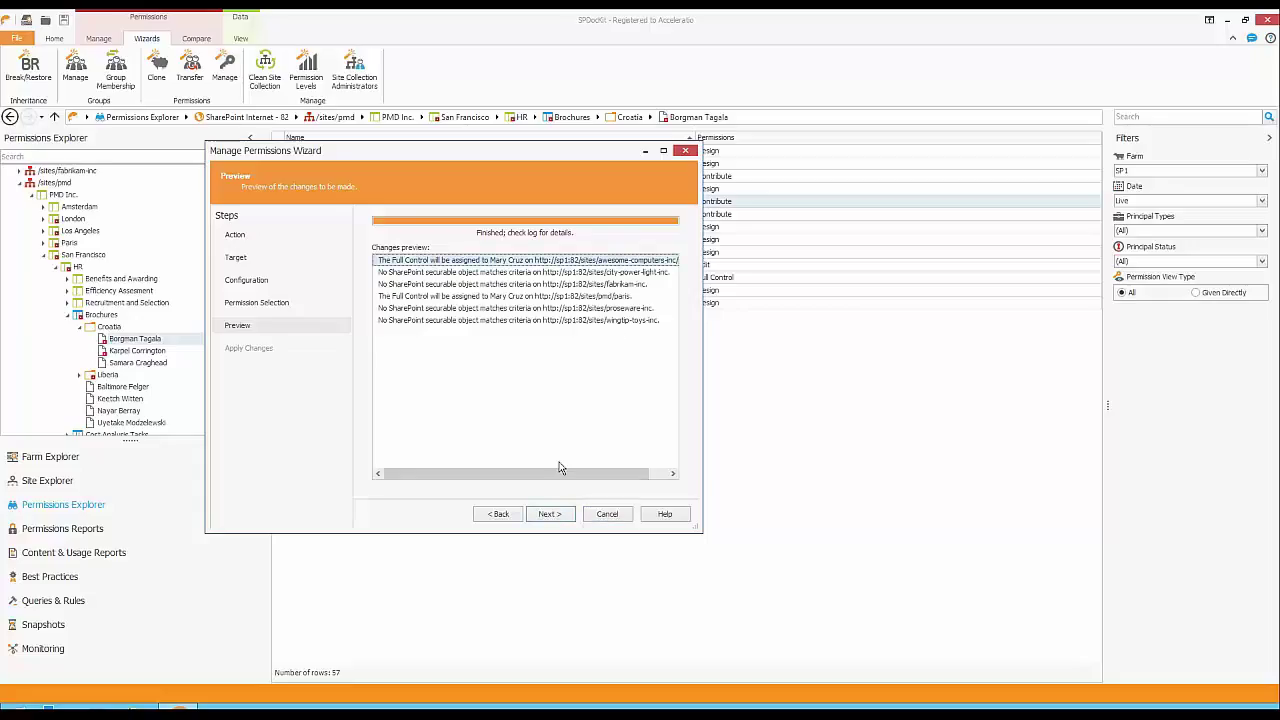
{"action": "mouse_move", "coordinate": [560, 472]}
{"action": "left_mouse_down"}
{"action": "mouse_move", "coordinate": [592, 473]}
{"action": "mouse_move", "coordinate": [543, 477]}
{"action": "left_mouse_up"}
{"action": "left_click", "coordinate": [405, 296]}
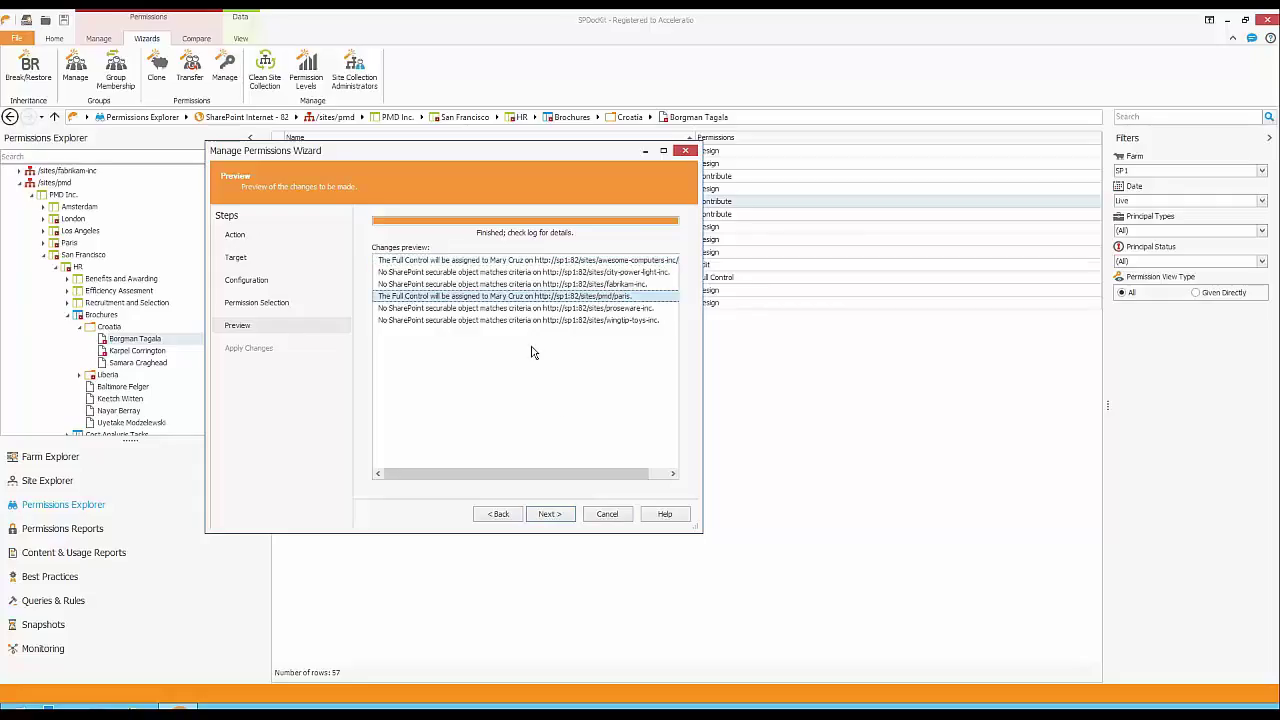
{"action": "left_click", "coordinate": [559, 520]}
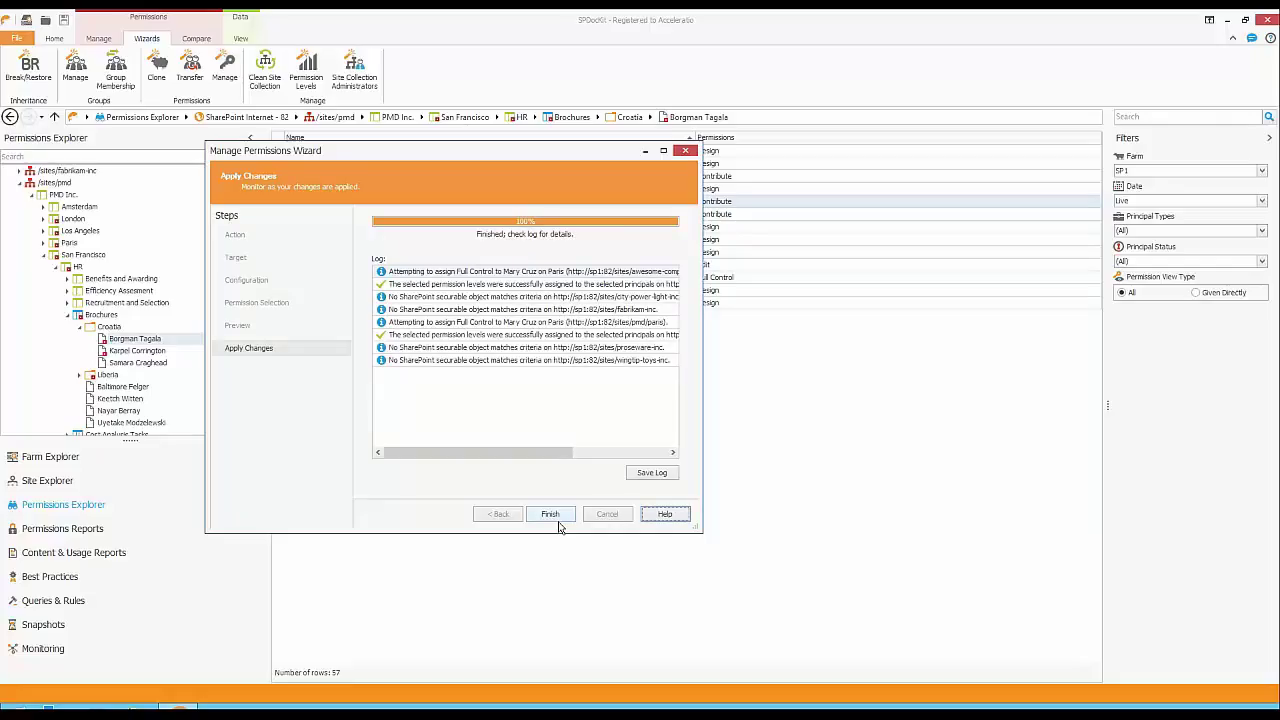
{"action": "left_click", "coordinate": [552, 515]}
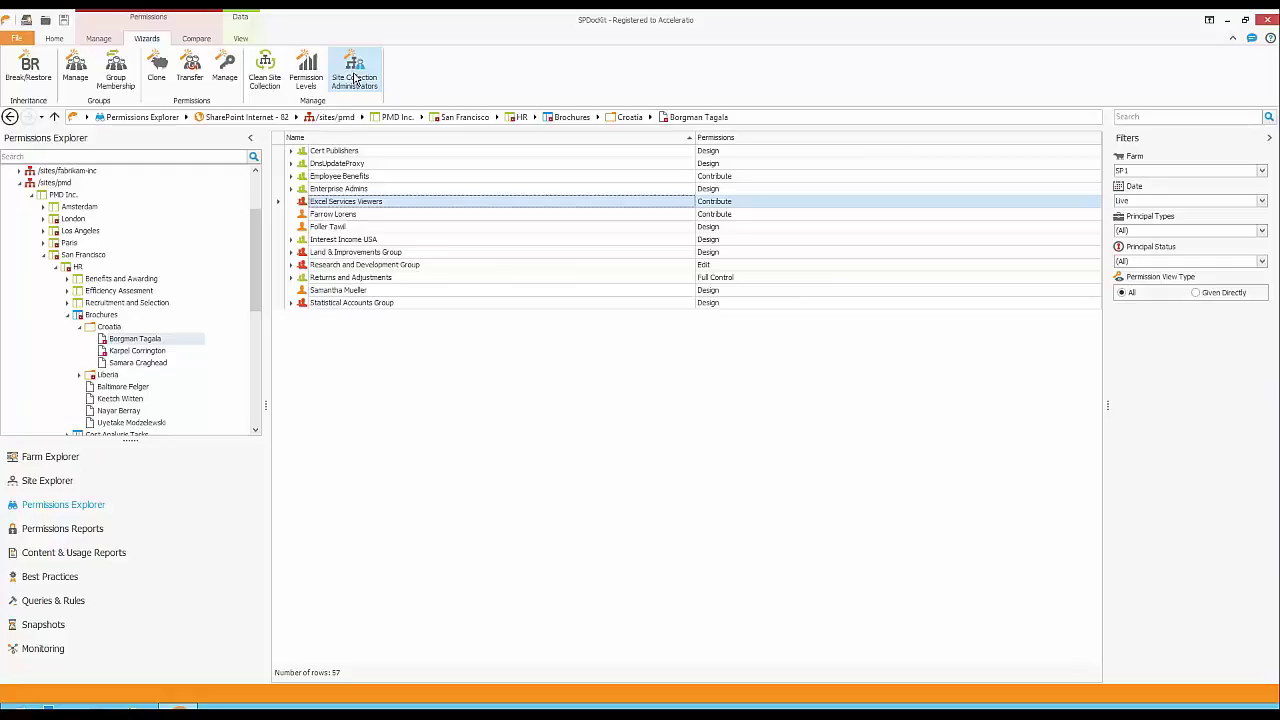
Step: Examine the orphaned users of /sites/awesome-computers-inc in SharePoint Internet - 82 with the Clean Site Collection wizard, without deleting any
{"action": "left_click", "coordinate": [265, 80]}
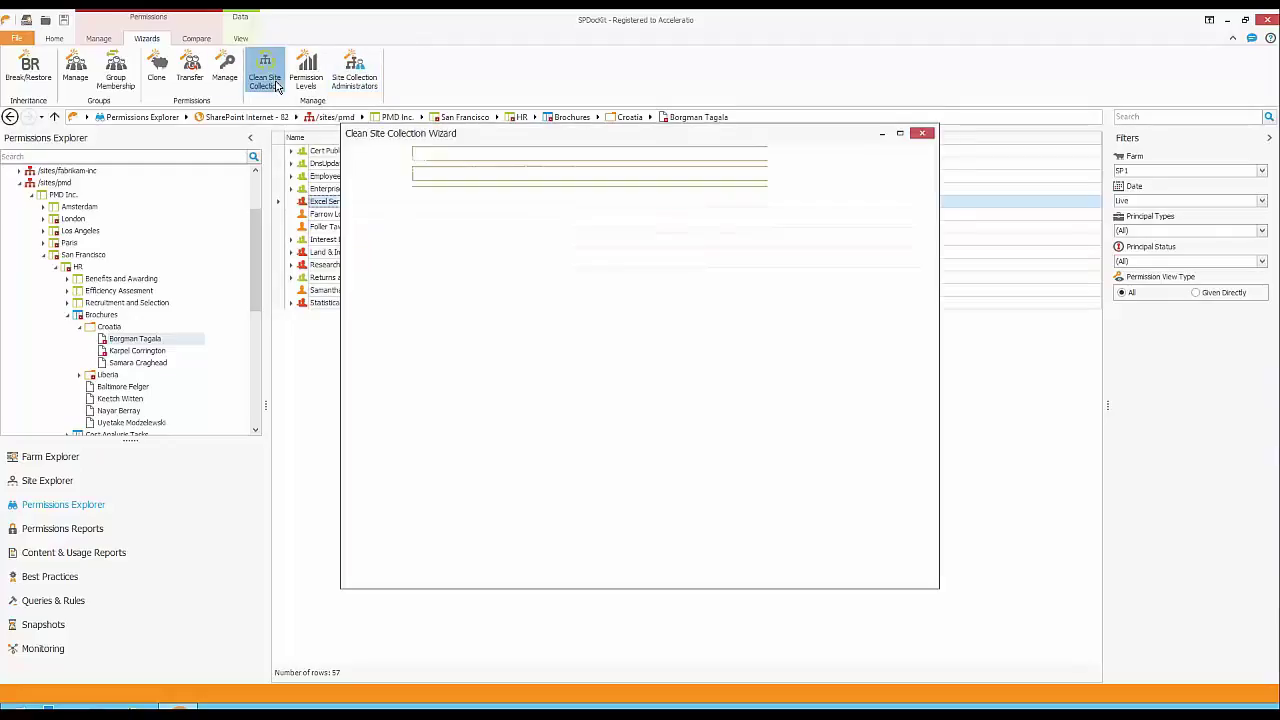
{"action": "left_click", "coordinate": [632, 222]}
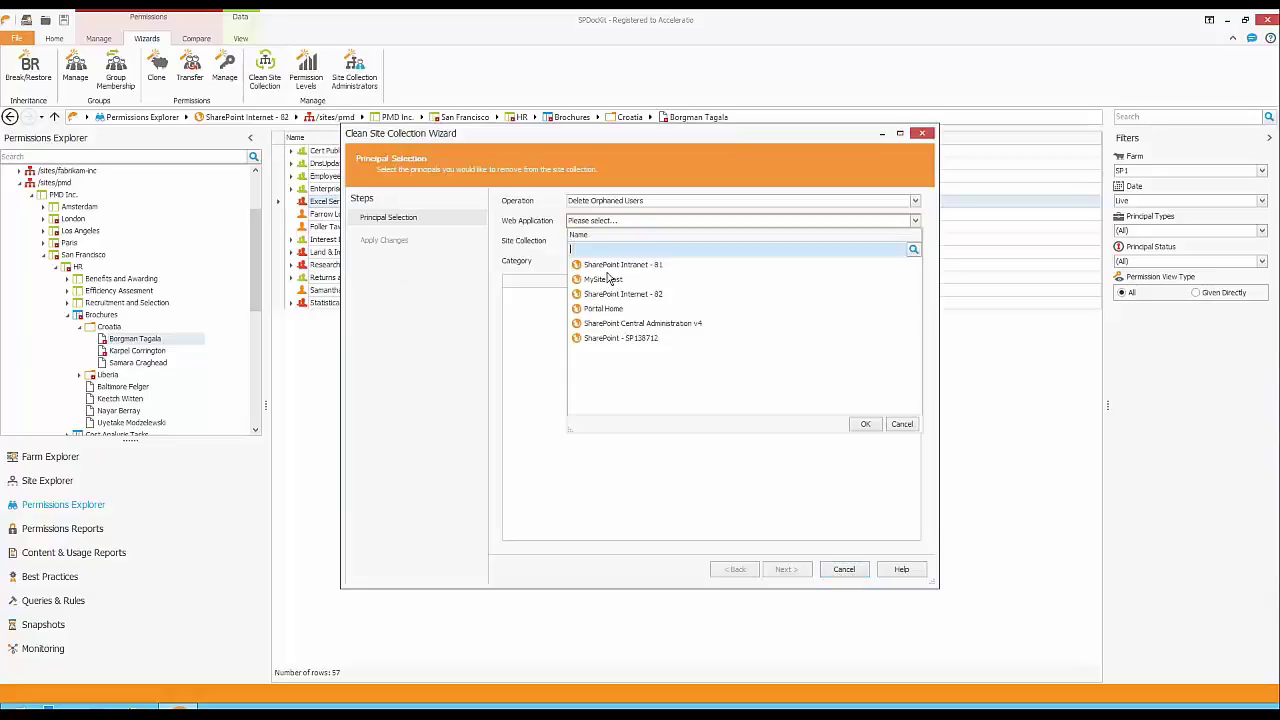
{"action": "left_click", "coordinate": [650, 295]}
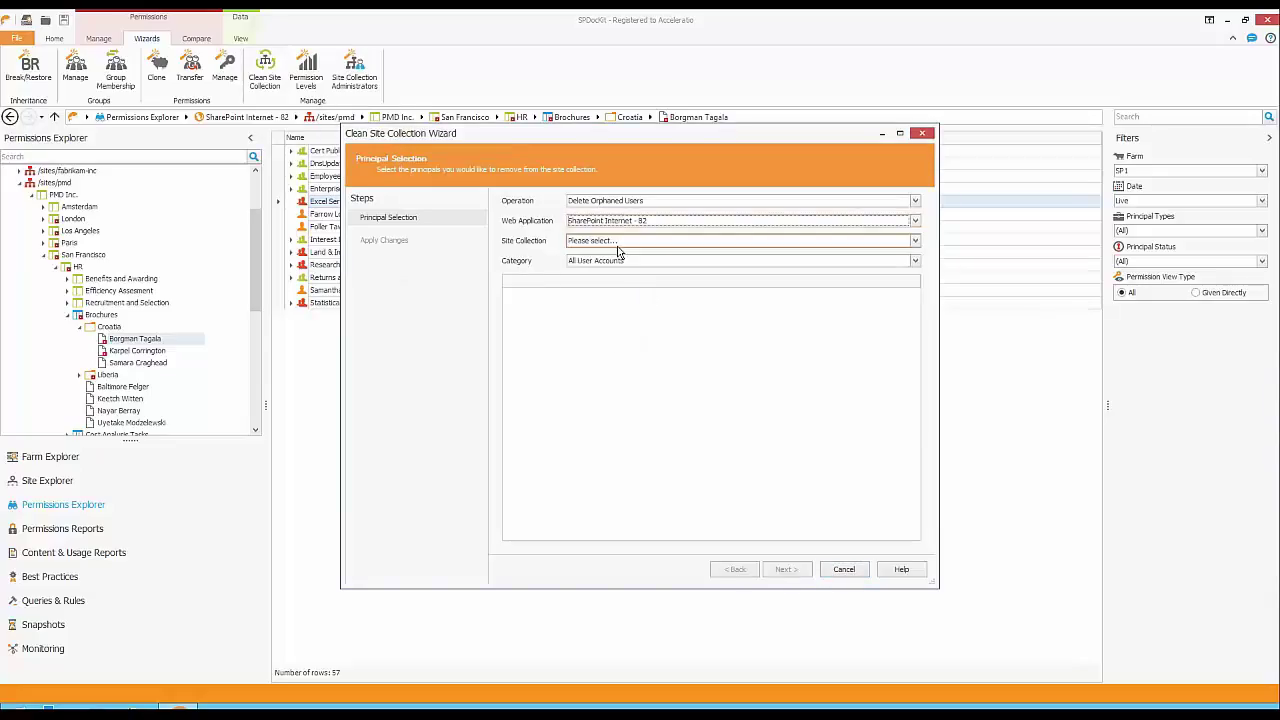
{"action": "left_click", "coordinate": [620, 242]}
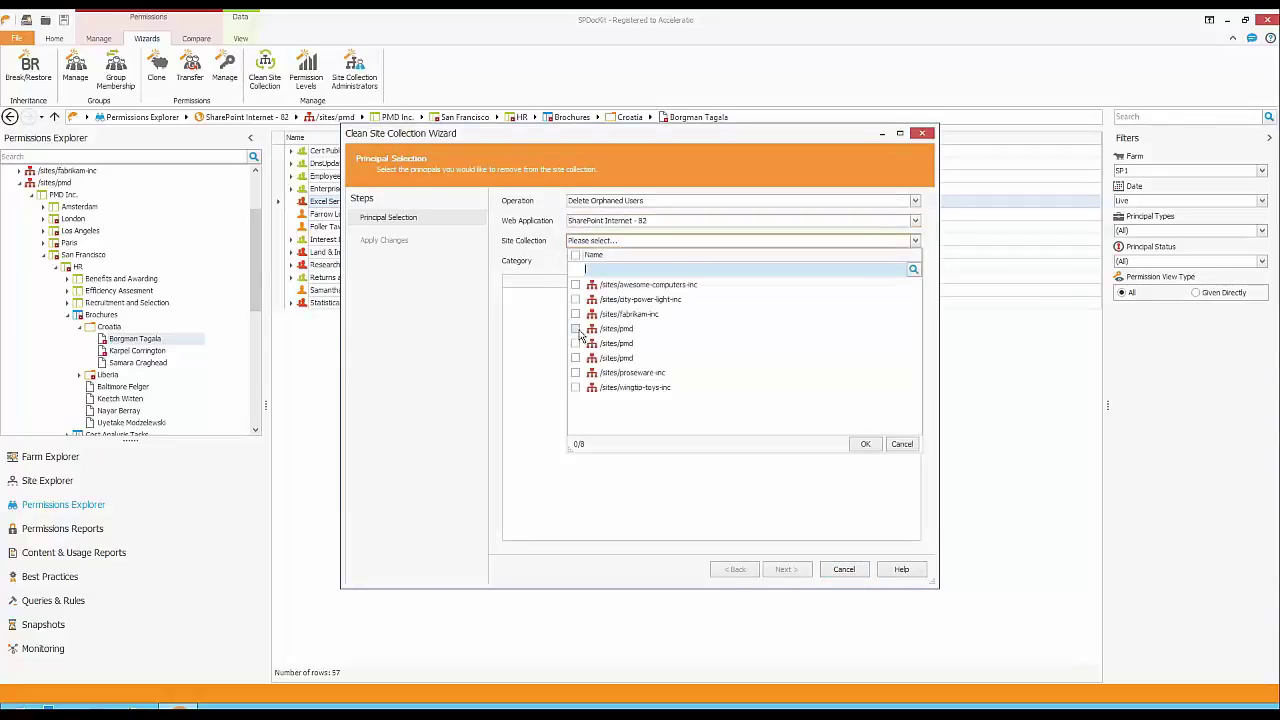
{"action": "left_click", "coordinate": [576, 286]}
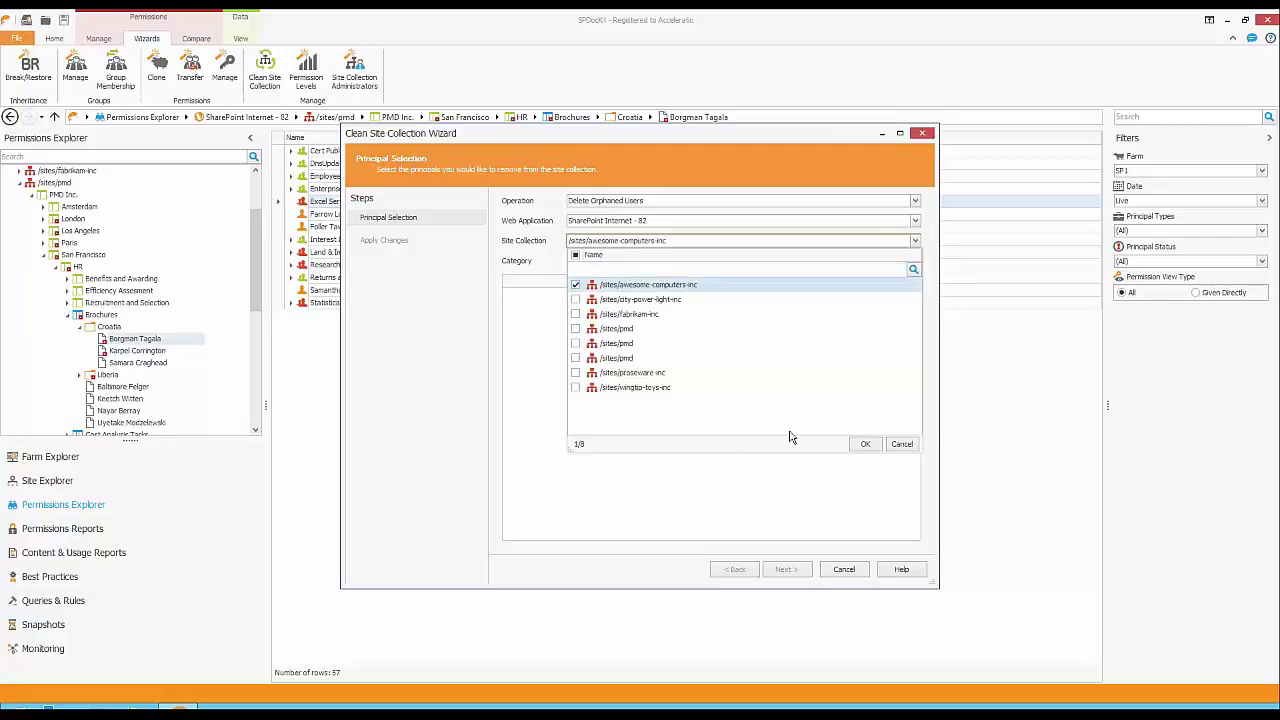
{"action": "left_click", "coordinate": [865, 444]}
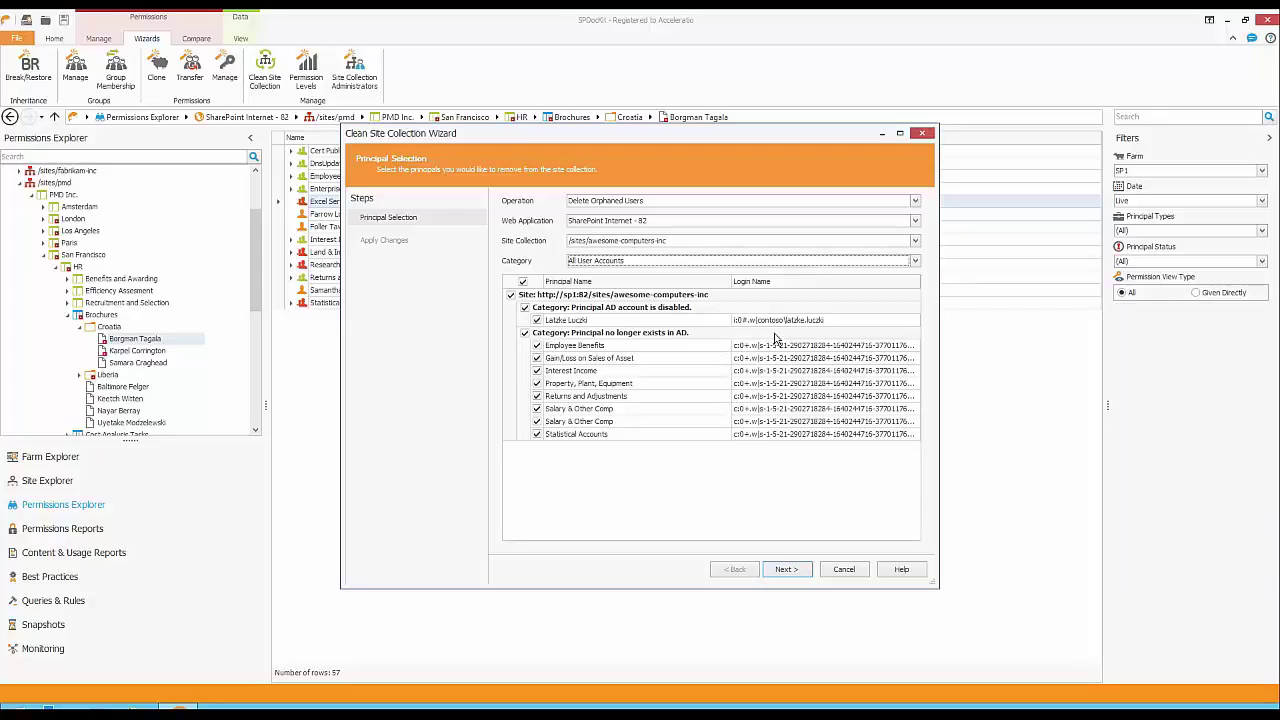
{"action": "left_click", "coordinate": [782, 321]}
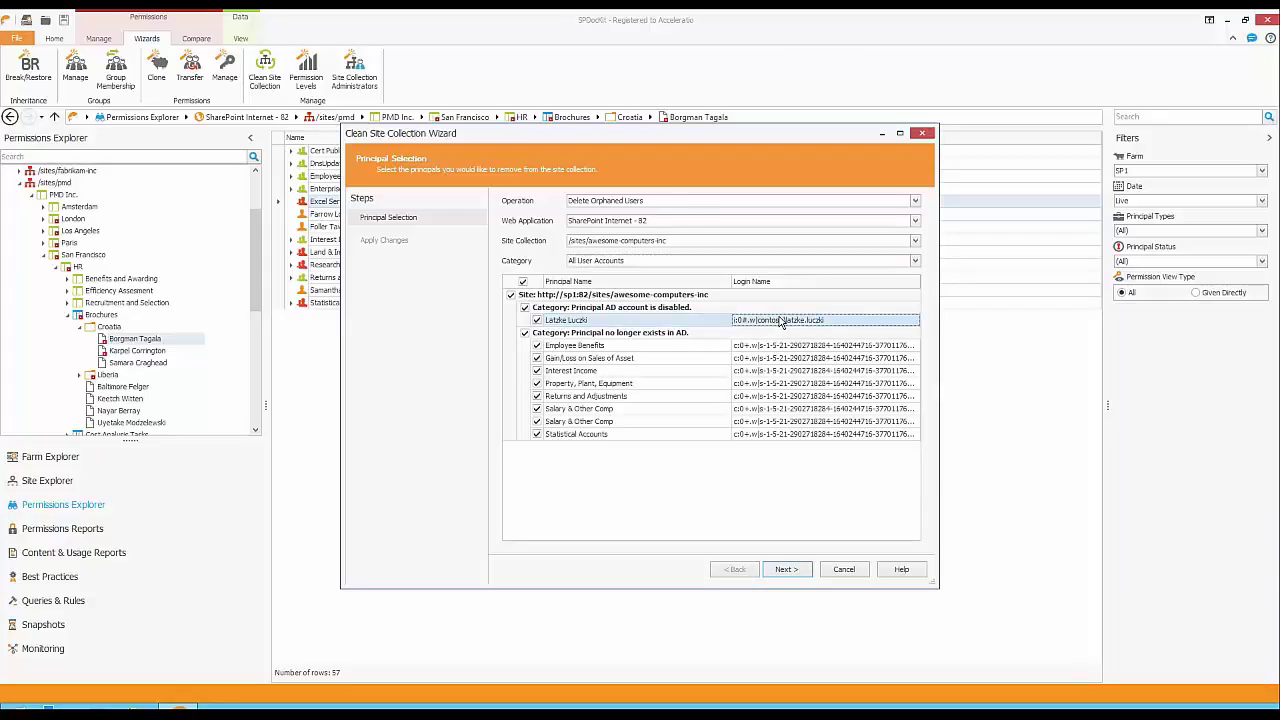
{"action": "left_click", "coordinate": [690, 361]}
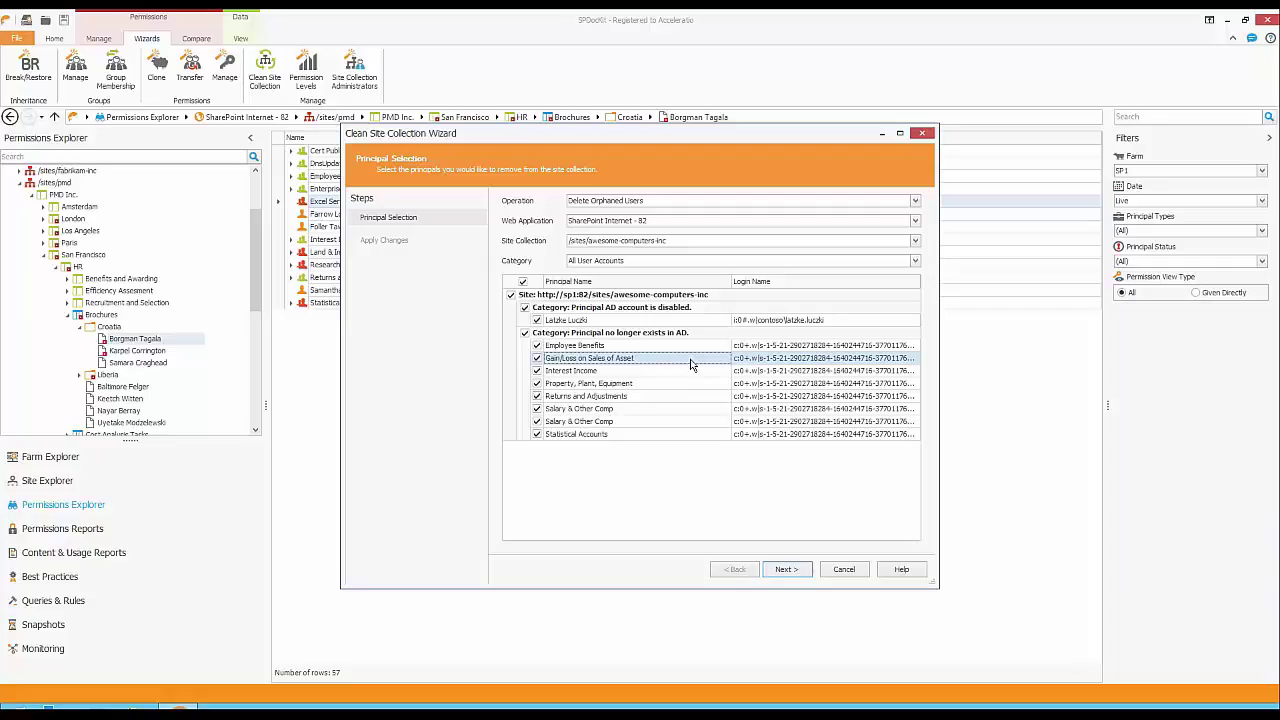
{"action": "left_click", "coordinate": [844, 569]}
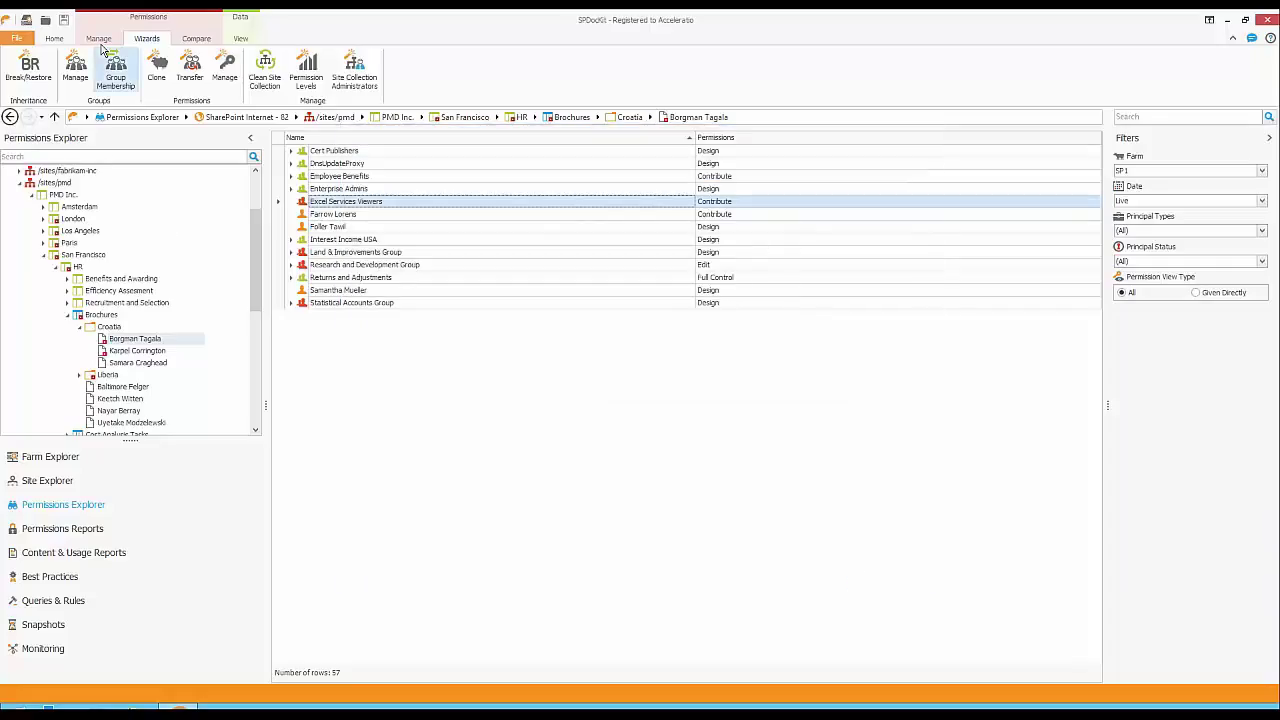
Step: Clone the PMD Inc. permissions of the Contribute without delete user to the user who was granted Full Control on the Paris sites
{"action": "left_click", "coordinate": [99, 40]}
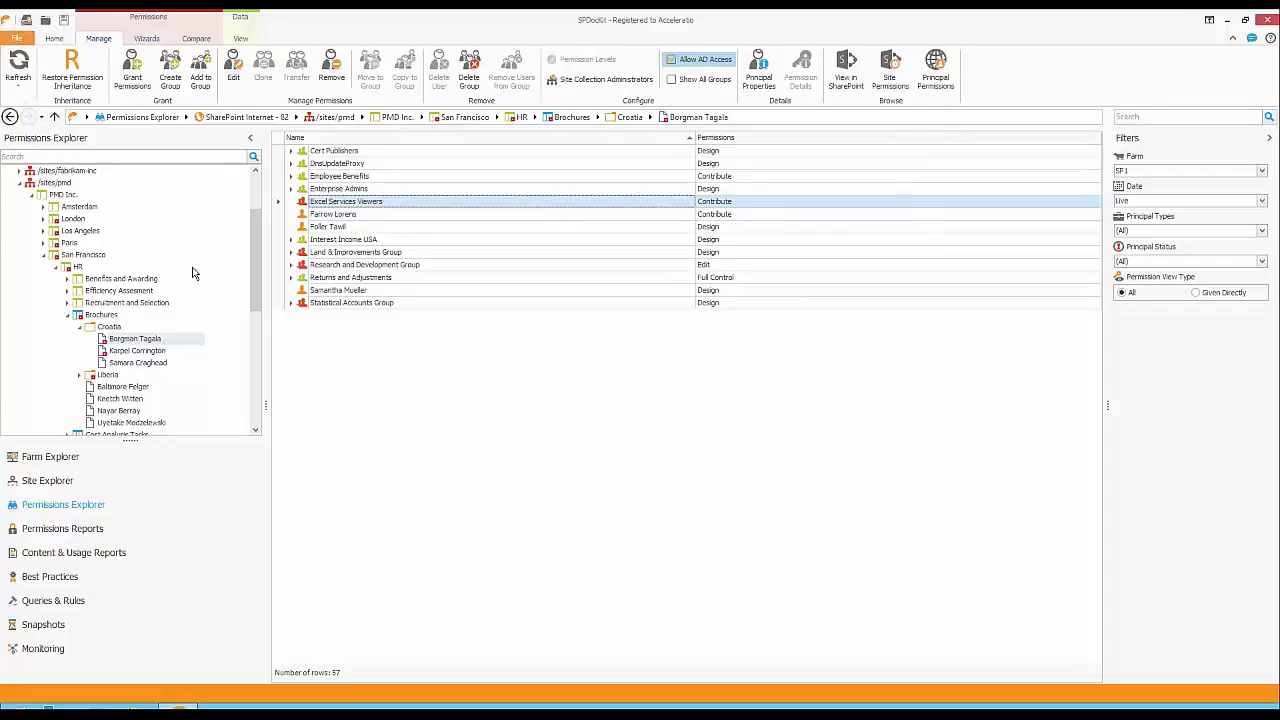
{"action": "left_click", "coordinate": [61, 196]}
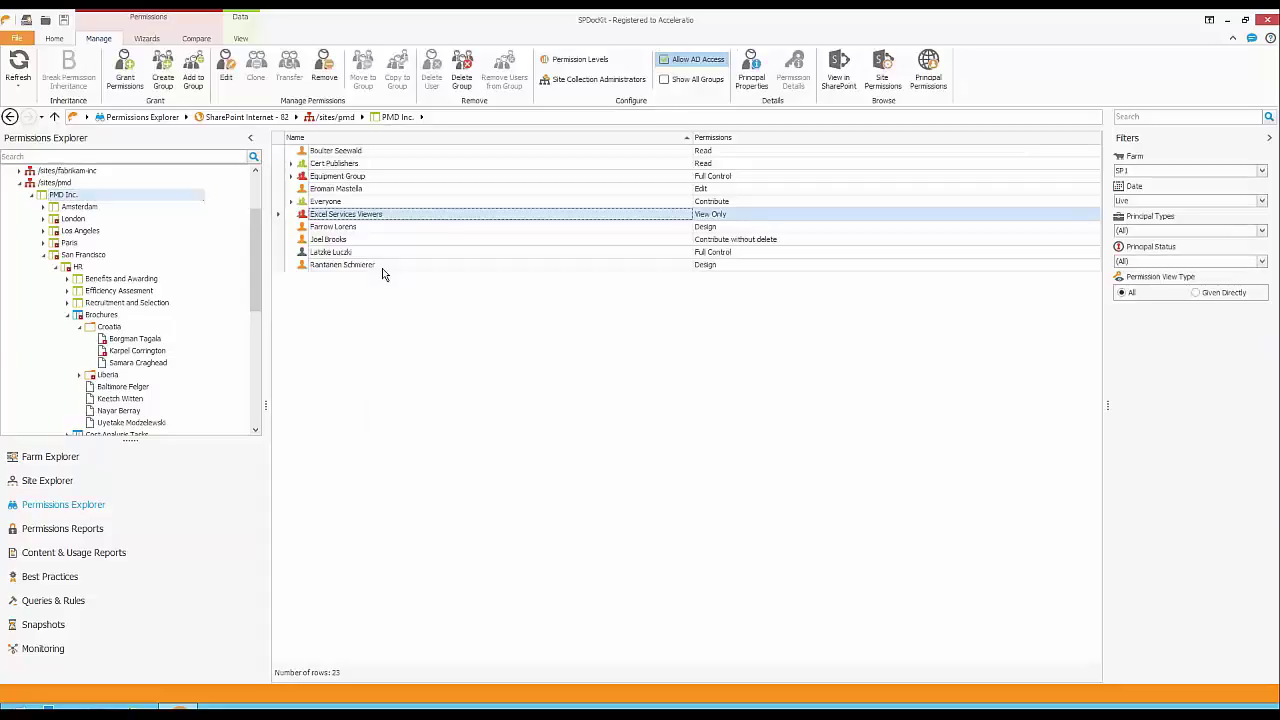
{"action": "left_click", "coordinate": [332, 241]}
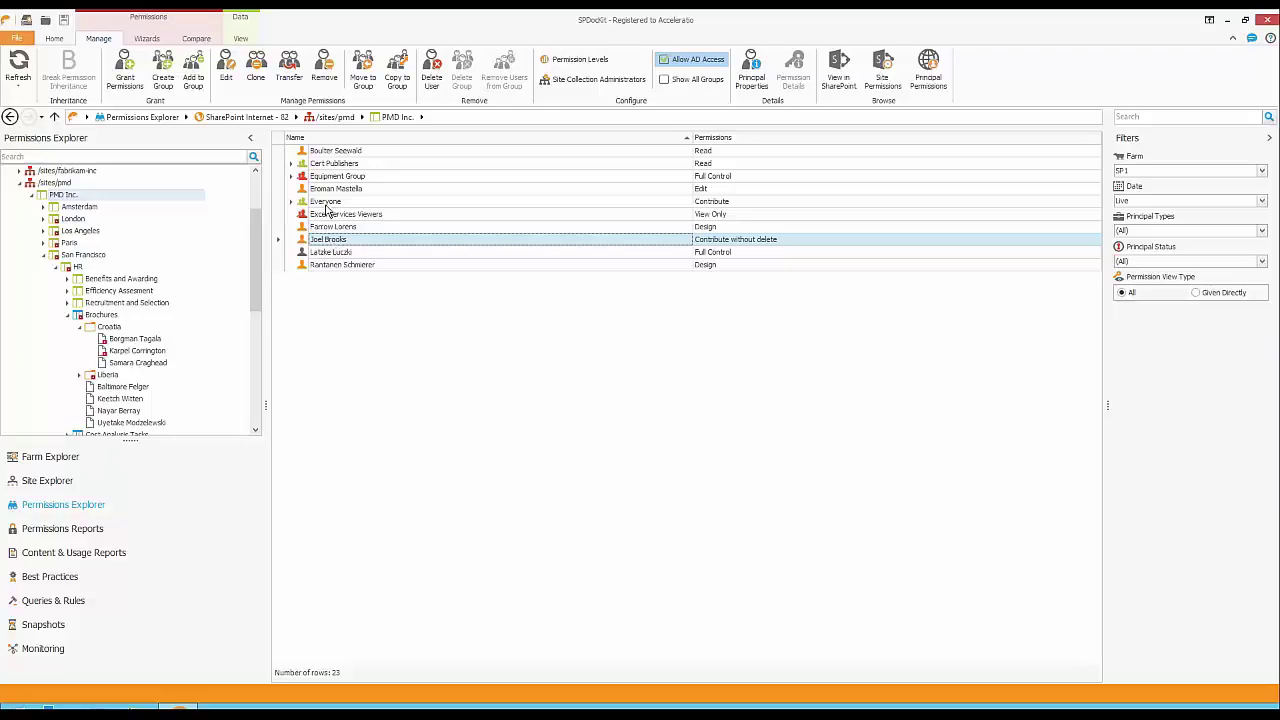
{"action": "left_click", "coordinate": [256, 79]}
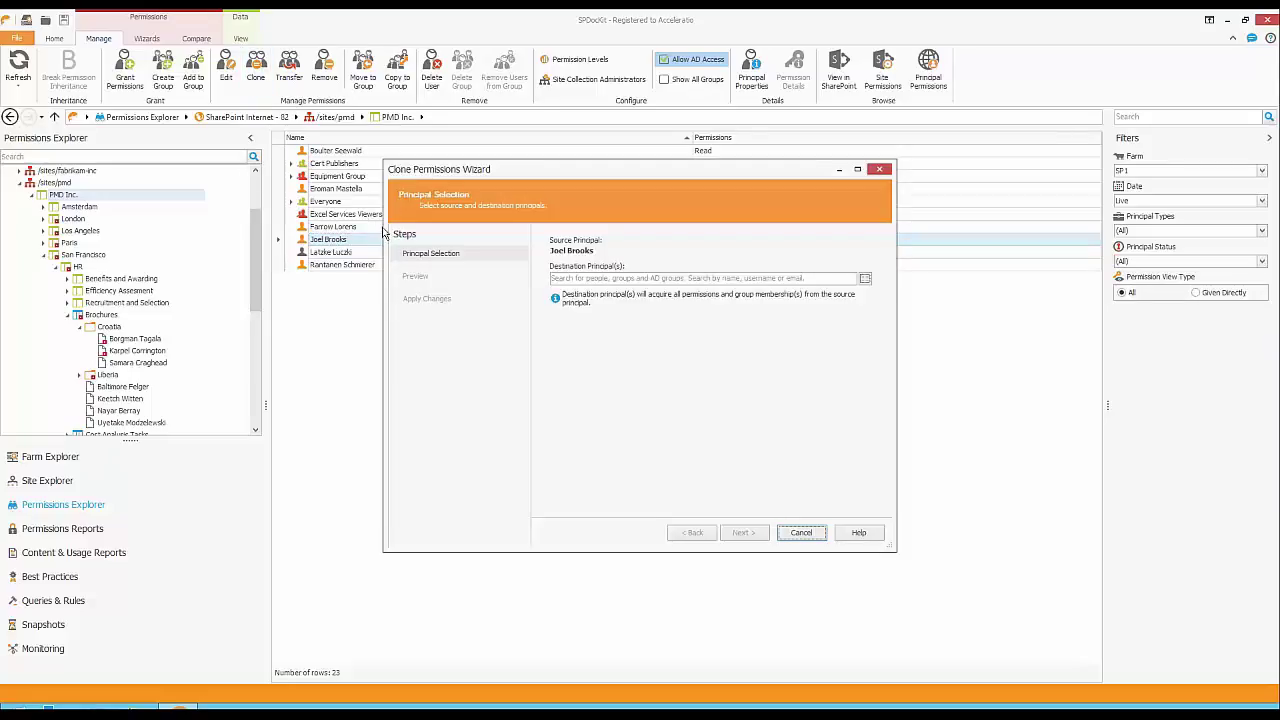
{"action": "left_click", "coordinate": [572, 279]}
{"action": "type", "text": "mary"}
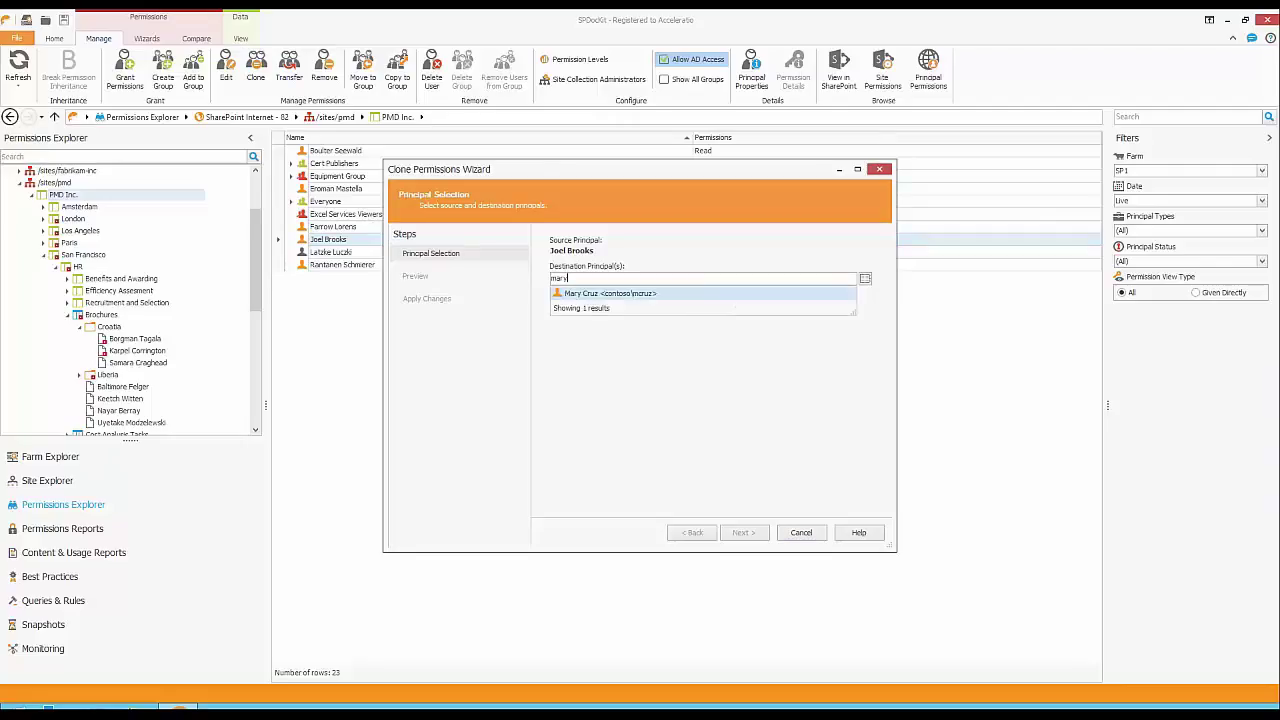
{"action": "left_click", "coordinate": [600, 293]}
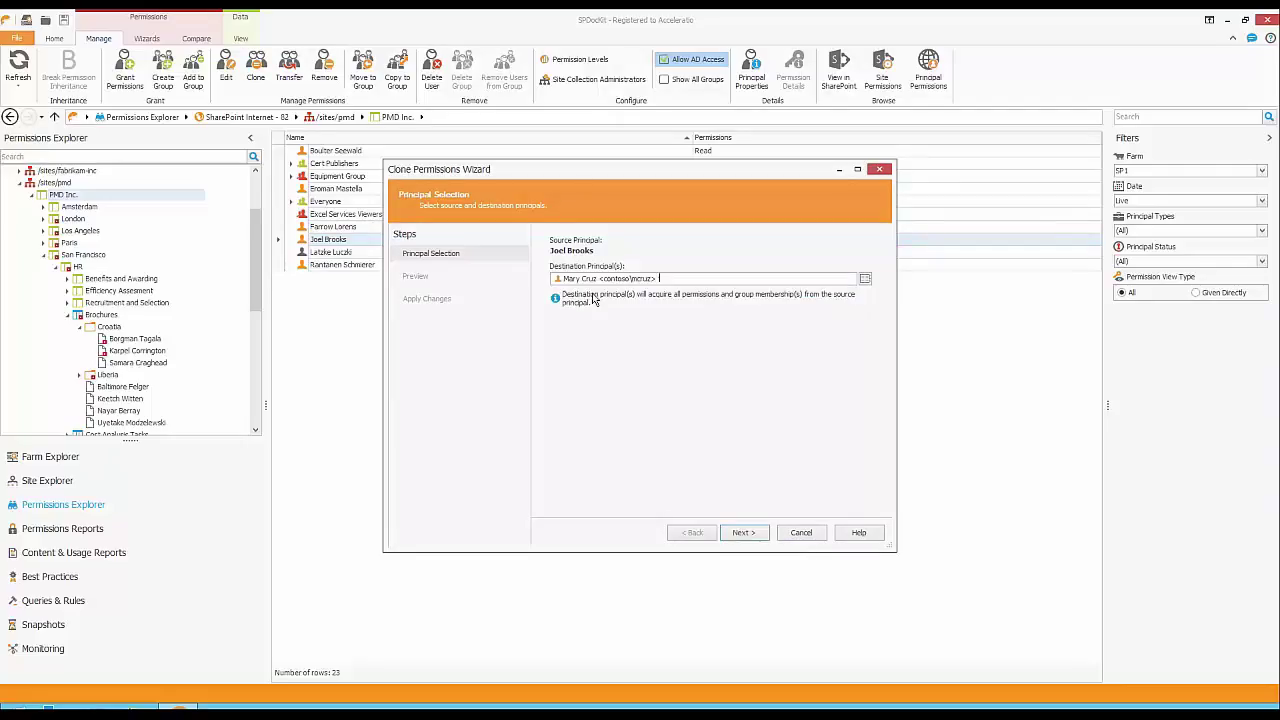
{"action": "left_click", "coordinate": [745, 533]}
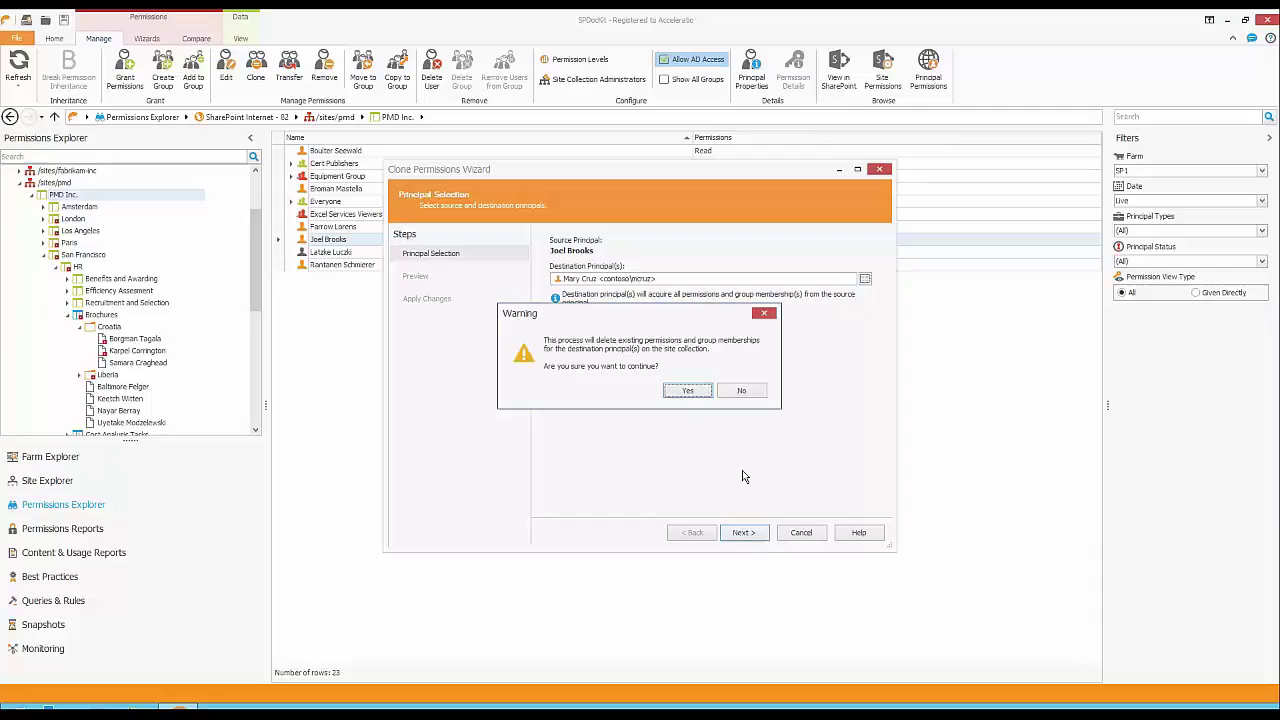
{"action": "left_click", "coordinate": [686, 391]}
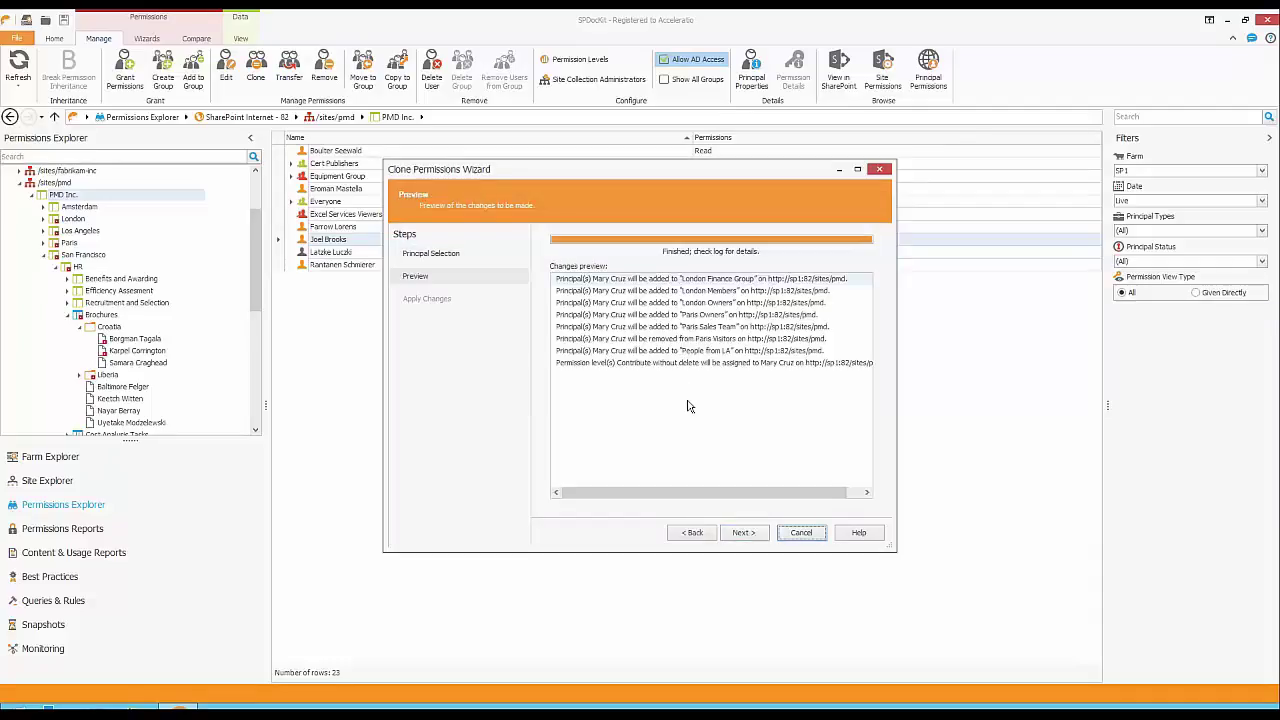
{"action": "left_click", "coordinate": [745, 533]}
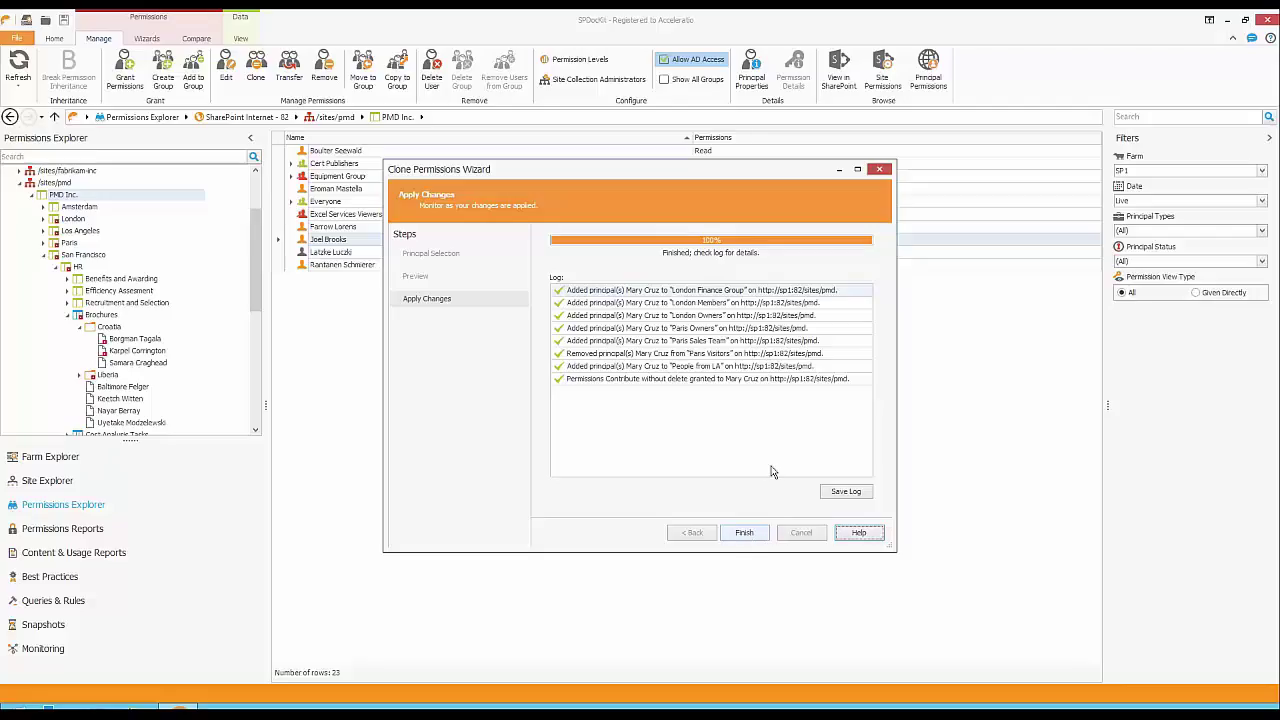
{"action": "left_click", "coordinate": [749, 533]}
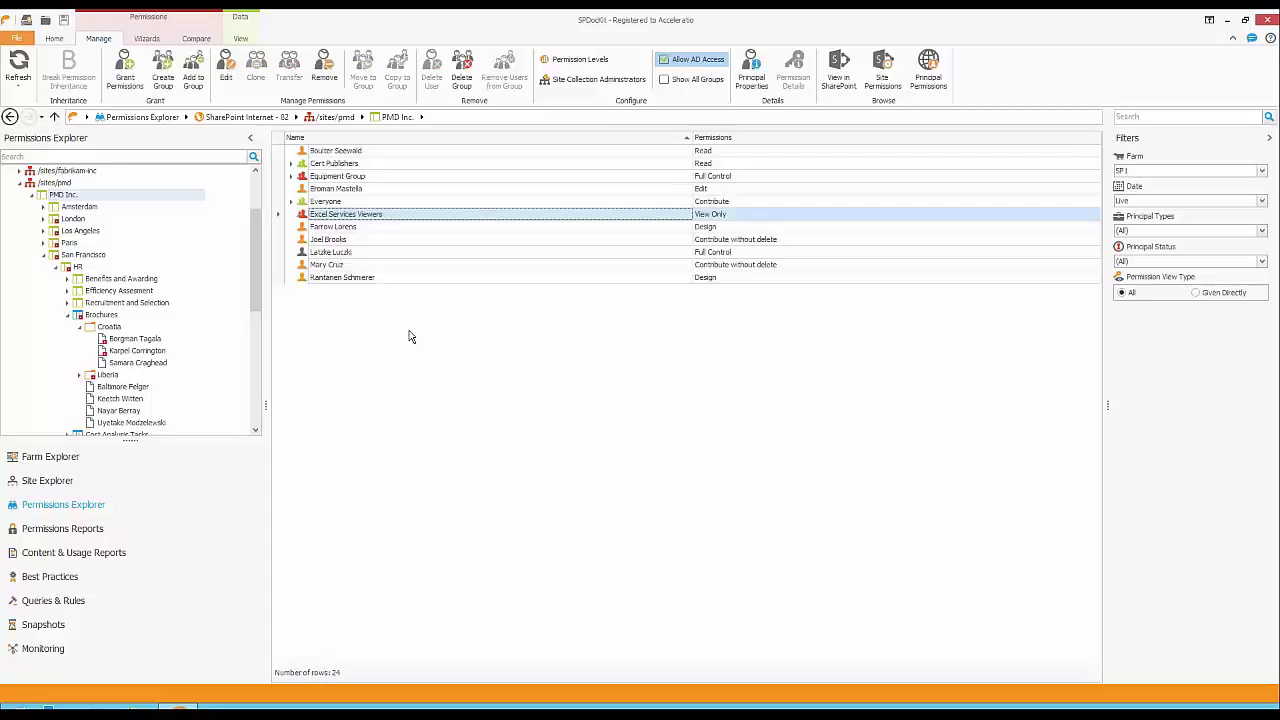
Step: Transfer all PMD Inc. permissions and group memberships from the user whose permissions were just cloned to another user found by name
{"action": "left_click", "coordinate": [327, 243]}
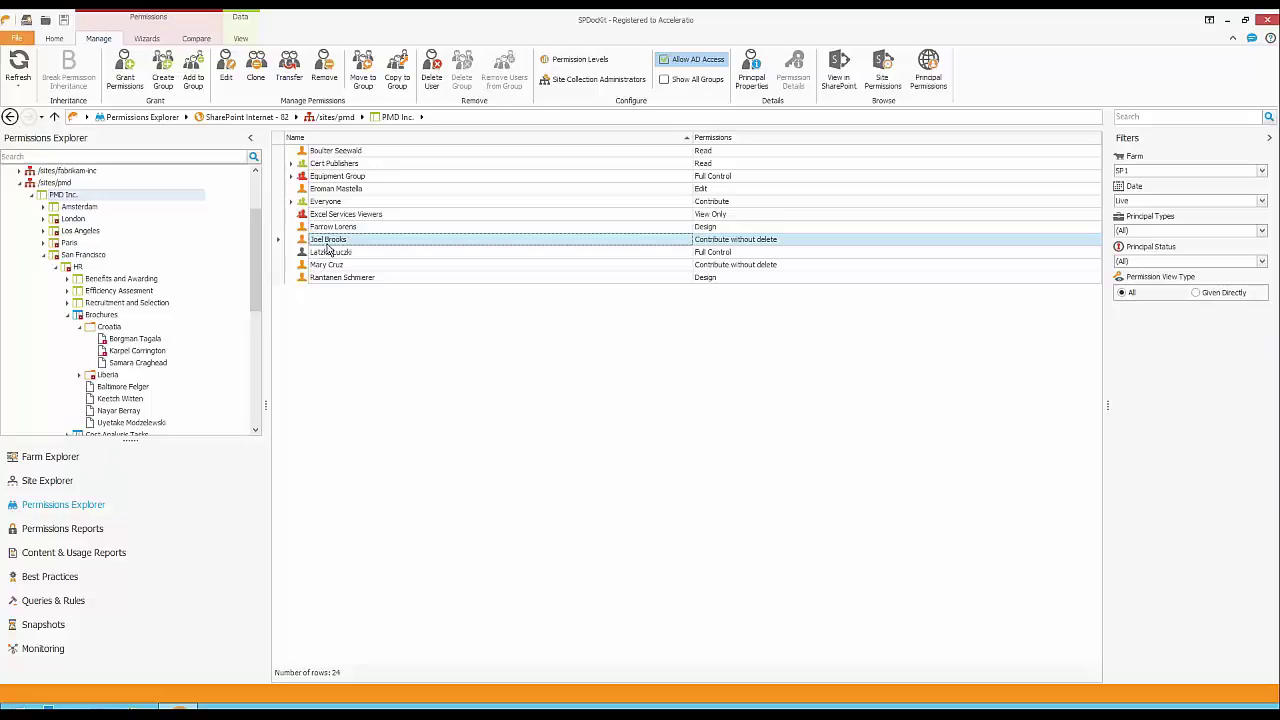
{"action": "left_click", "coordinate": [289, 77]}
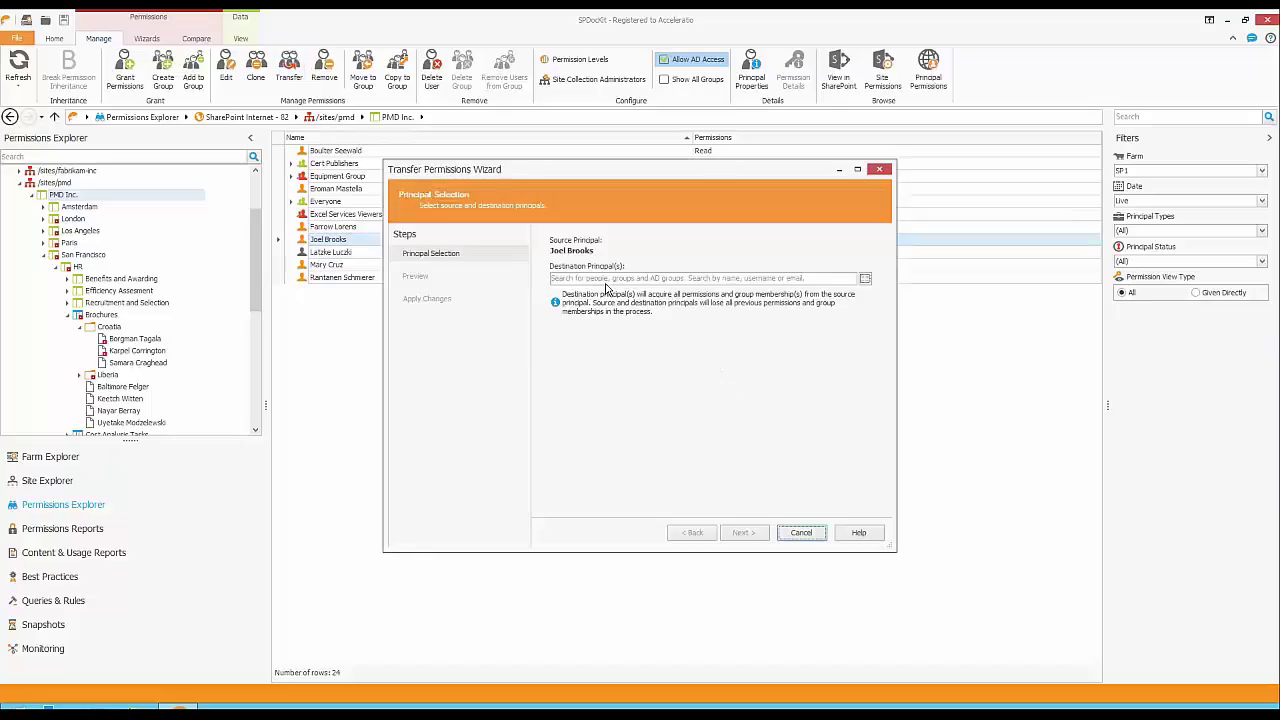
{"action": "left_click", "coordinate": [605, 280]}
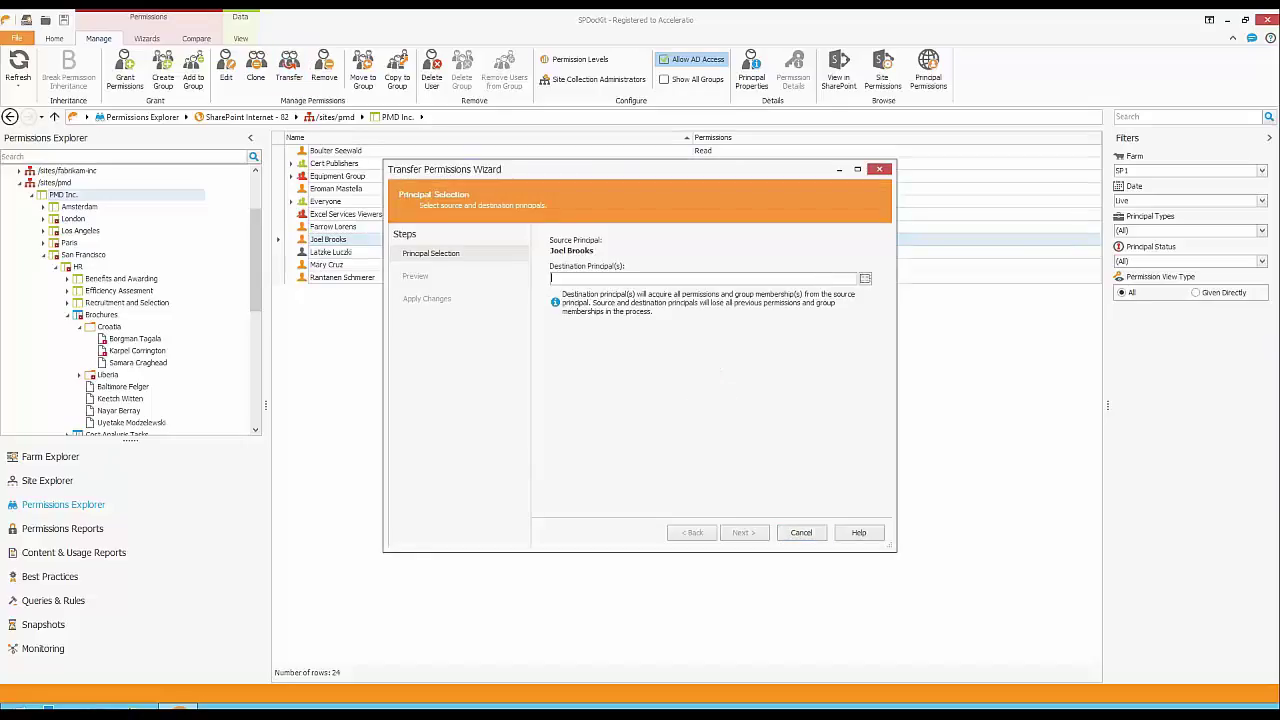
{"action": "type", "text": "e"}
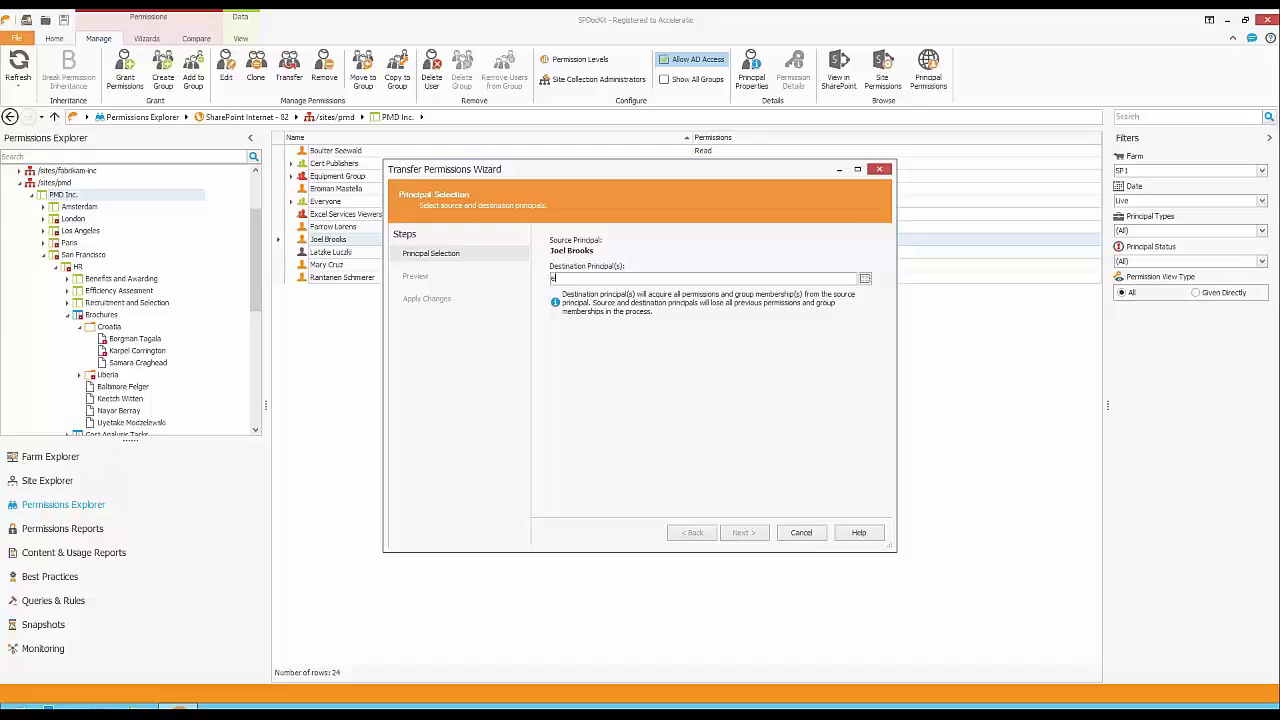
{"action": "type", "text": "va ow"}
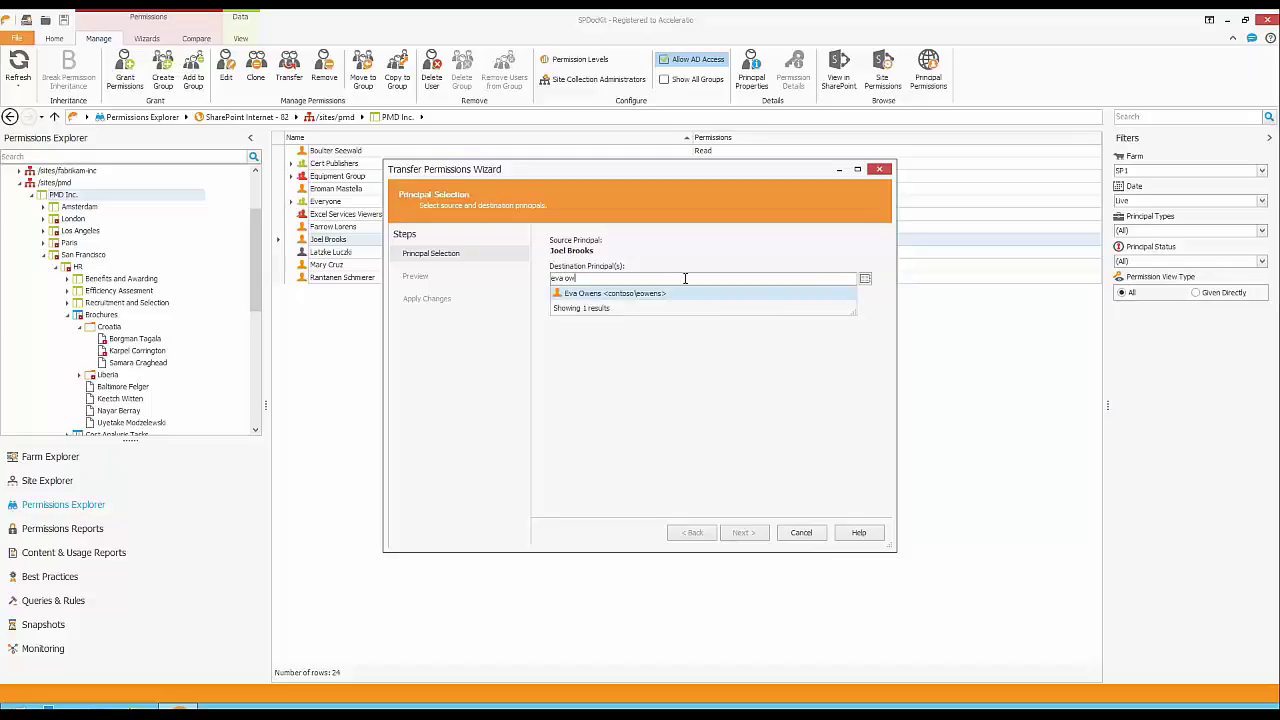
{"action": "left_click", "coordinate": [636, 292]}
{"action": "left_click", "coordinate": [745, 532]}
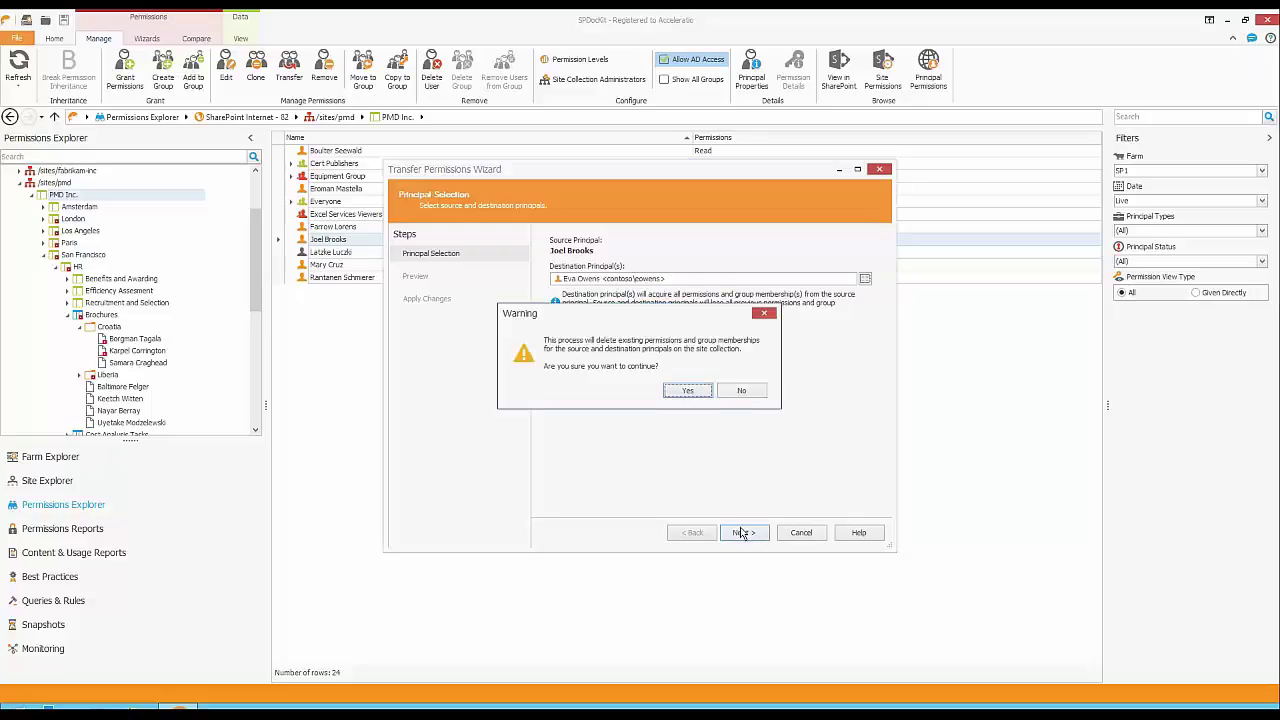
{"action": "left_click", "coordinate": [676, 393]}
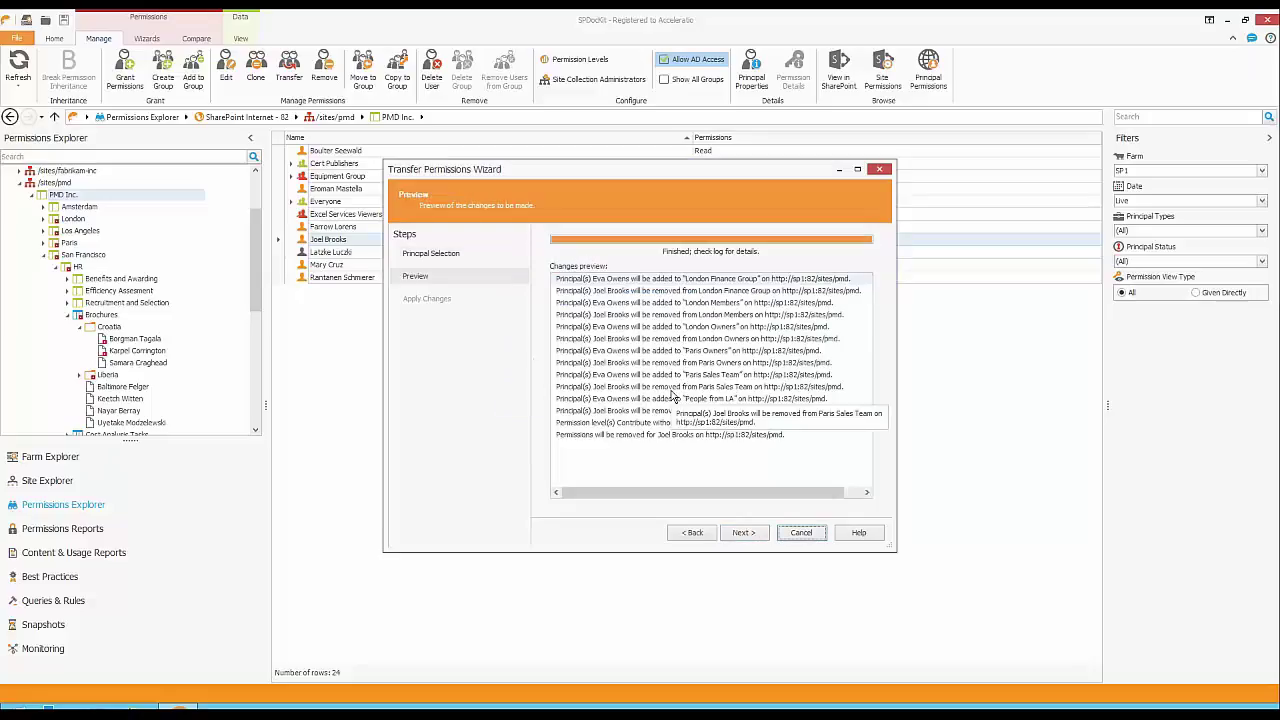
{"action": "left_click", "coordinate": [743, 532]}
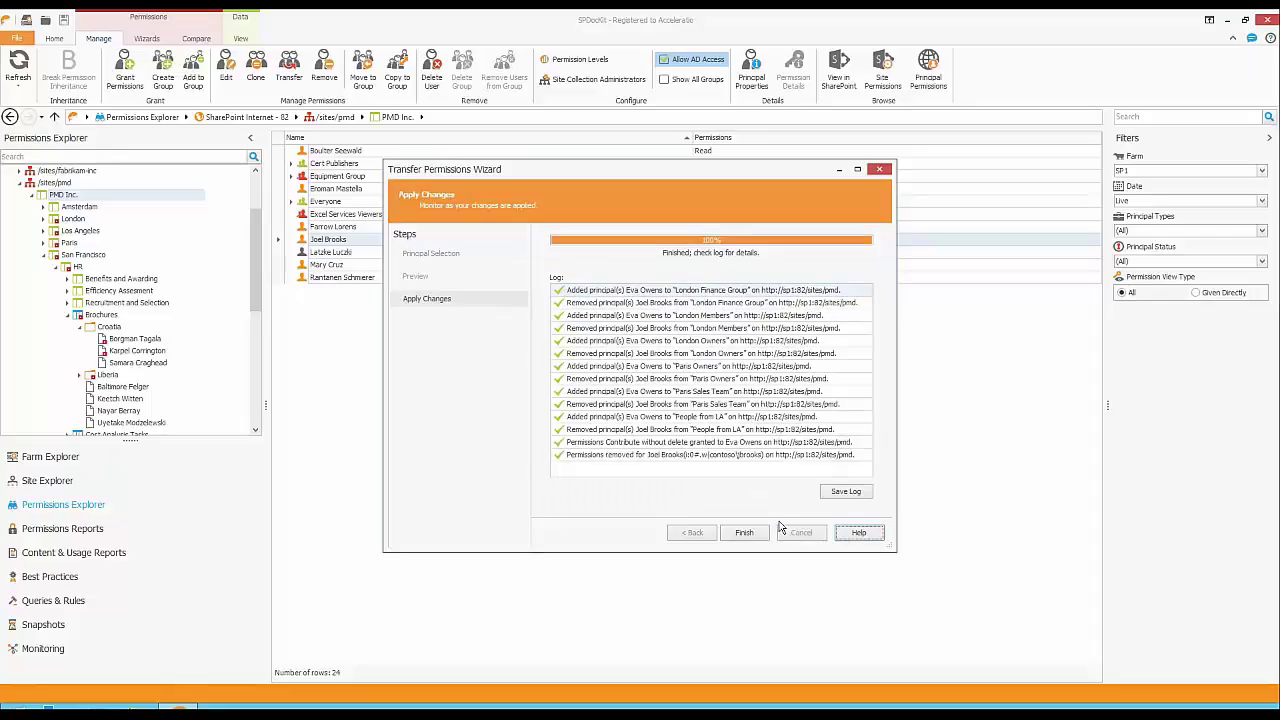
{"action": "left_click", "coordinate": [749, 533]}
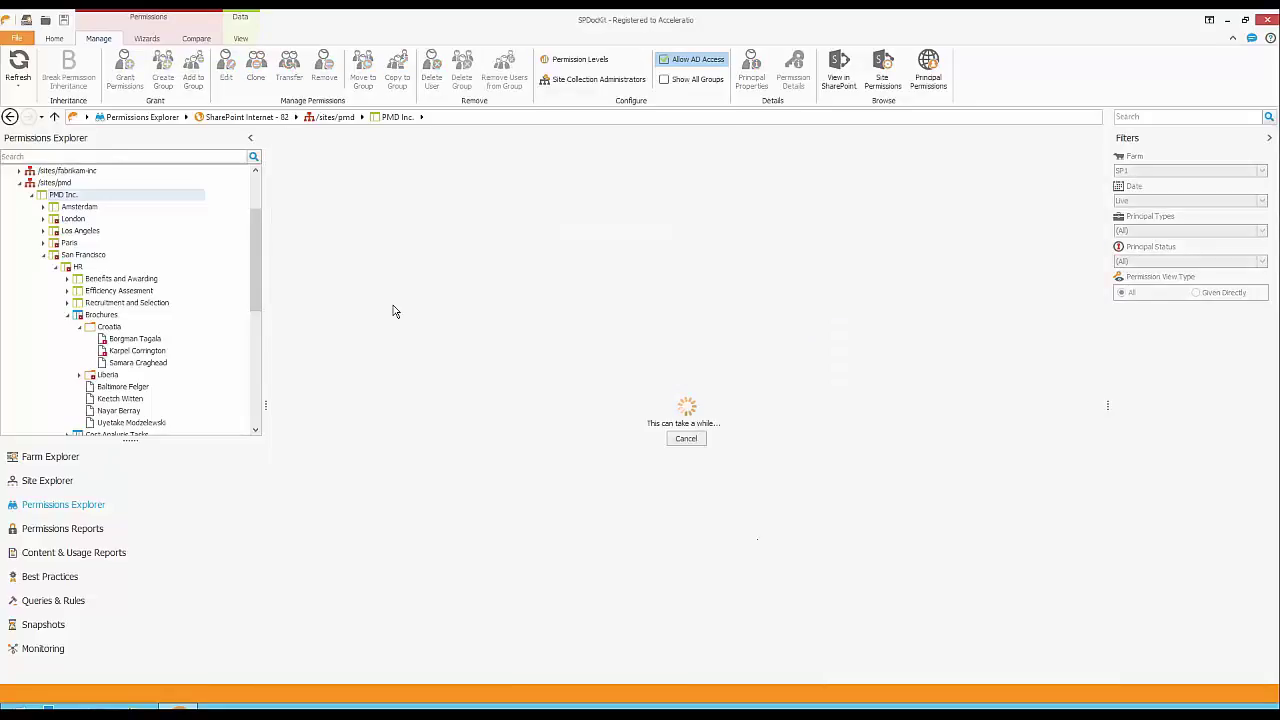
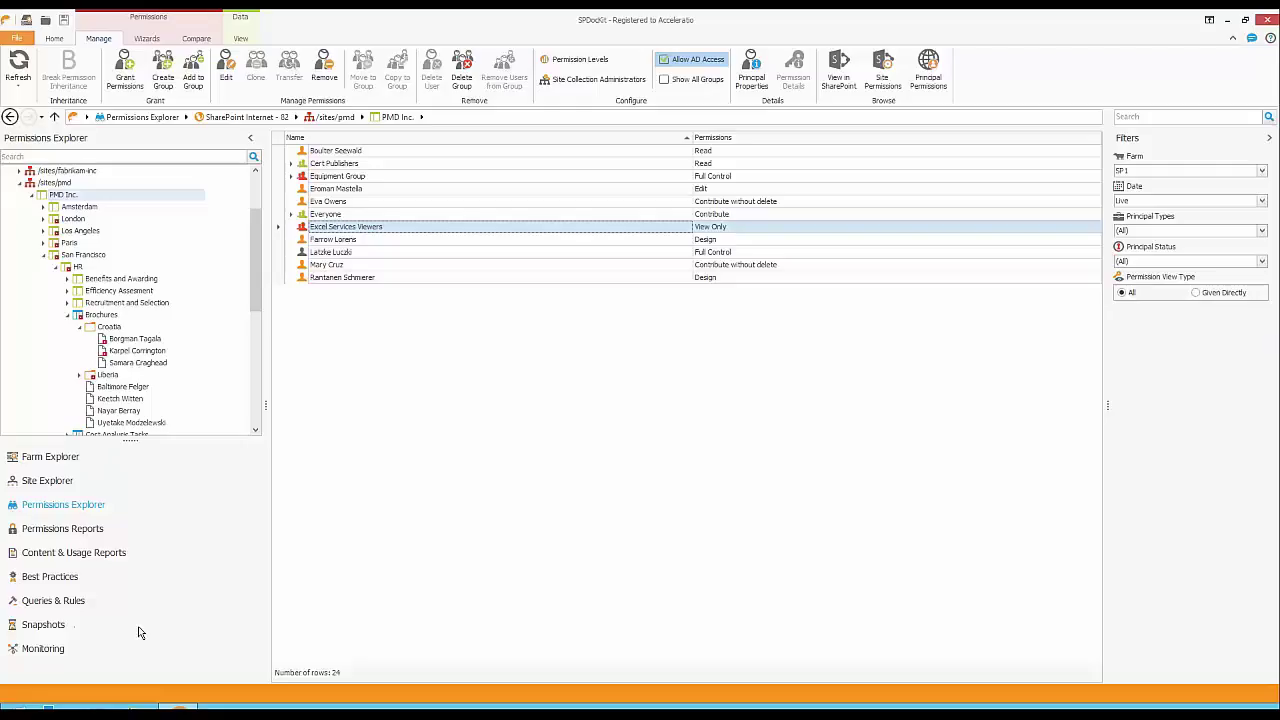
Step: Load the SP1 automatic snapshot from 9/29/2016 4:00 AM and show the complete list of permissions reports
{"action": "left_click", "coordinate": [43, 625]}
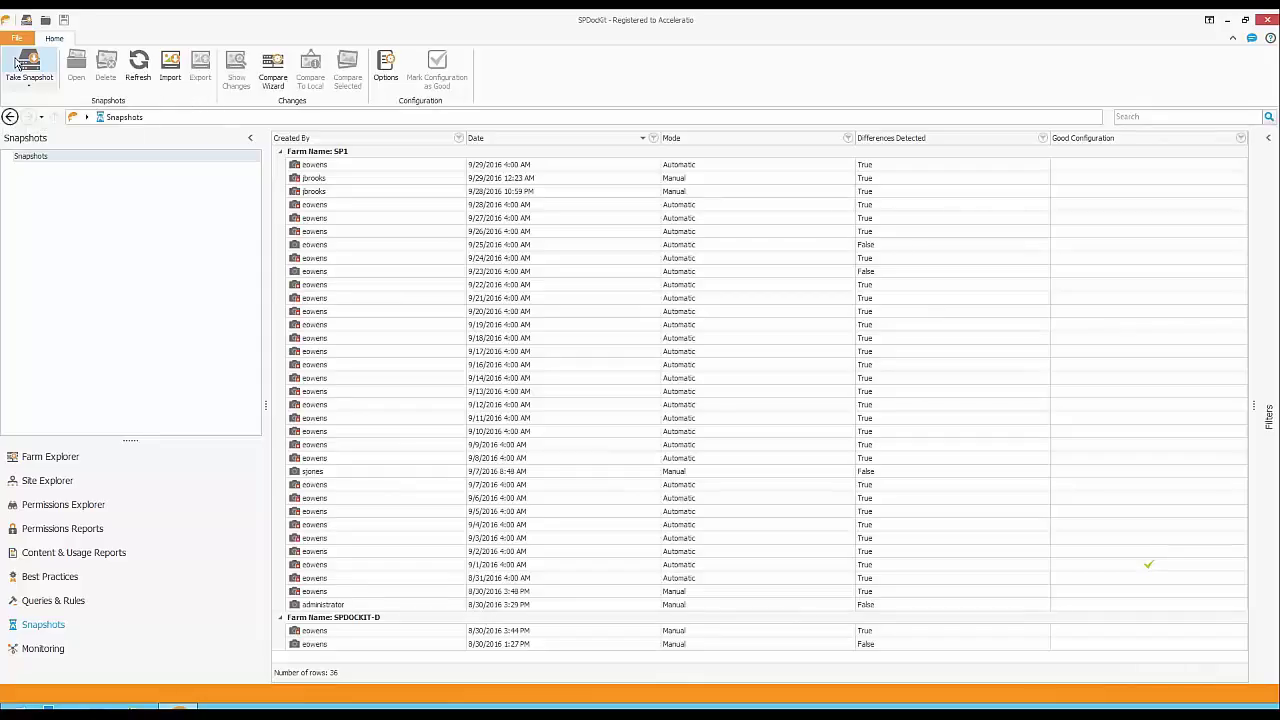
{"action": "left_click", "coordinate": [340, 169]}
{"action": "double_click", "coordinate": [340, 175]}
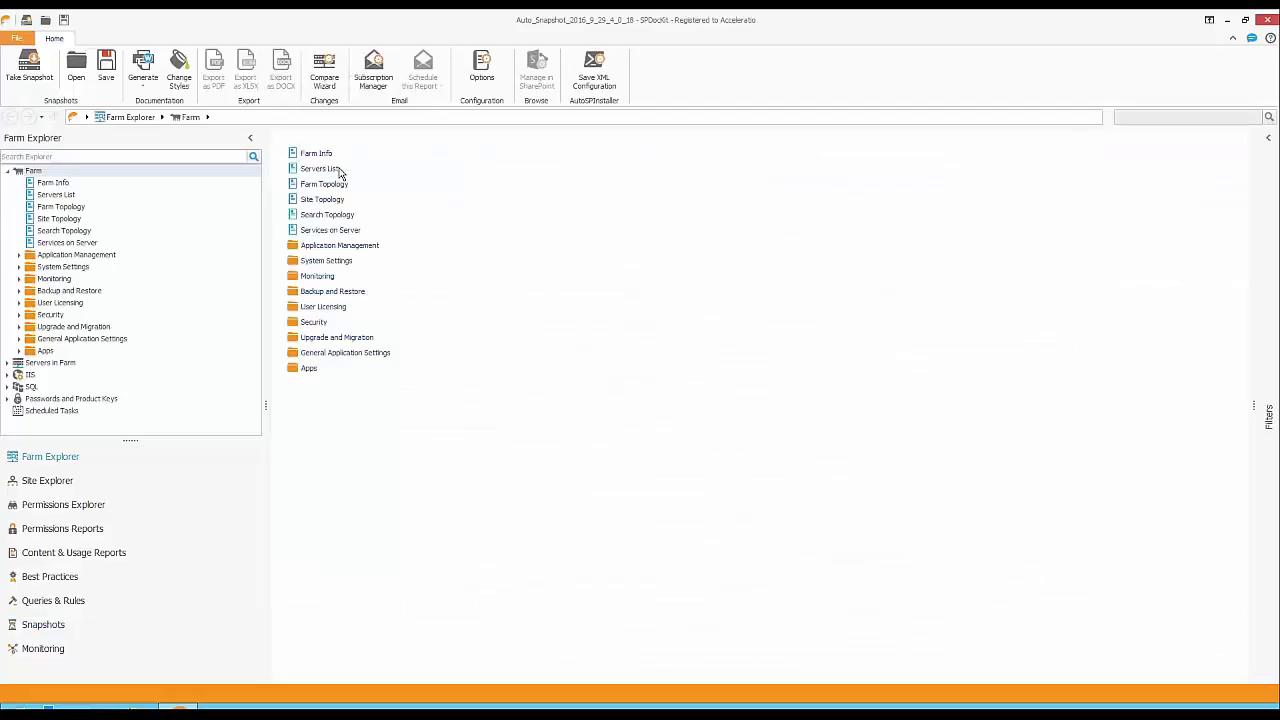
{"action": "left_click", "coordinate": [77, 530]}
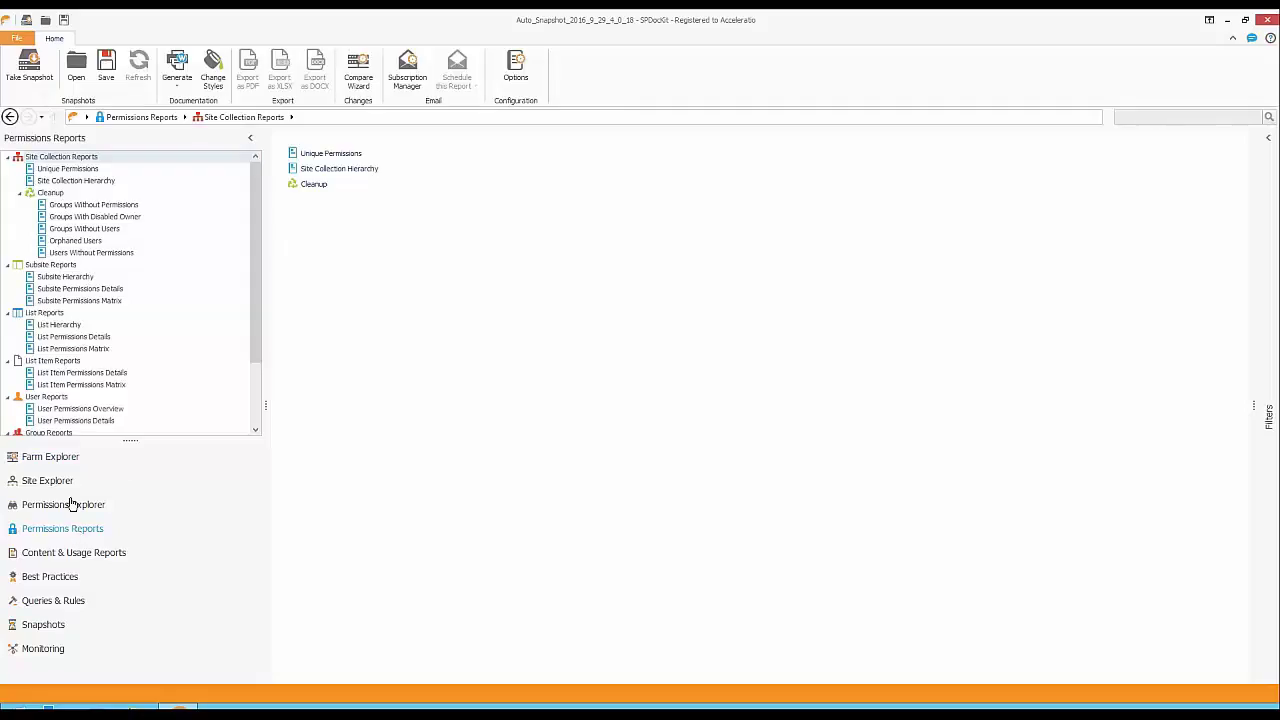
{"action": "left_click_drag", "start_coordinate": [130, 440], "coordinate": [120, 556]}
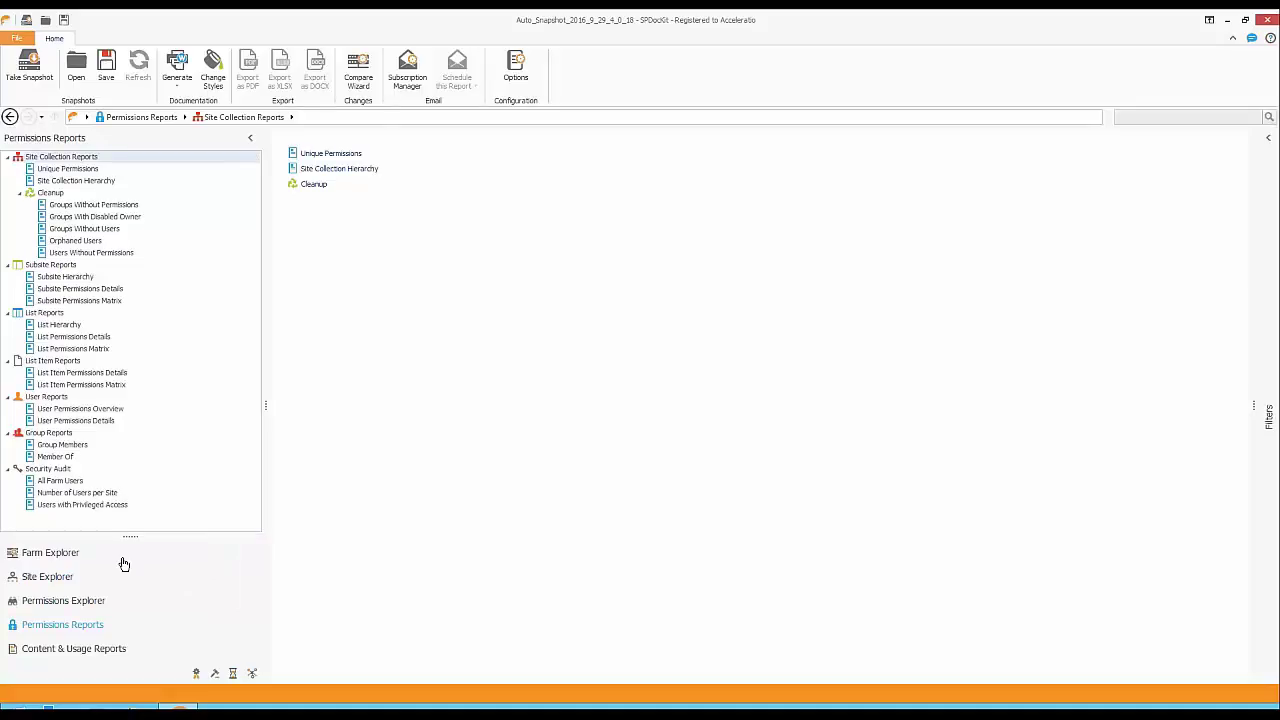
Step: Generate the Unique Permissions report for /sites/awesome-computers-inc in the SharePoint Internet - 82 web application
{"action": "left_click", "coordinate": [72, 172]}
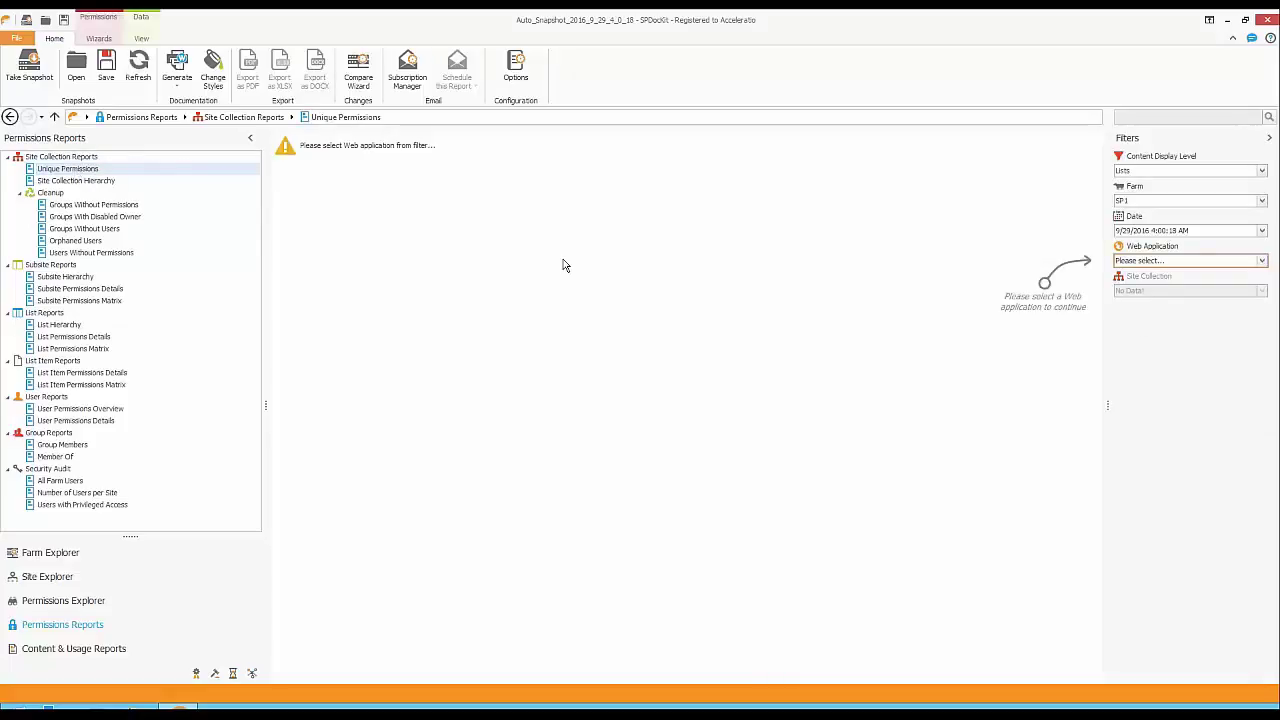
{"action": "left_click", "coordinate": [1215, 261]}
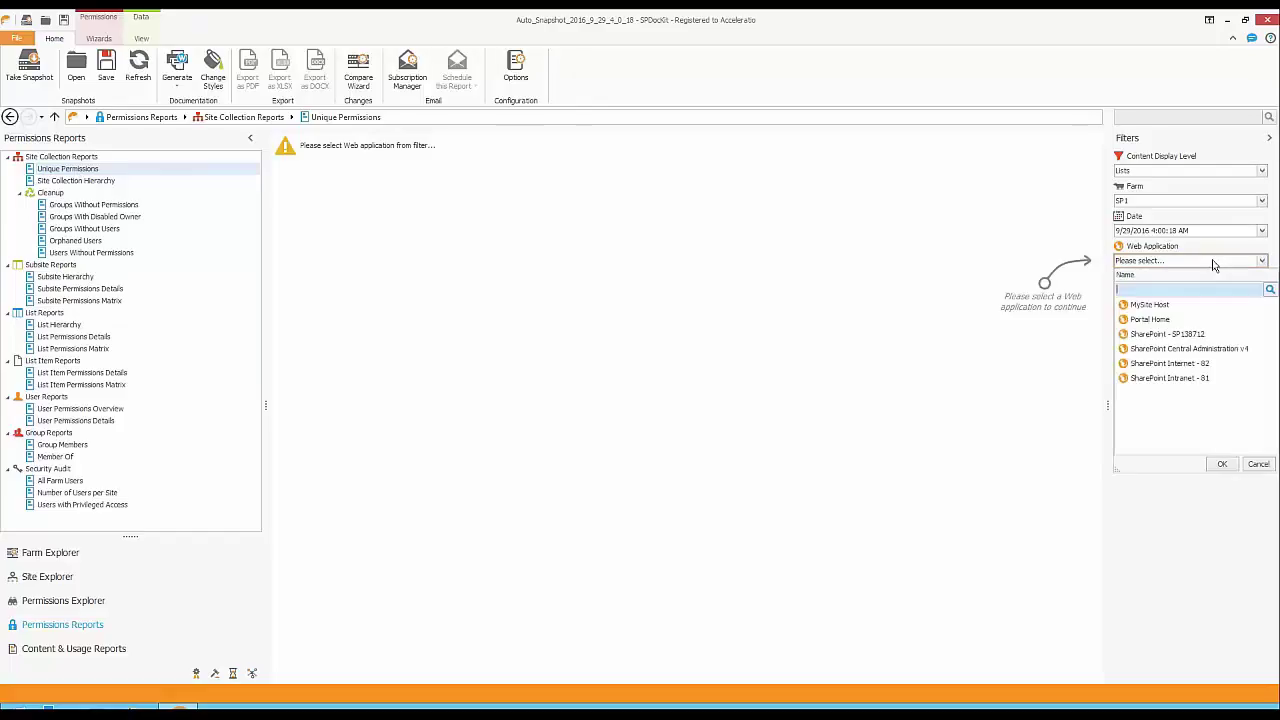
{"action": "left_click", "coordinate": [1178, 365]}
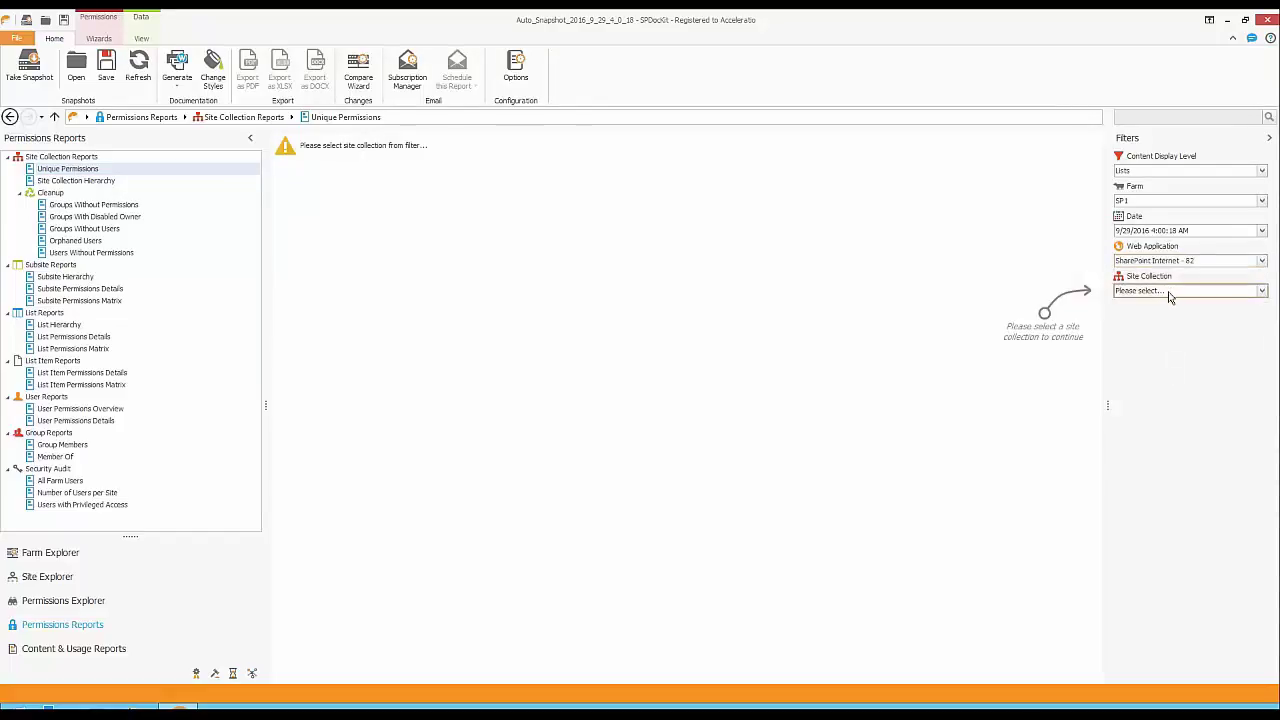
{"action": "left_click", "coordinate": [1172, 291]}
{"action": "left_click", "coordinate": [1122, 335]}
{"action": "left_click", "coordinate": [1223, 494]}
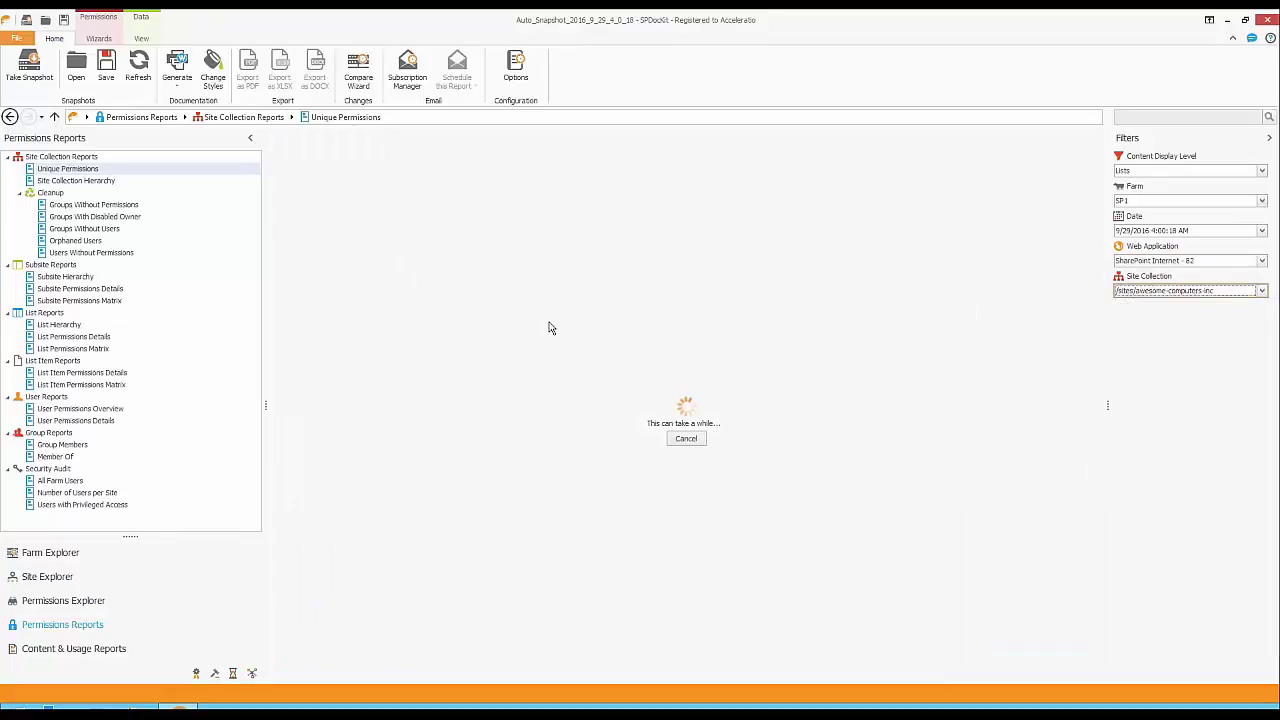
Step: Expand London, San Francisco, HR, IT and CRM Administration in the report to examine which subsites and lists have unique permissions
{"action": "left_click", "coordinate": [326, 224]}
{"action": "left_click", "coordinate": [326, 275]}
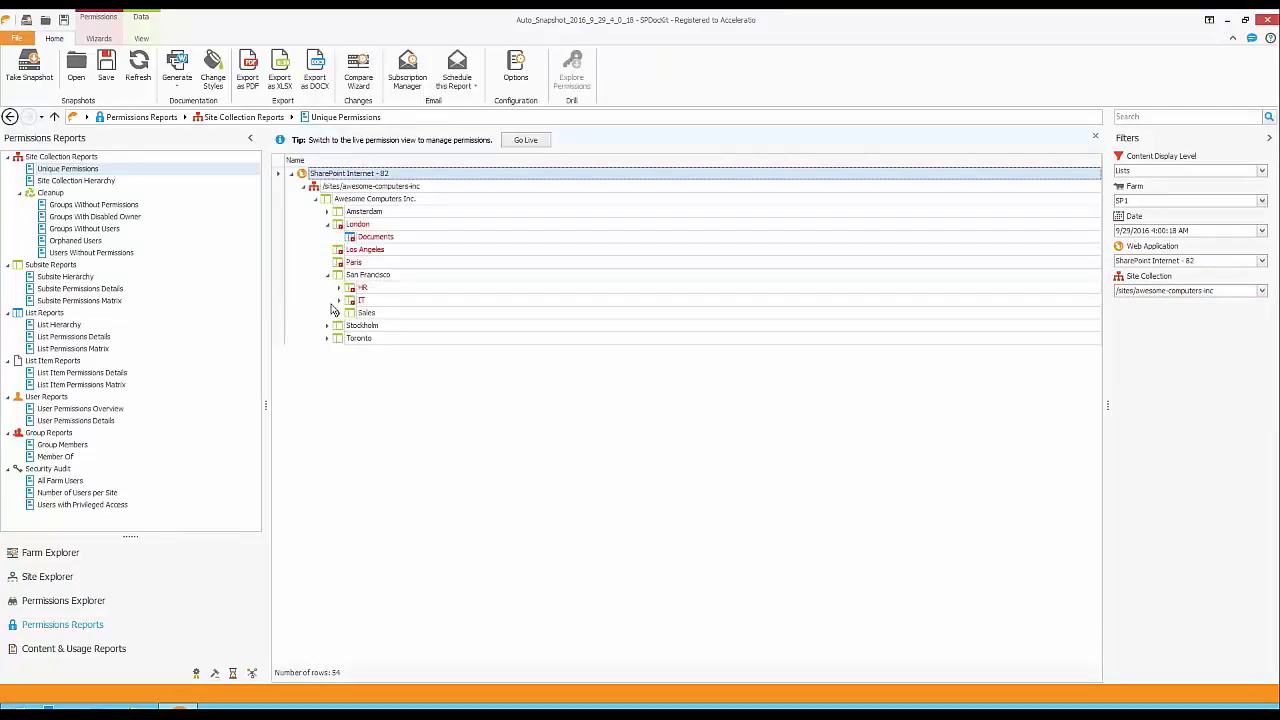
{"action": "left_click", "coordinate": [339, 288]}
{"action": "left_click", "coordinate": [340, 327]}
{"action": "left_click", "coordinate": [351, 338]}
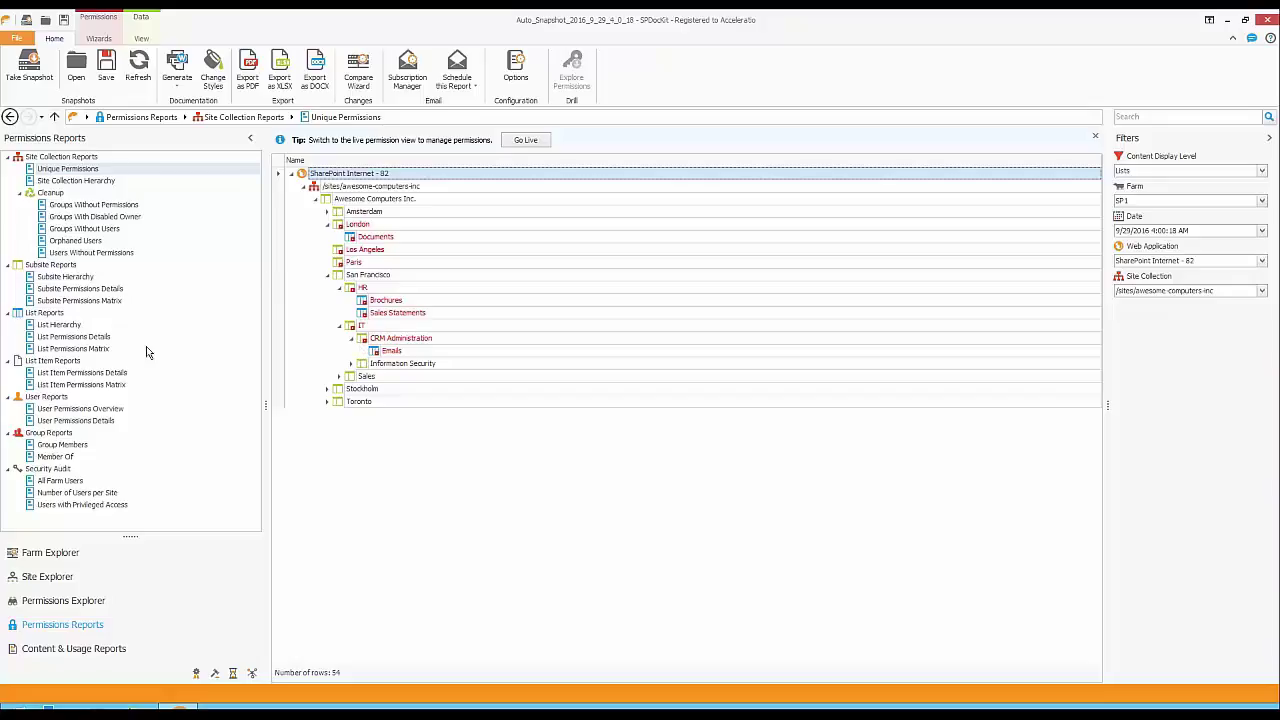
Step: Generate the Subsite Permissions Details report for the London subsite of /sites/awesome-computers-inc
{"action": "left_click", "coordinate": [90, 291]}
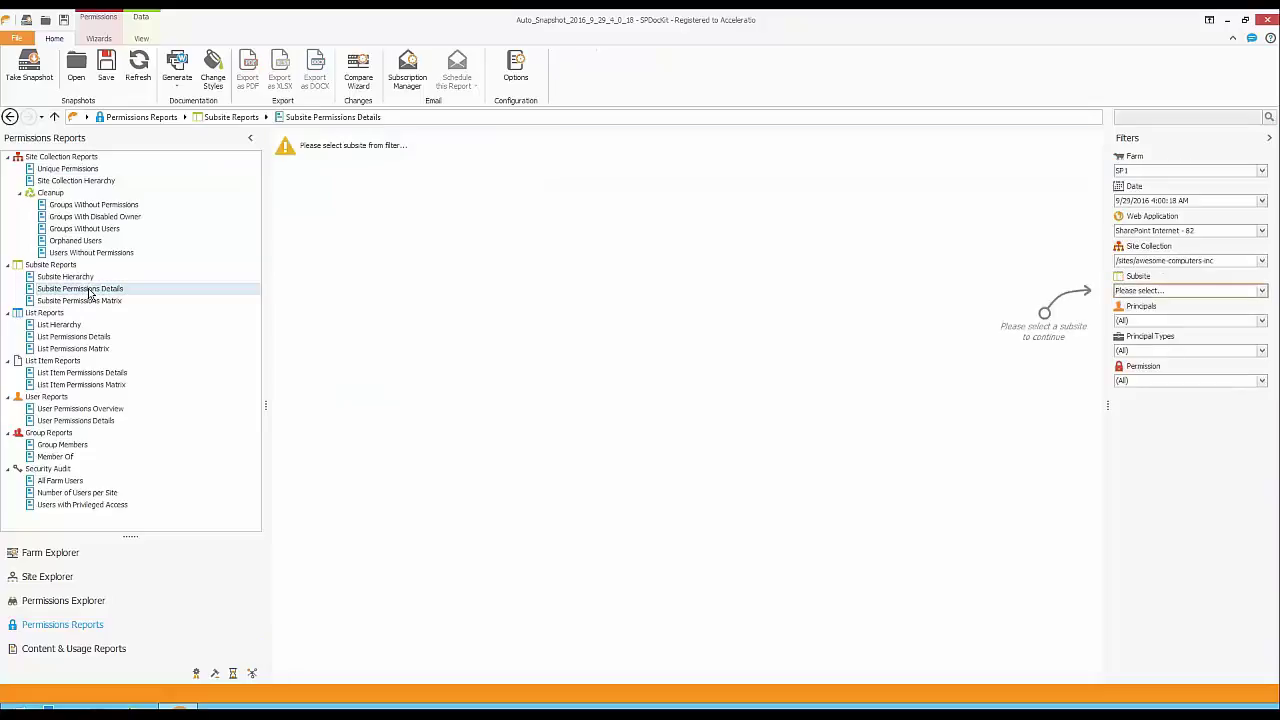
{"action": "left_click", "coordinate": [1148, 292]}
{"action": "scroll", "coordinate": [1194, 420], "scroll_direction": "down", "scroll_amount": 3}
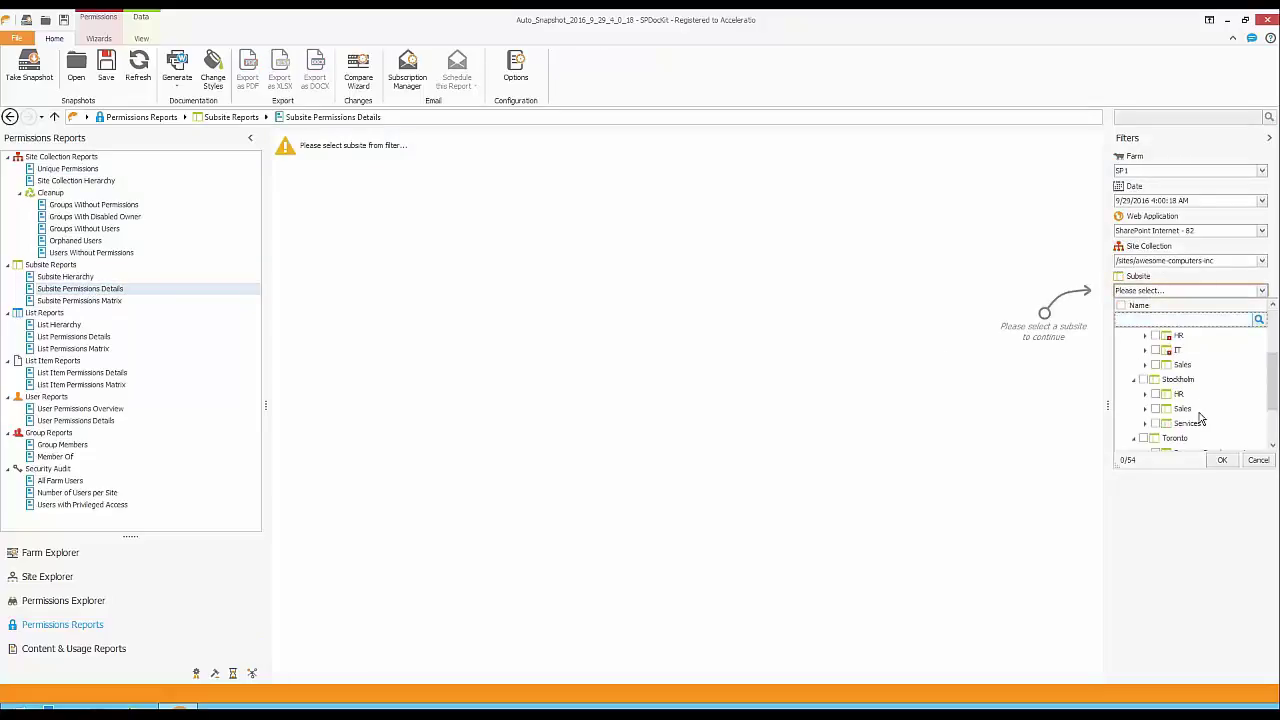
{"action": "scroll", "coordinate": [1192, 418], "scroll_direction": "down", "scroll_amount": 1}
{"action": "left_click", "coordinate": [1144, 423]}
{"action": "left_click", "coordinate": [1220, 461]}
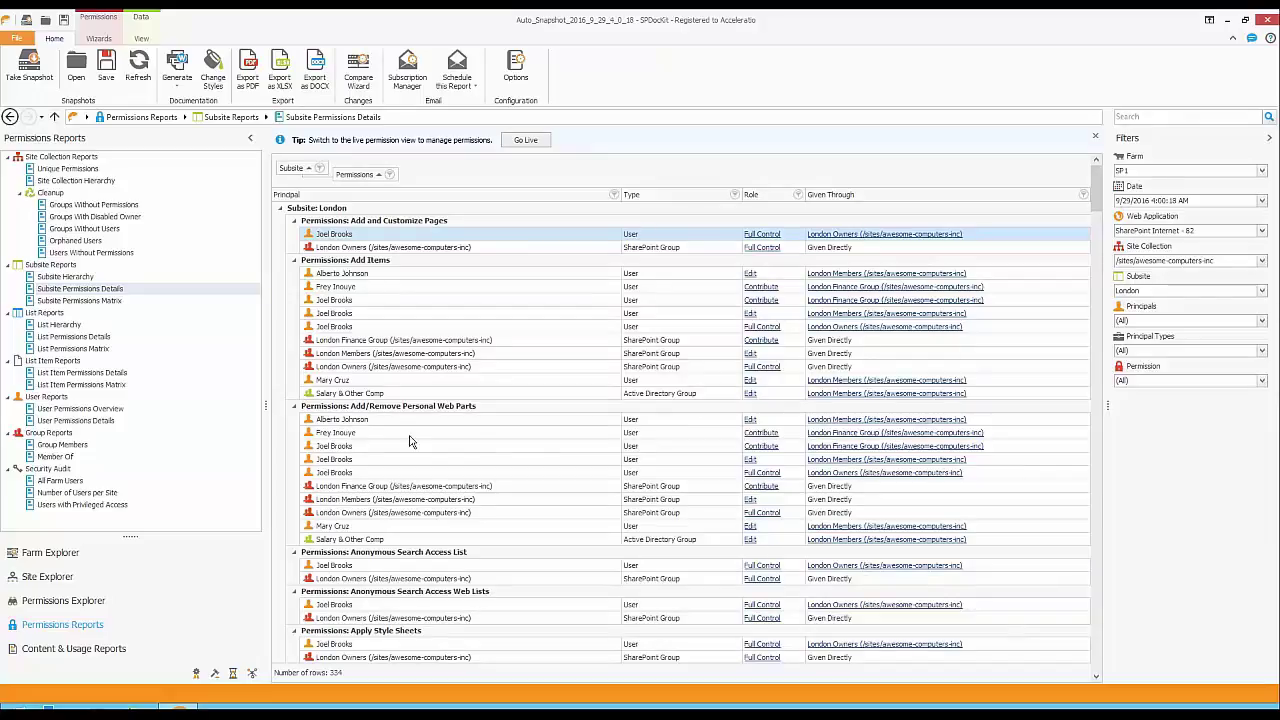
Step: Examine which users and groups hold the Browse Directories permission on London, with their roles and how access was given
{"action": "scroll", "coordinate": [401, 463], "scroll_direction": "down", "scroll_amount": 1}
{"action": "scroll", "coordinate": [401, 463], "scroll_direction": "down", "scroll_amount": 5}
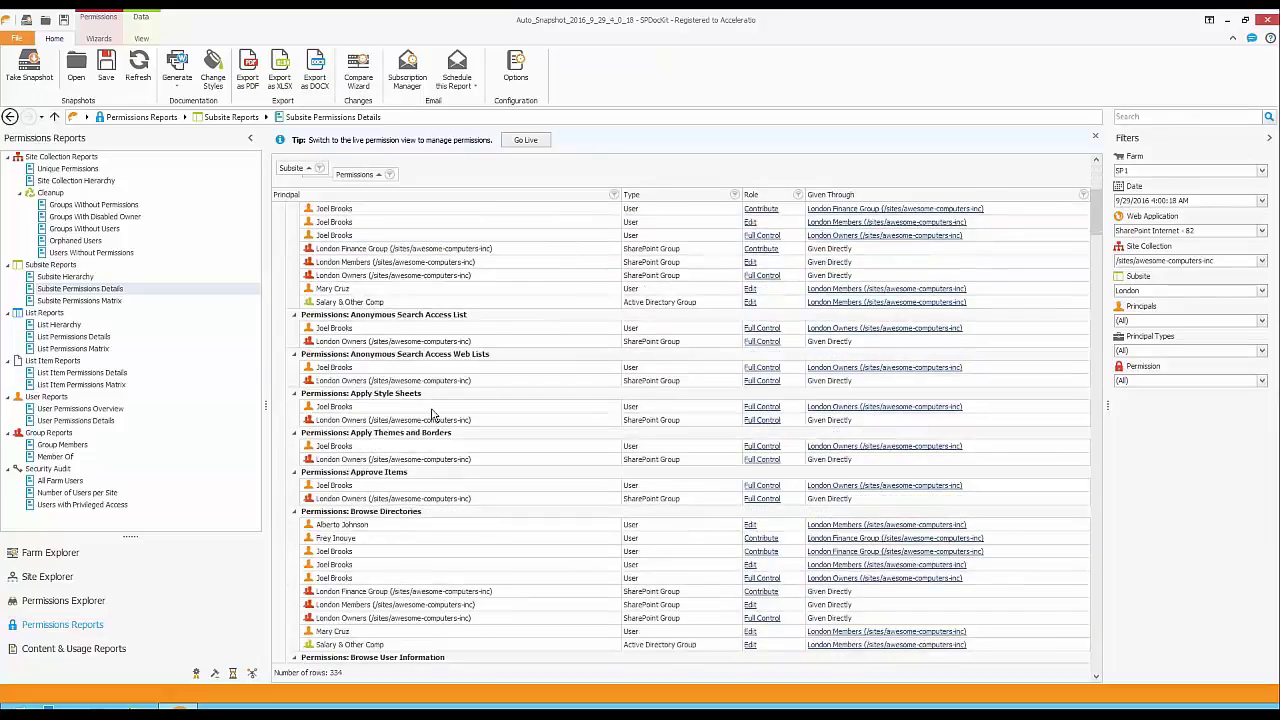
{"action": "scroll", "coordinate": [432, 413], "scroll_direction": "down", "scroll_amount": 4}
{"action": "left_click", "coordinate": [380, 381]}
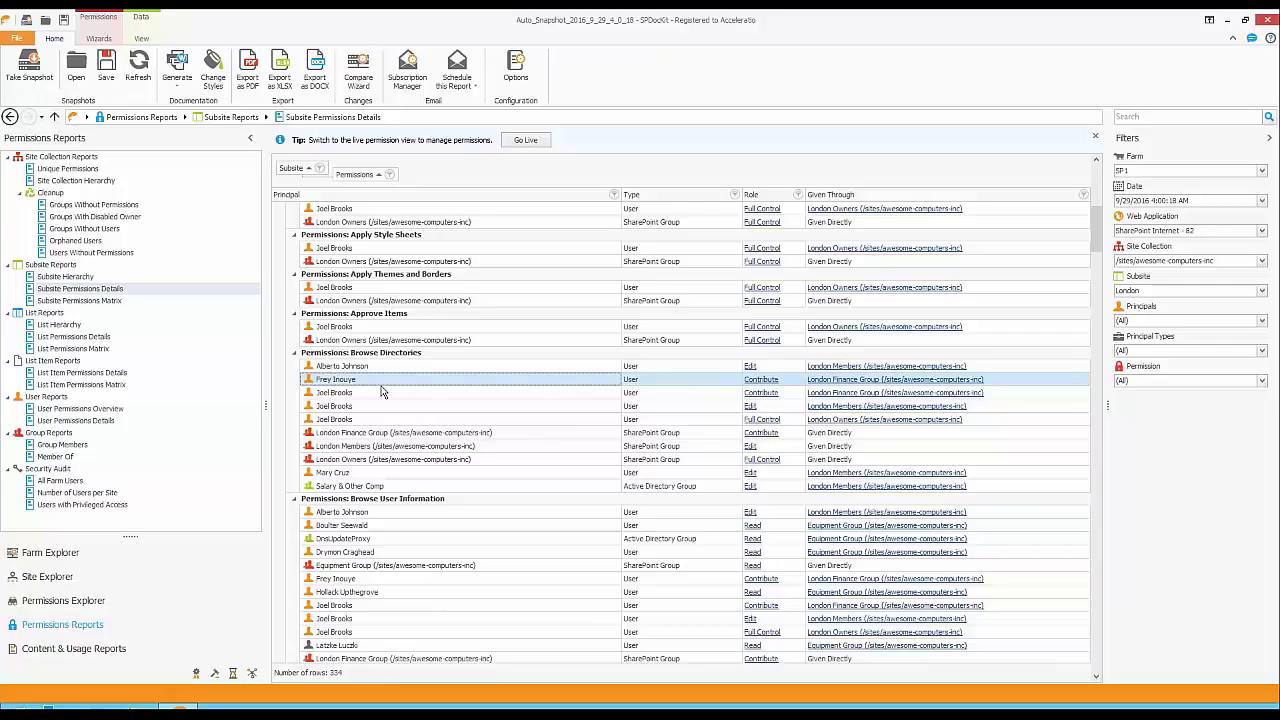
{"action": "left_click", "coordinate": [397, 437]}
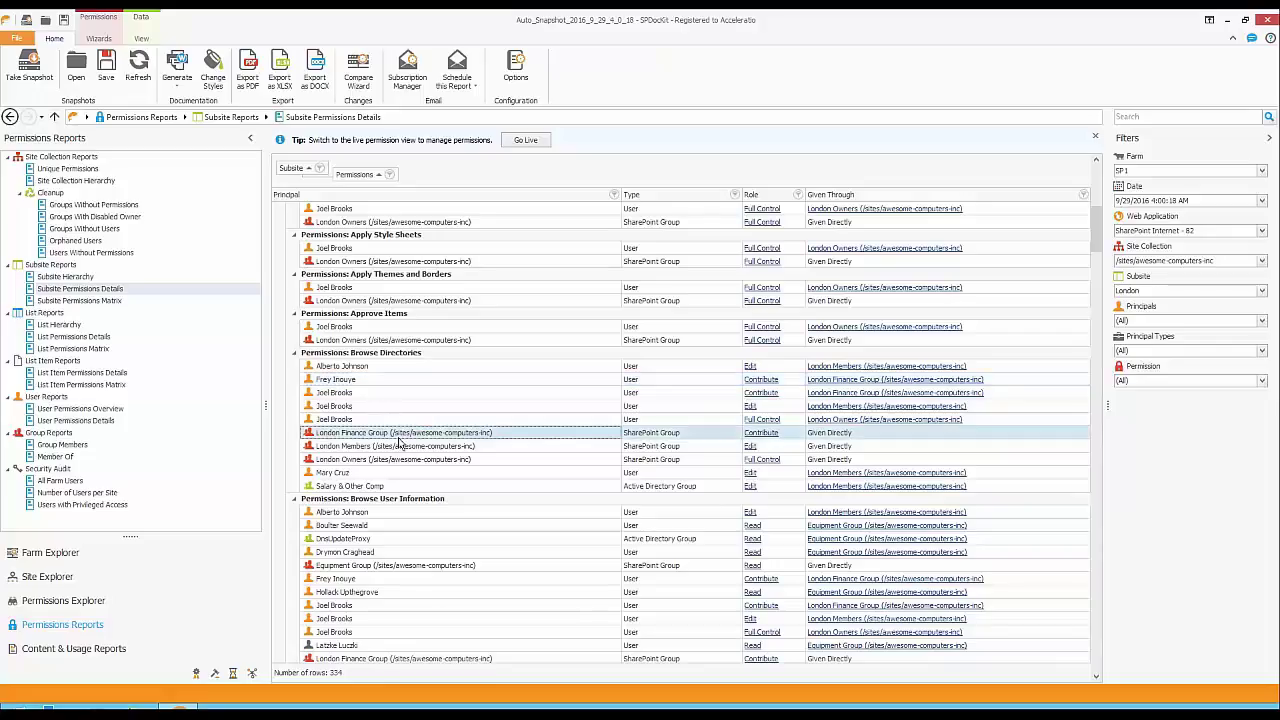
{"action": "left_click", "coordinate": [395, 460]}
{"action": "left_click", "coordinate": [380, 370]}
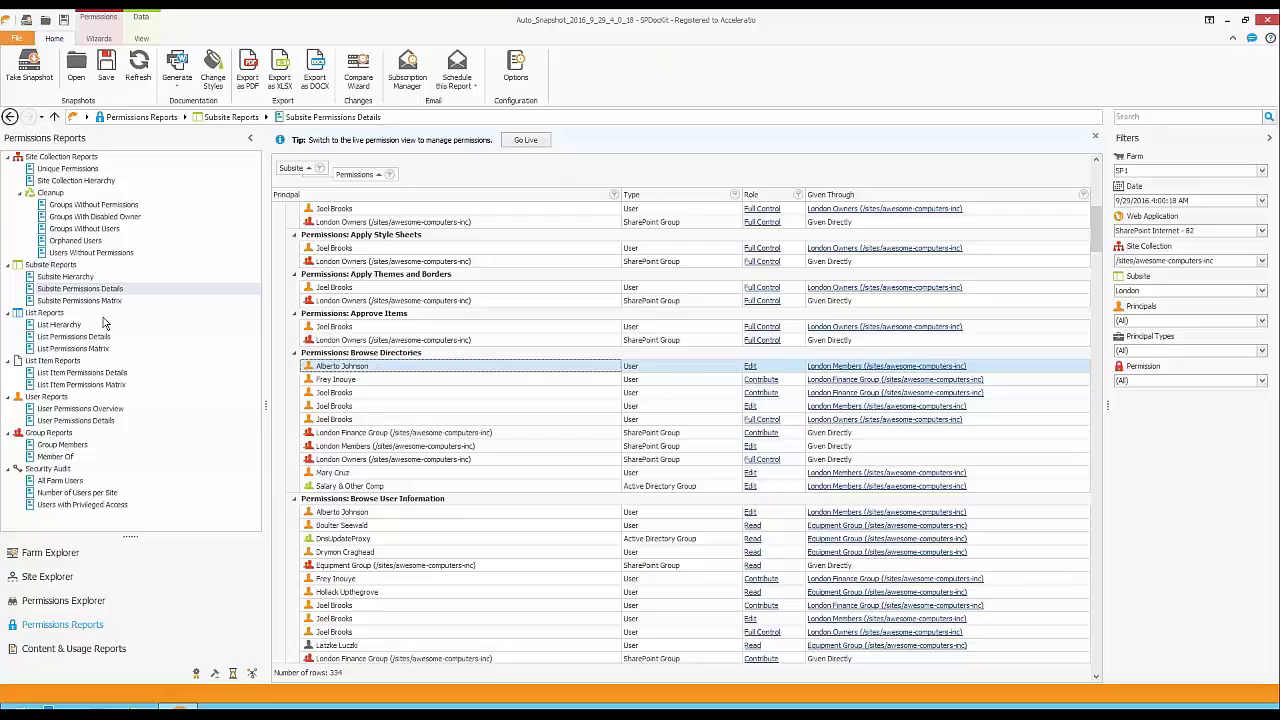
Step: Look over the list and list item reports, generate the User Permissions Overview for the transfer's source user, and select the /sites/pmd entry
{"action": "left_click", "coordinate": [44, 314]}
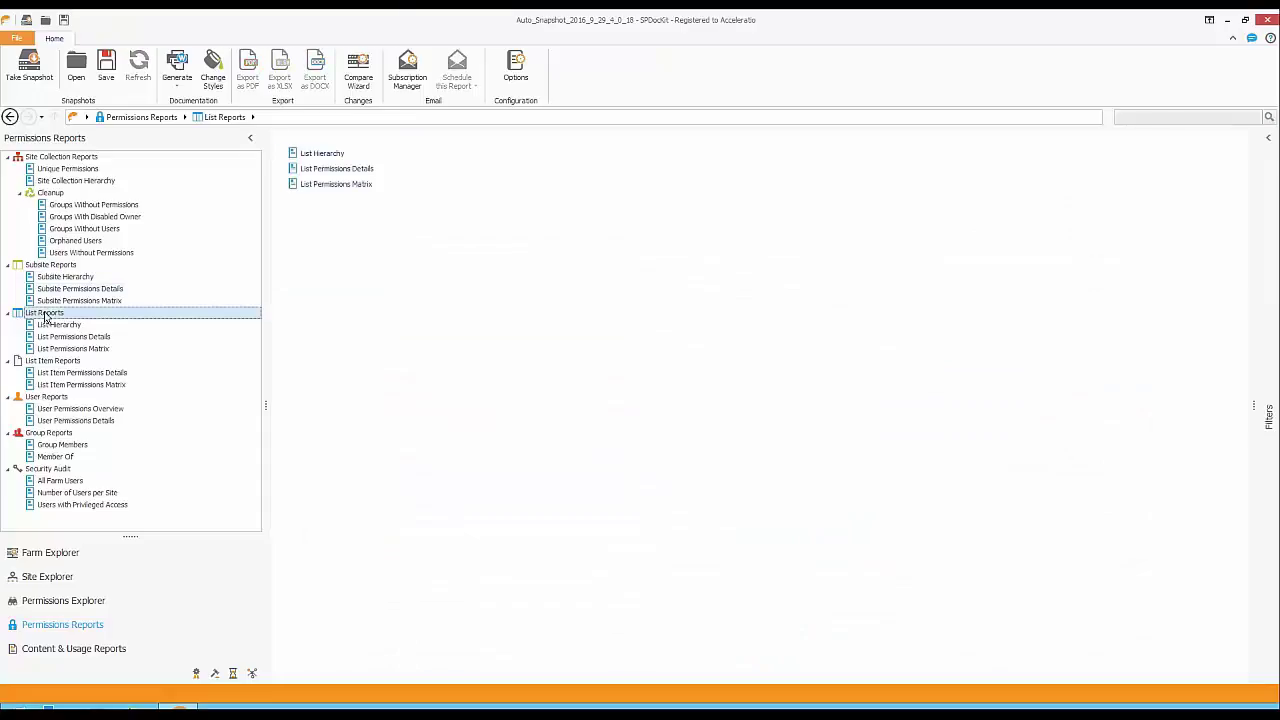
{"action": "left_click", "coordinate": [41, 362]}
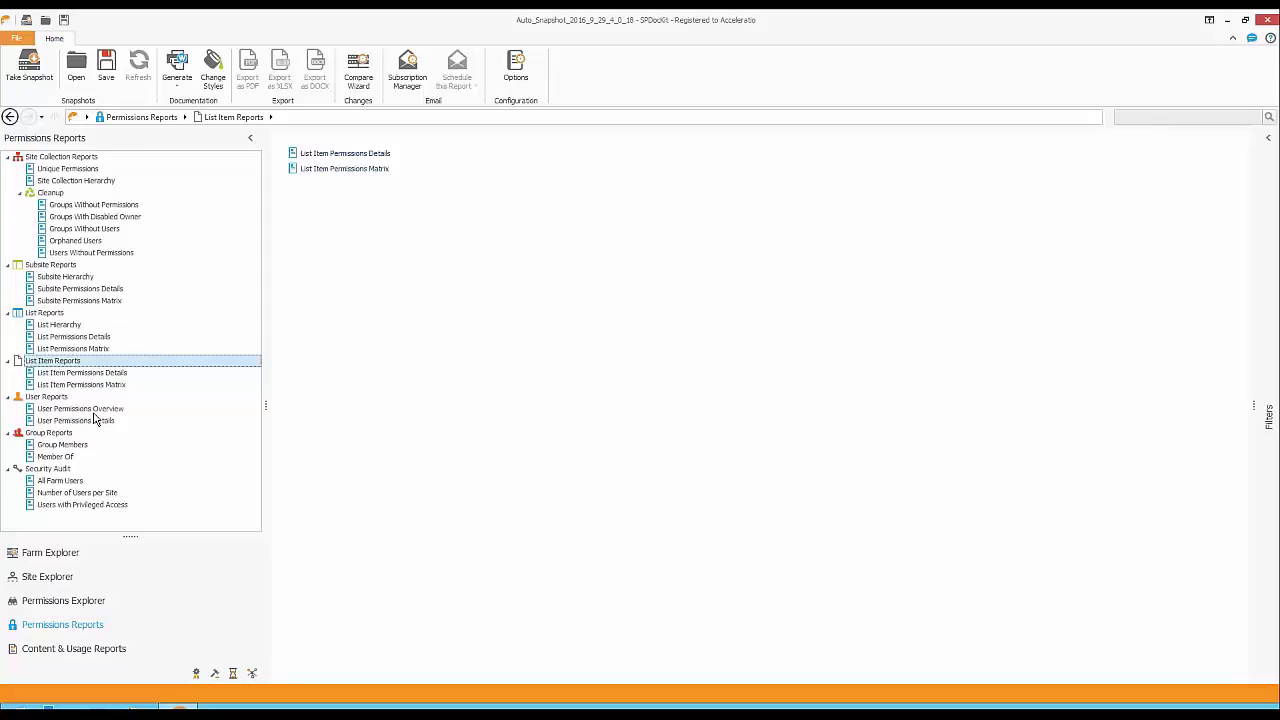
{"action": "left_click", "coordinate": [94, 412]}
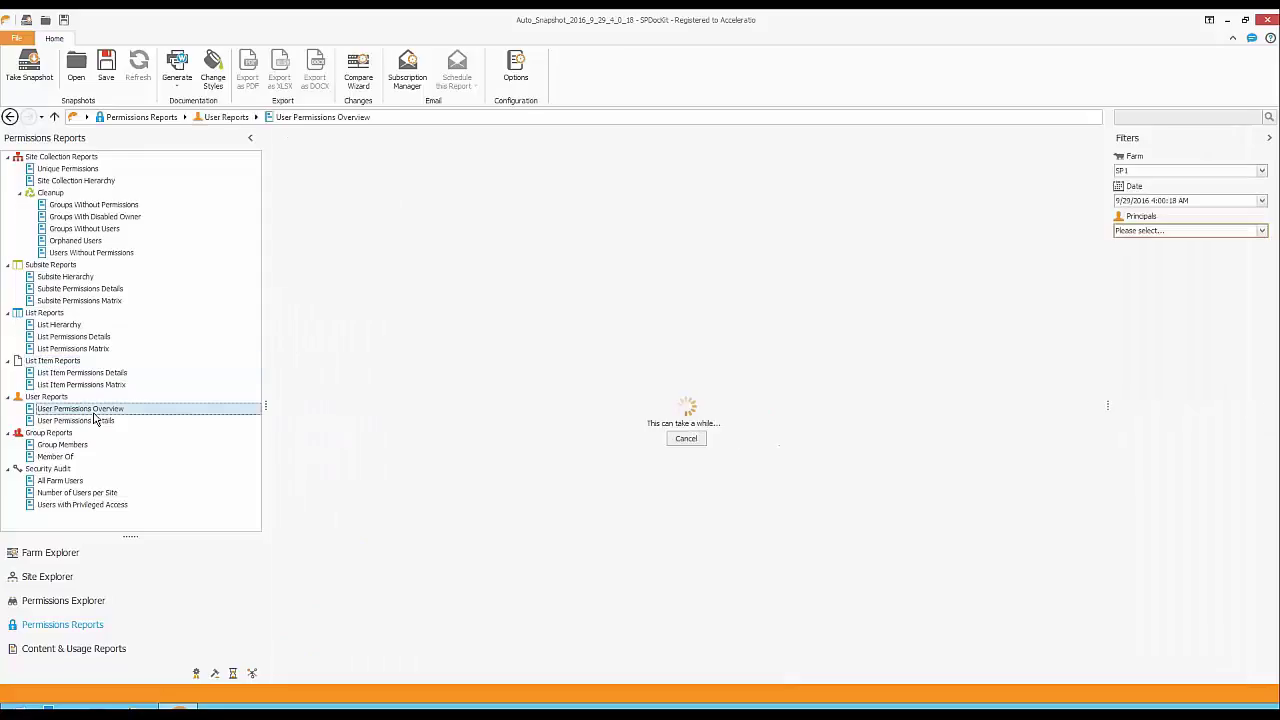
{"action": "left_click", "coordinate": [1193, 231]}
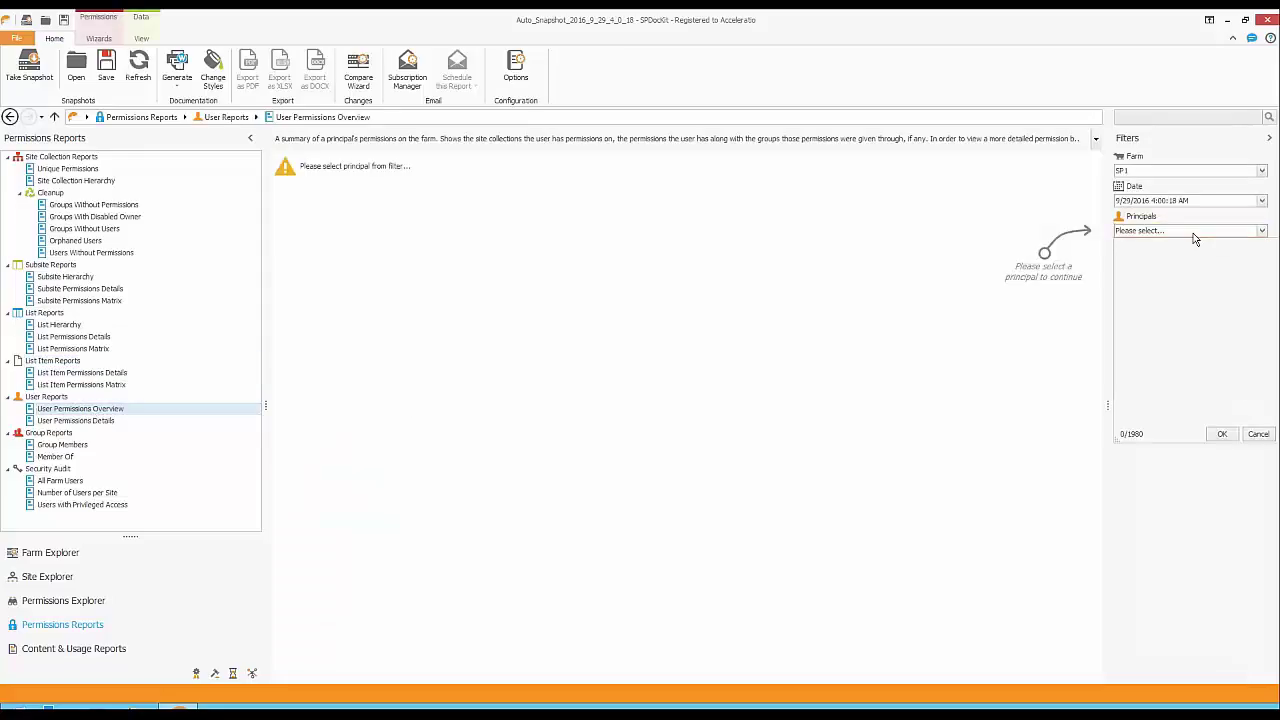
{"action": "type", "text": "joel"}
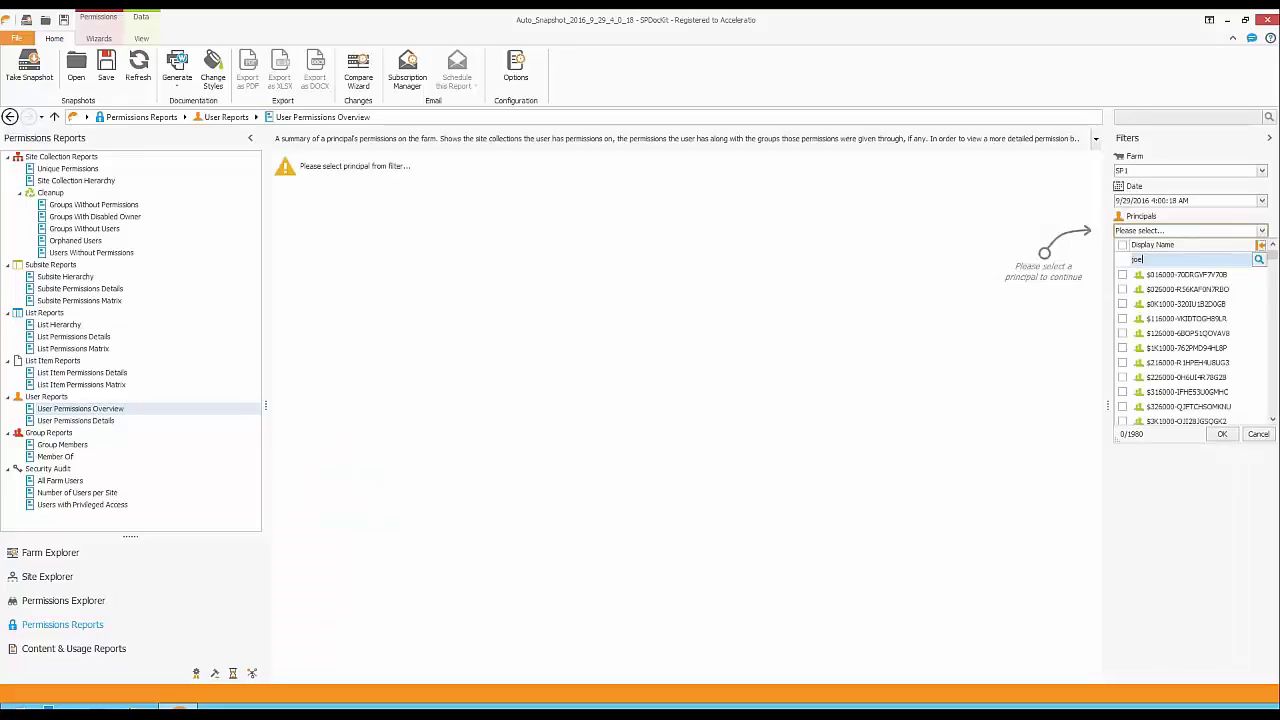
{"action": "left_click", "coordinate": [1122, 274]}
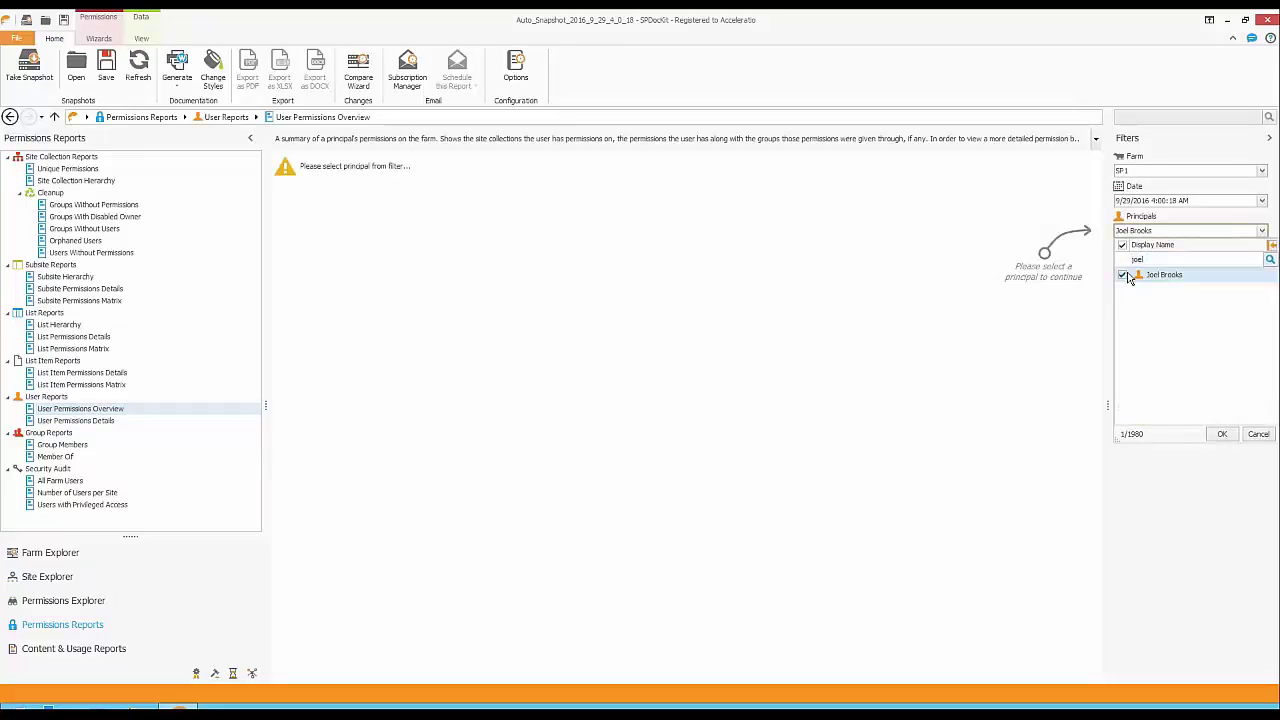
{"action": "left_click", "coordinate": [1223, 435]}
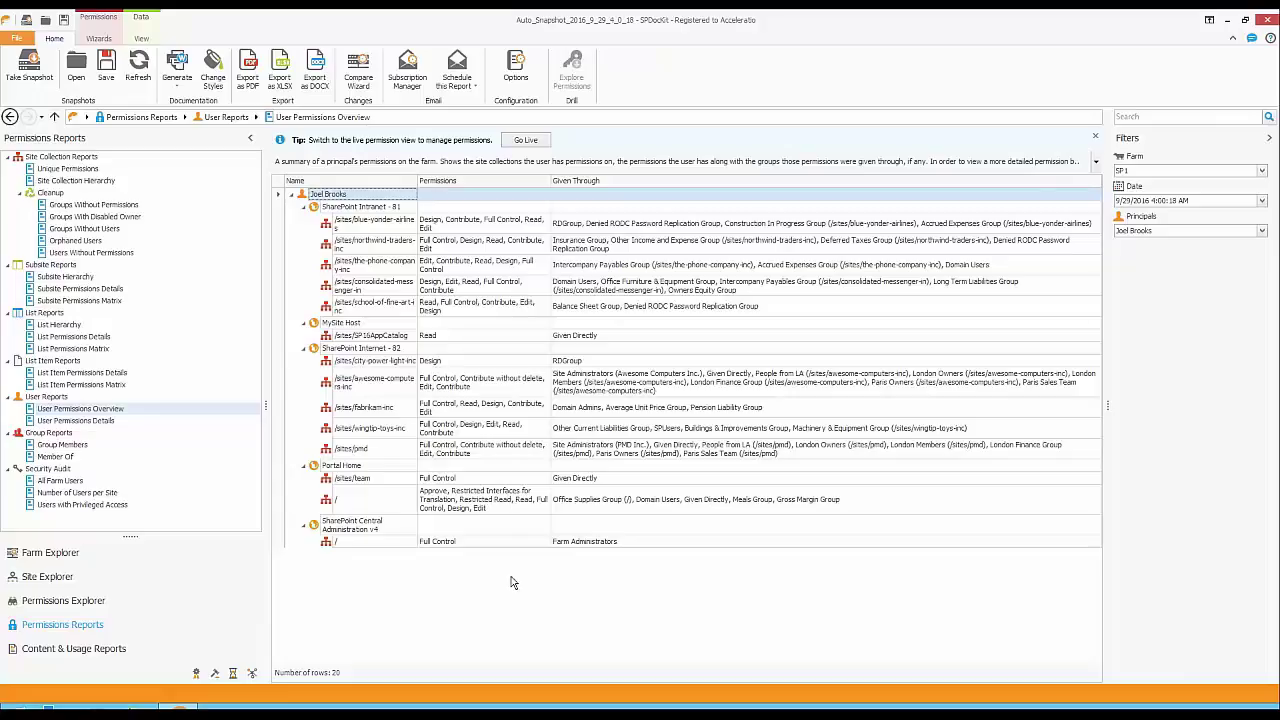
{"action": "left_click", "coordinate": [390, 455]}
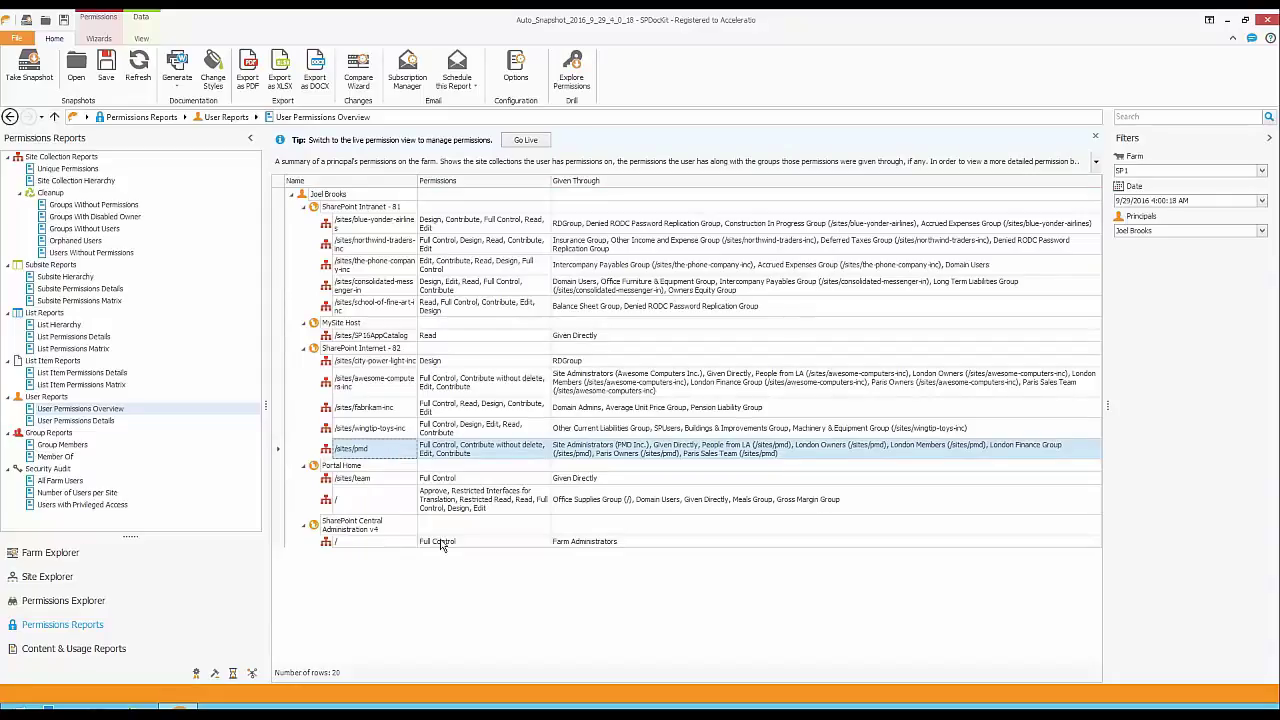
Step: Generate the User Permissions Details report for the selected user on /sites/pmd and expand PMD Inc. to examine access to its subsites and lists
{"action": "left_click", "coordinate": [571, 80]}
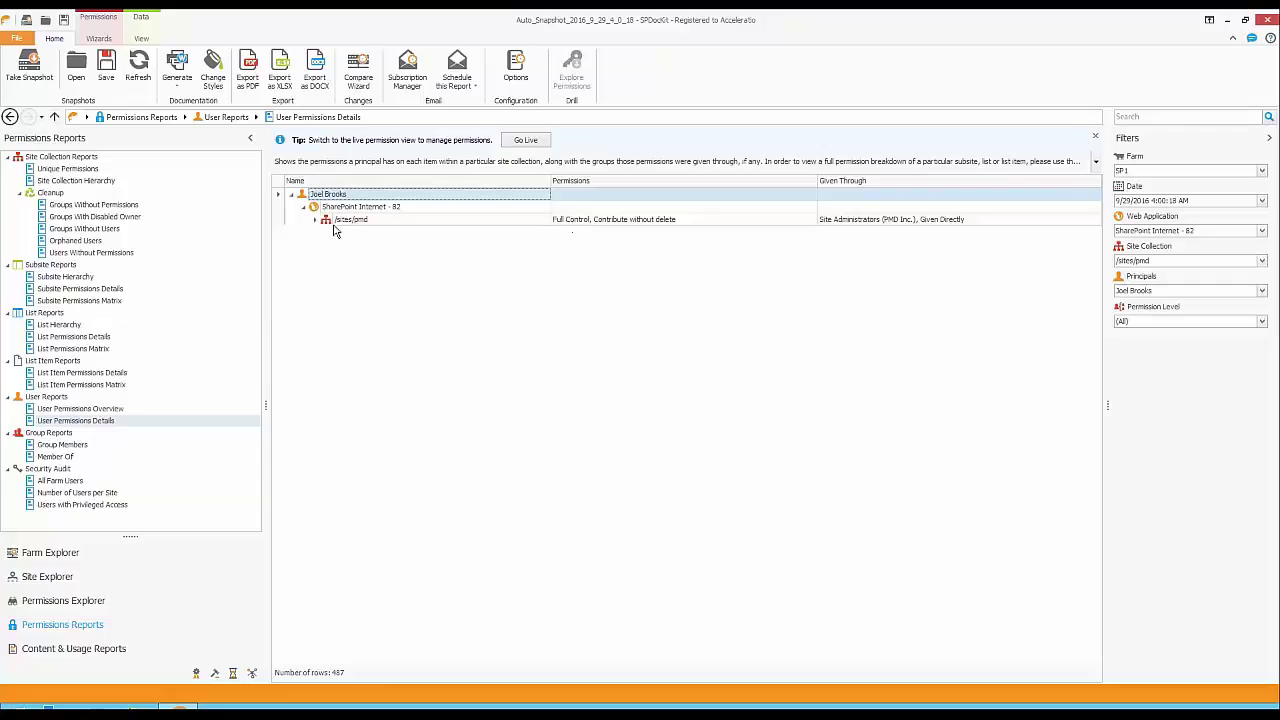
{"action": "left_click", "coordinate": [903, 220]}
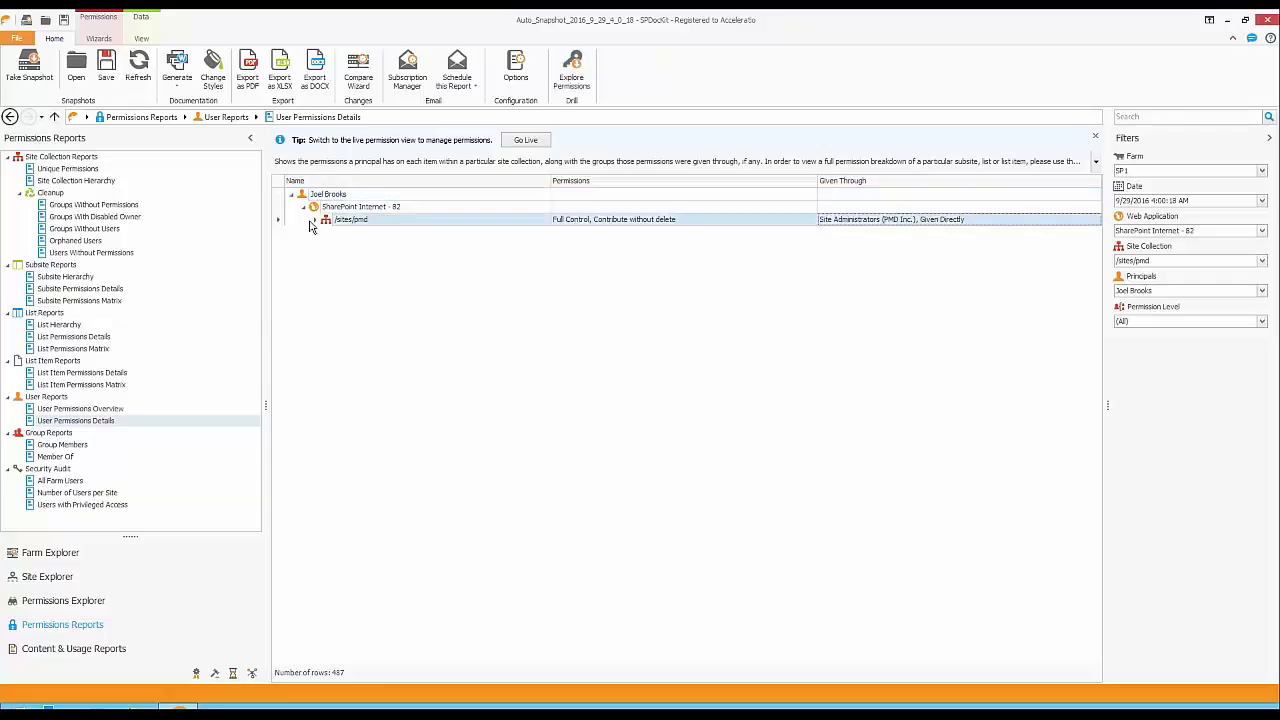
{"action": "left_click", "coordinate": [314, 220]}
{"action": "left_click", "coordinate": [331, 236]}
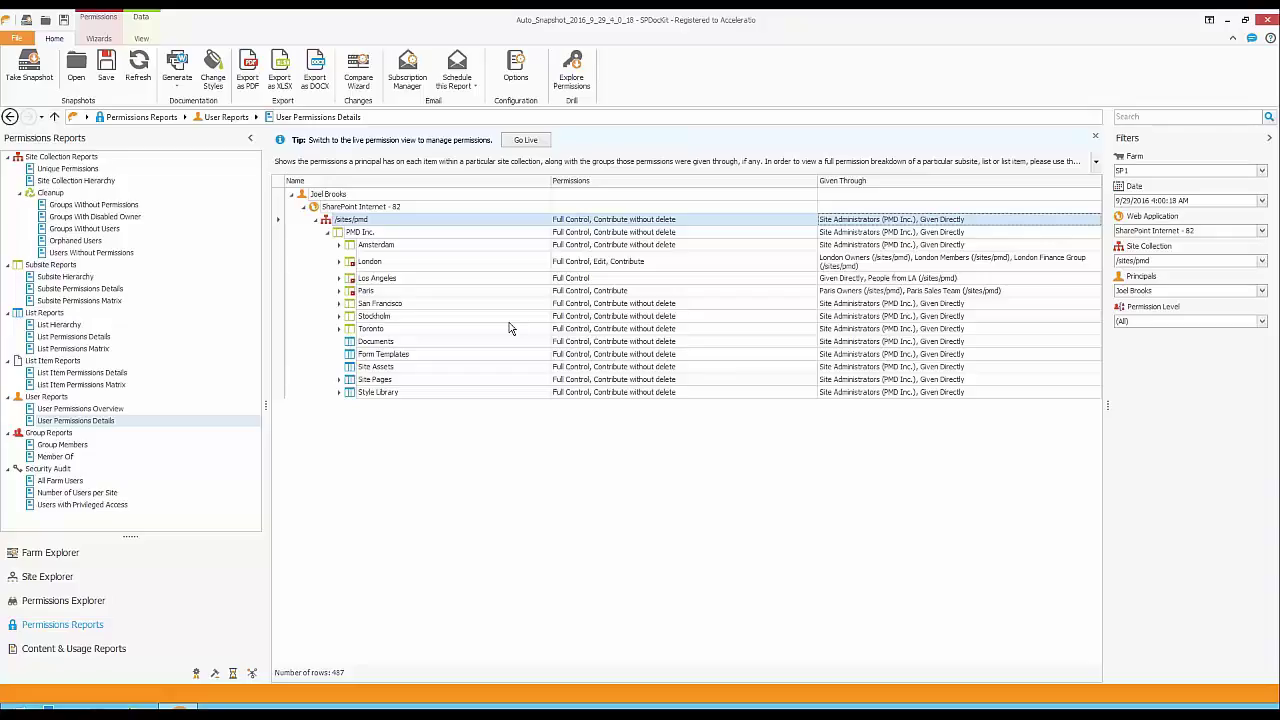
Step: Review the Number of Users per Site report for /sites/pmd, and generate and look through the Users with Privileged Access report
{"action": "left_click", "coordinate": [85, 496]}
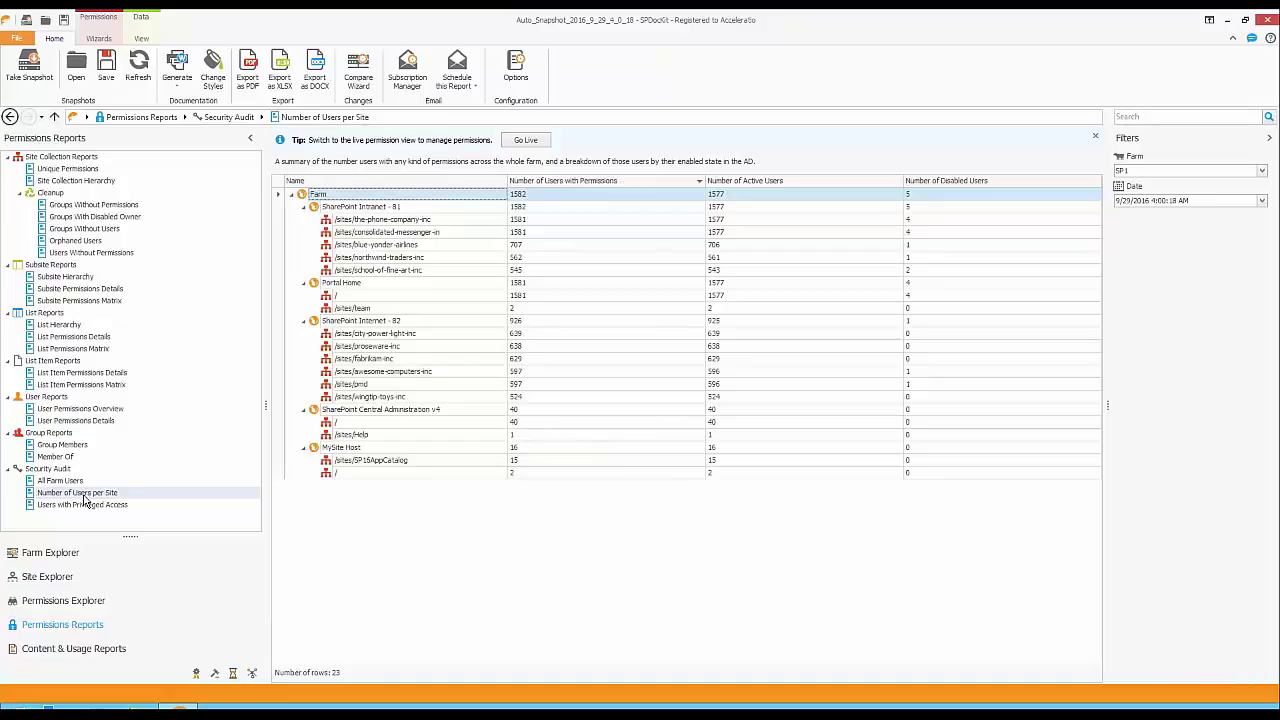
{"action": "left_click", "coordinate": [433, 386]}
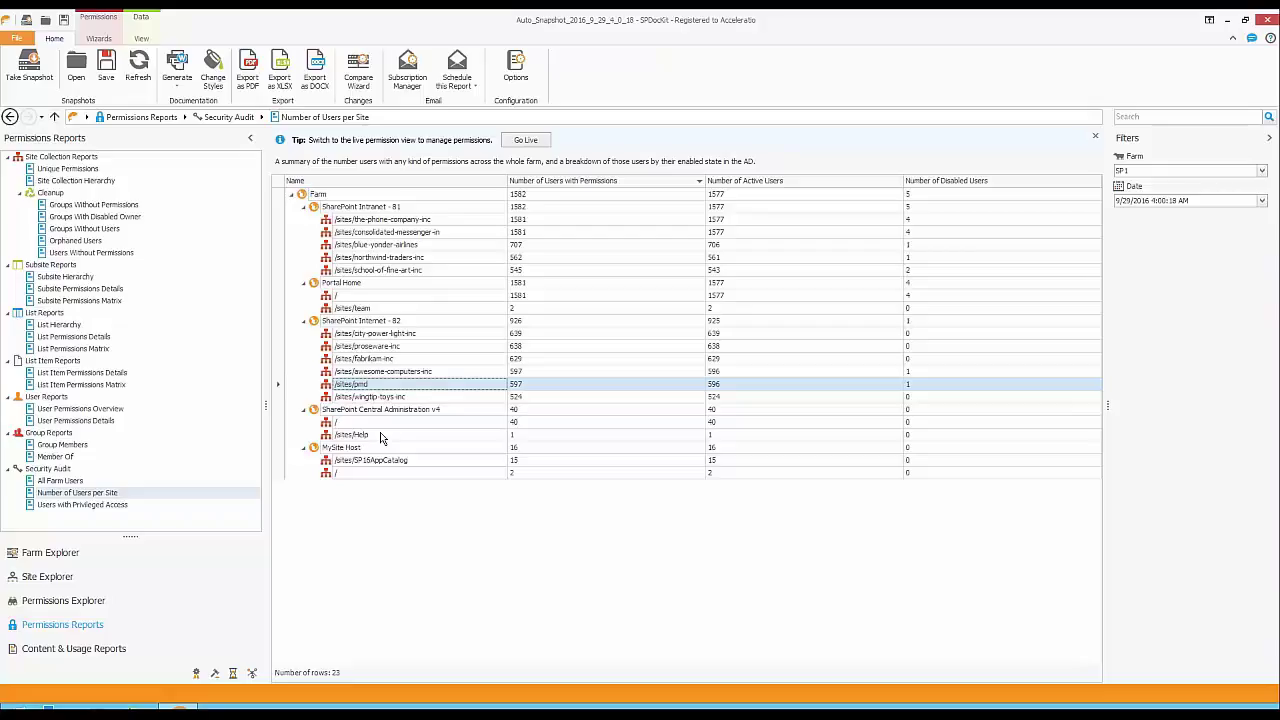
{"action": "left_click", "coordinate": [97, 505]}
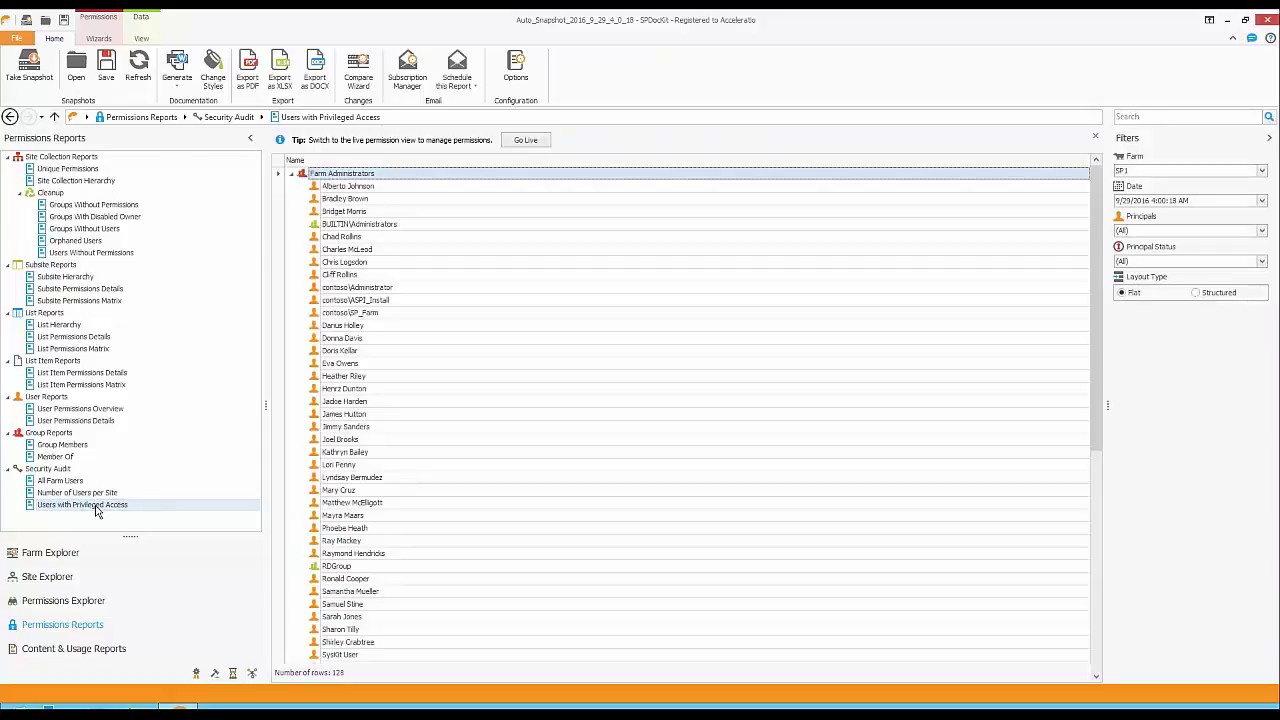
{"action": "scroll", "coordinate": [531, 347], "scroll_direction": "down", "scroll_amount": 10}
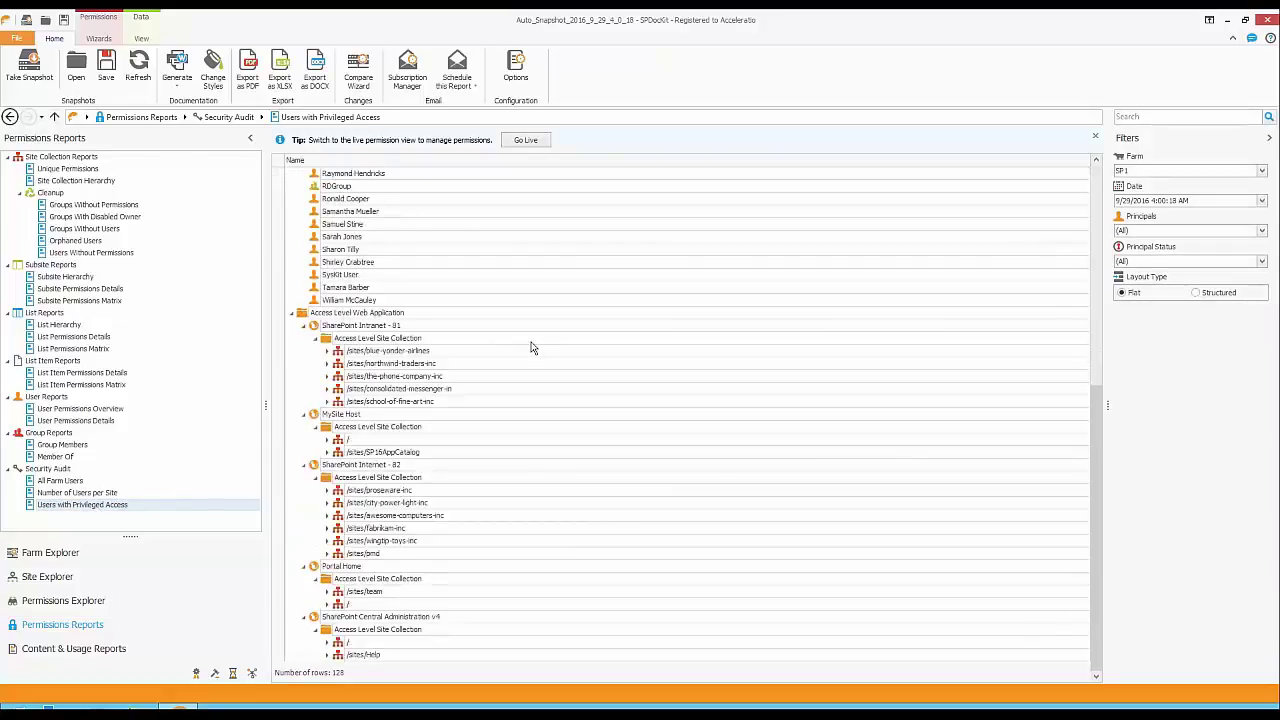
{"action": "scroll", "coordinate": [531, 347], "scroll_direction": "up", "scroll_amount": 10}
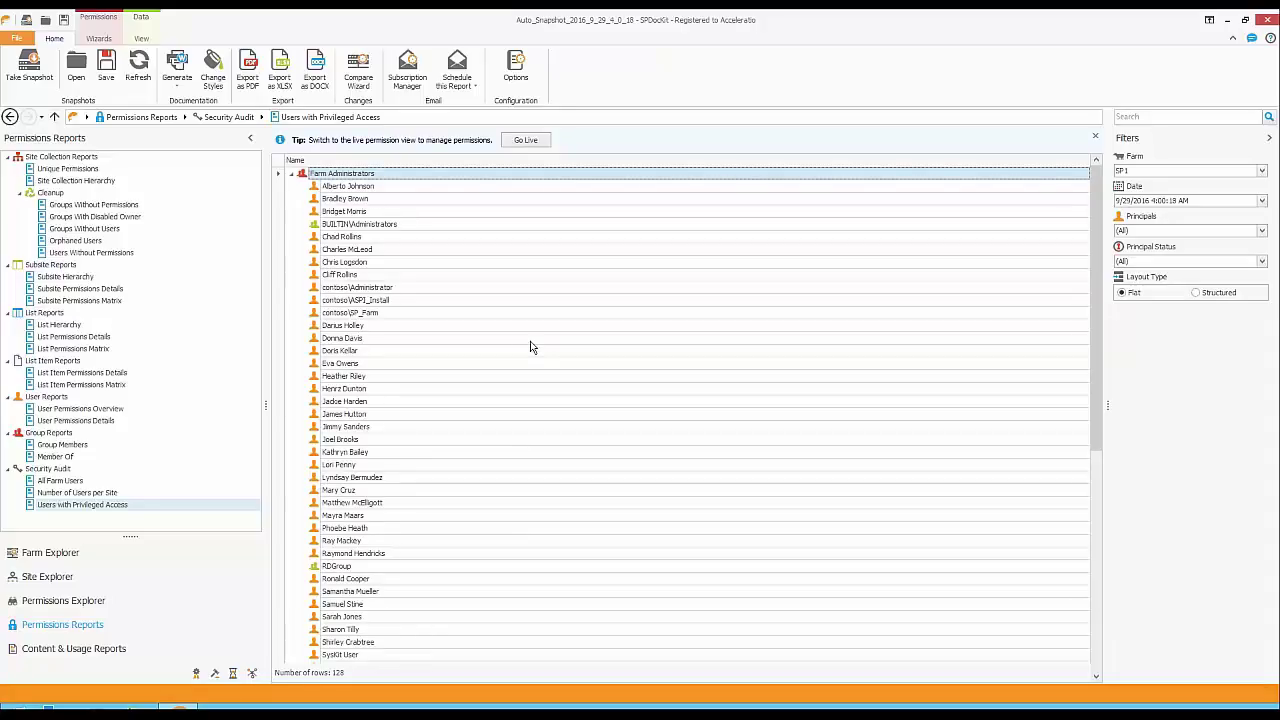
{"action": "scroll", "coordinate": [531, 347], "scroll_direction": "down", "scroll_amount": 5}
{"action": "scroll", "coordinate": [531, 347], "scroll_direction": "up", "scroll_amount": 5}
Step: Collapse Farm Administrators and examine the primary, secondary and site administrators of /sites/blue-yonder-airlines and /sites/pmd
{"action": "left_click", "coordinate": [291, 174]}
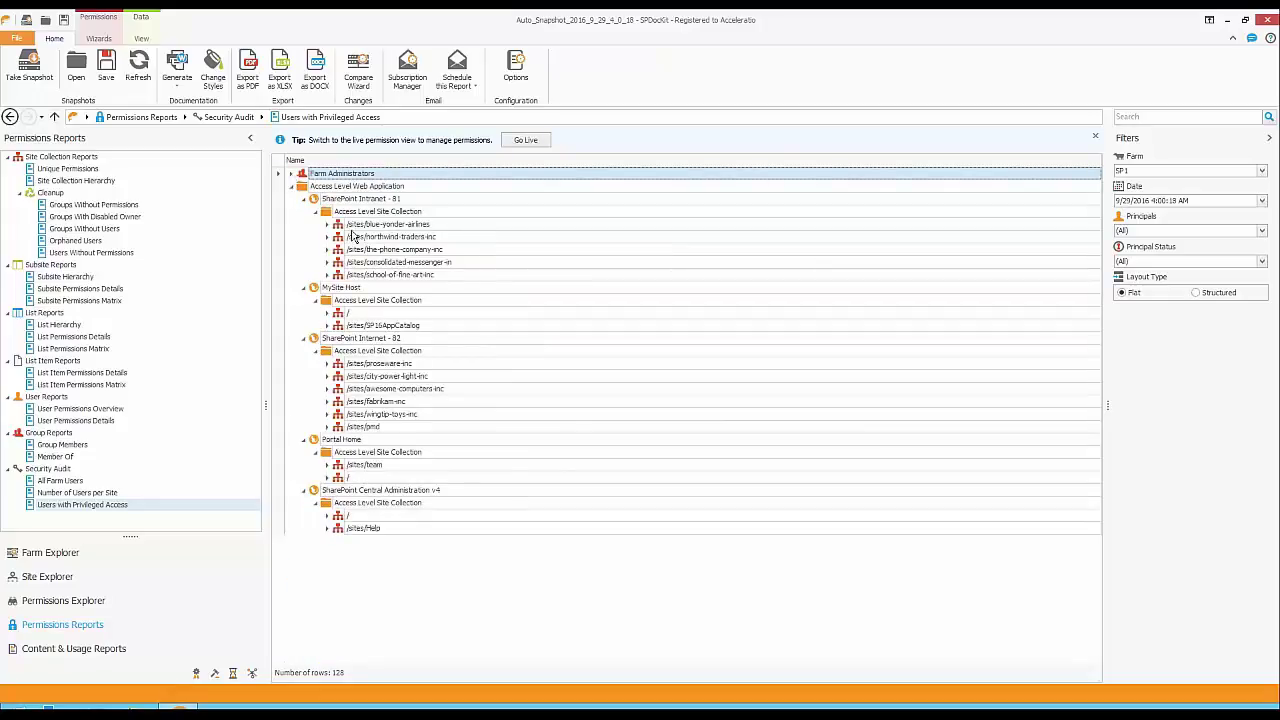
{"action": "left_click", "coordinate": [327, 225]}
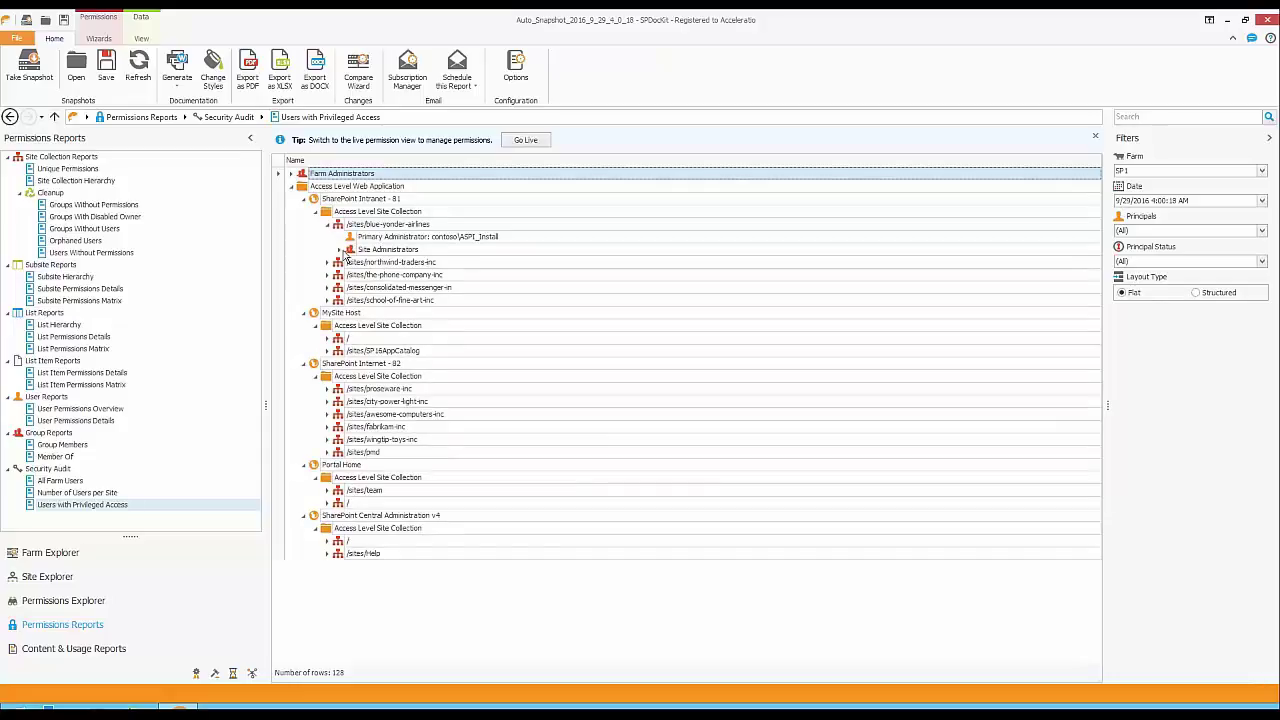
{"action": "left_click", "coordinate": [340, 250]}
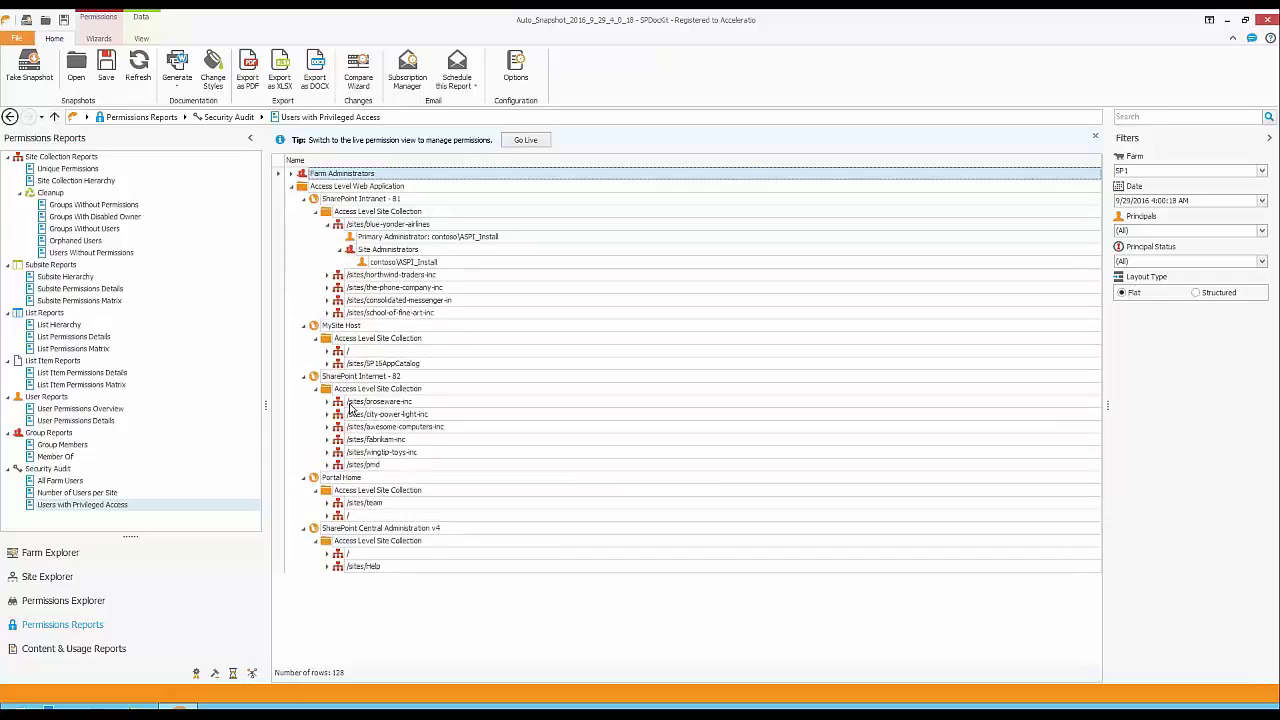
{"action": "left_click", "coordinate": [327, 465]}
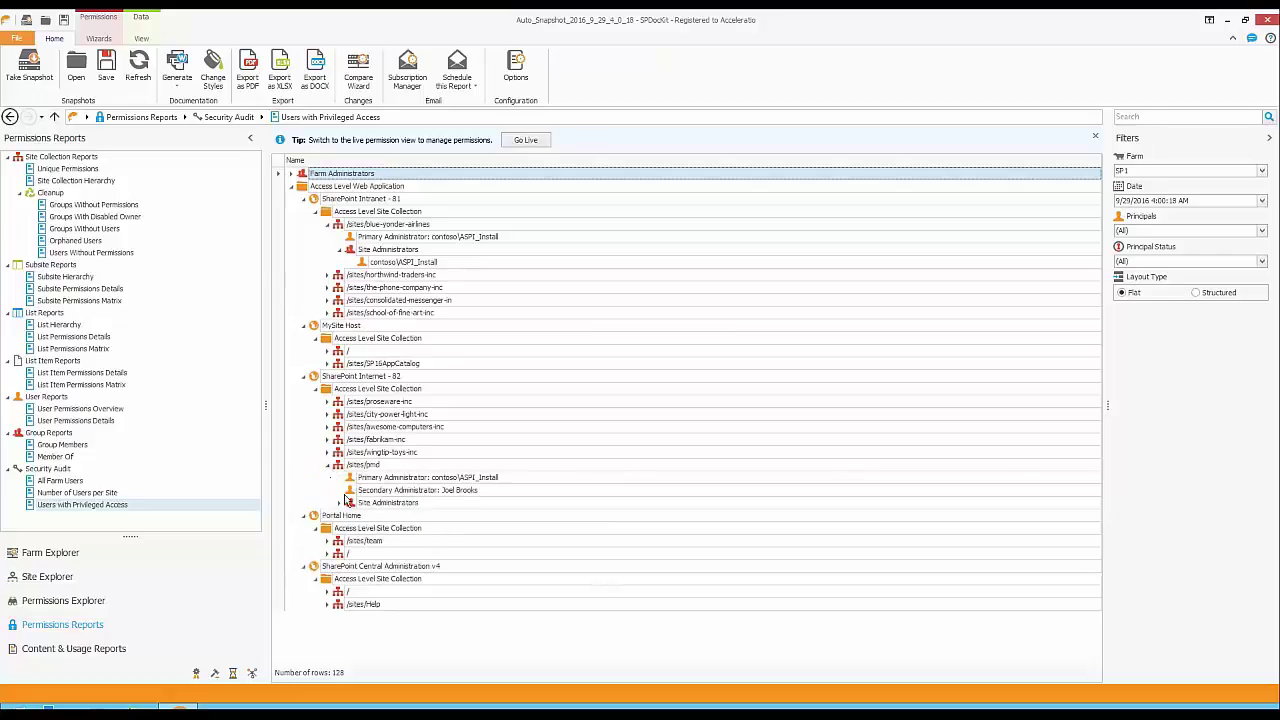
{"action": "left_click", "coordinate": [340, 503]}
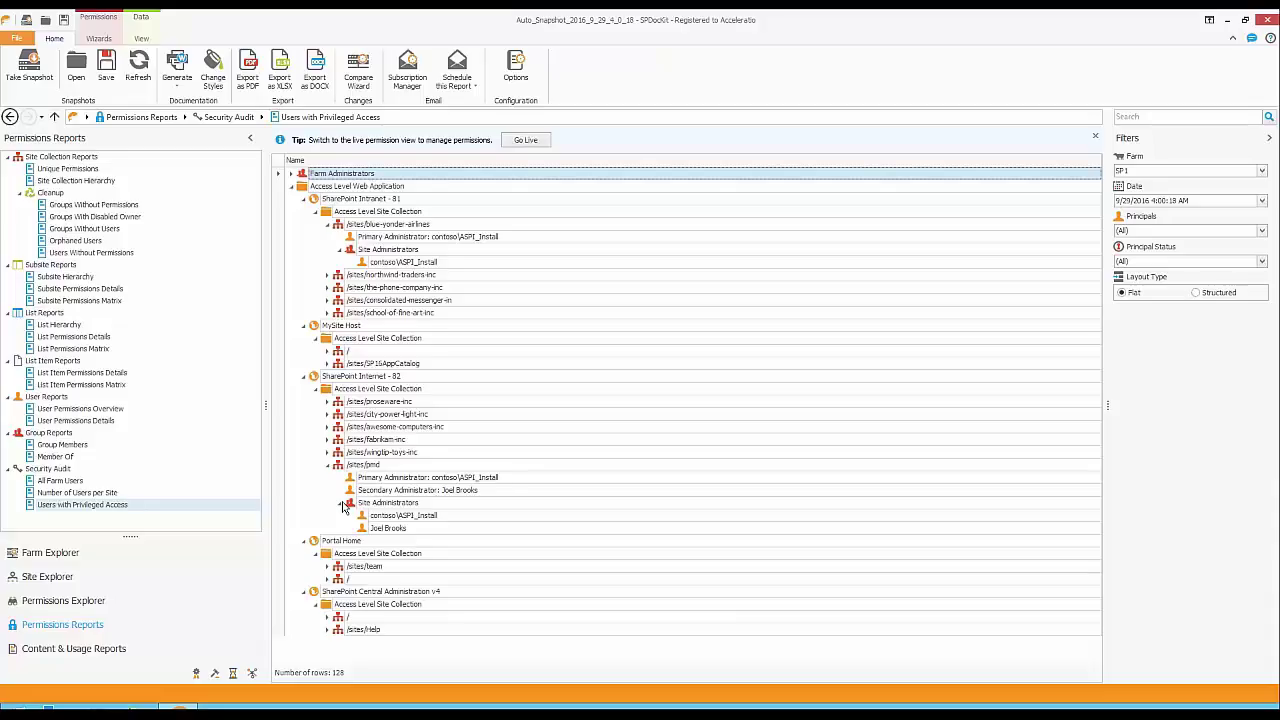
Step: Expand Farm Administrators again and examine its members, including the BUILTIN\Administrators group
{"action": "left_click", "coordinate": [290, 174]}
{"action": "left_click", "coordinate": [362, 226]}
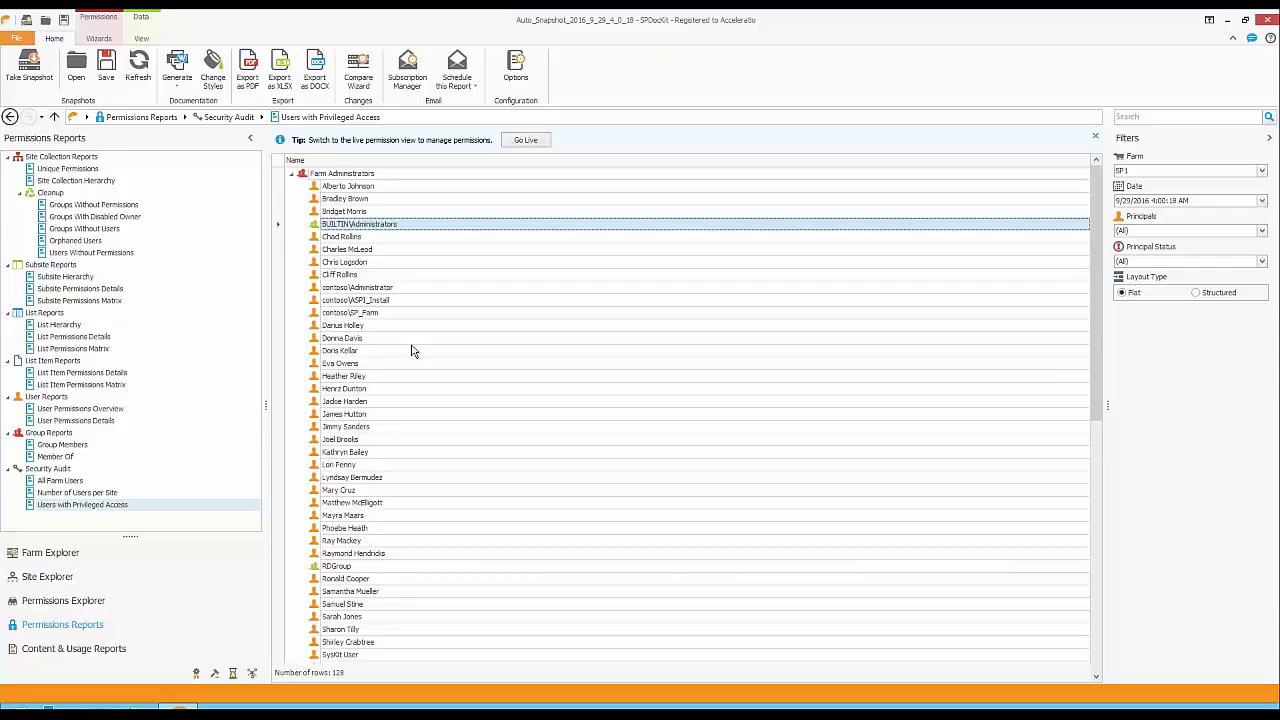
{"action": "scroll", "coordinate": [413, 352], "scroll_direction": "down", "scroll_amount": 4}
{"action": "scroll", "coordinate": [386, 330], "scroll_direction": "up", "scroll_amount": 1}
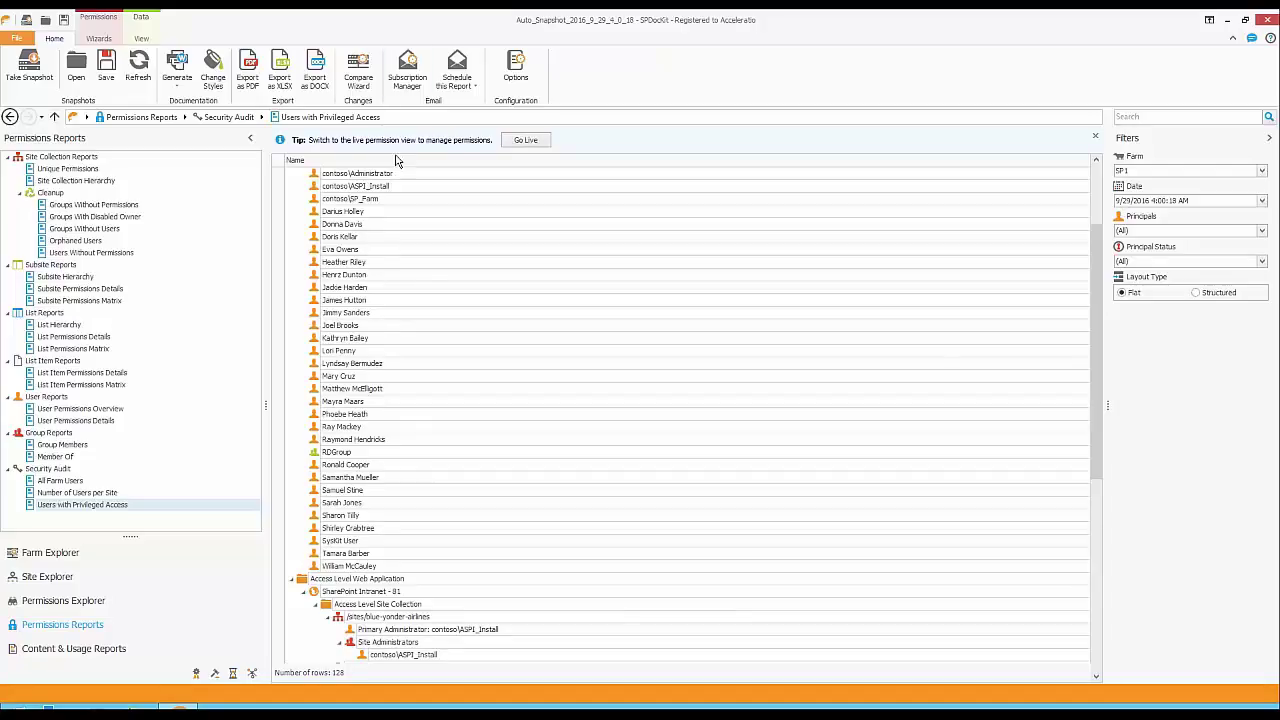
Step: Set up a Permissions comparison with the Compare Wizard, using the Object to Object Compare subtype, and finish the wizard
{"action": "left_click", "coordinate": [358, 88]}
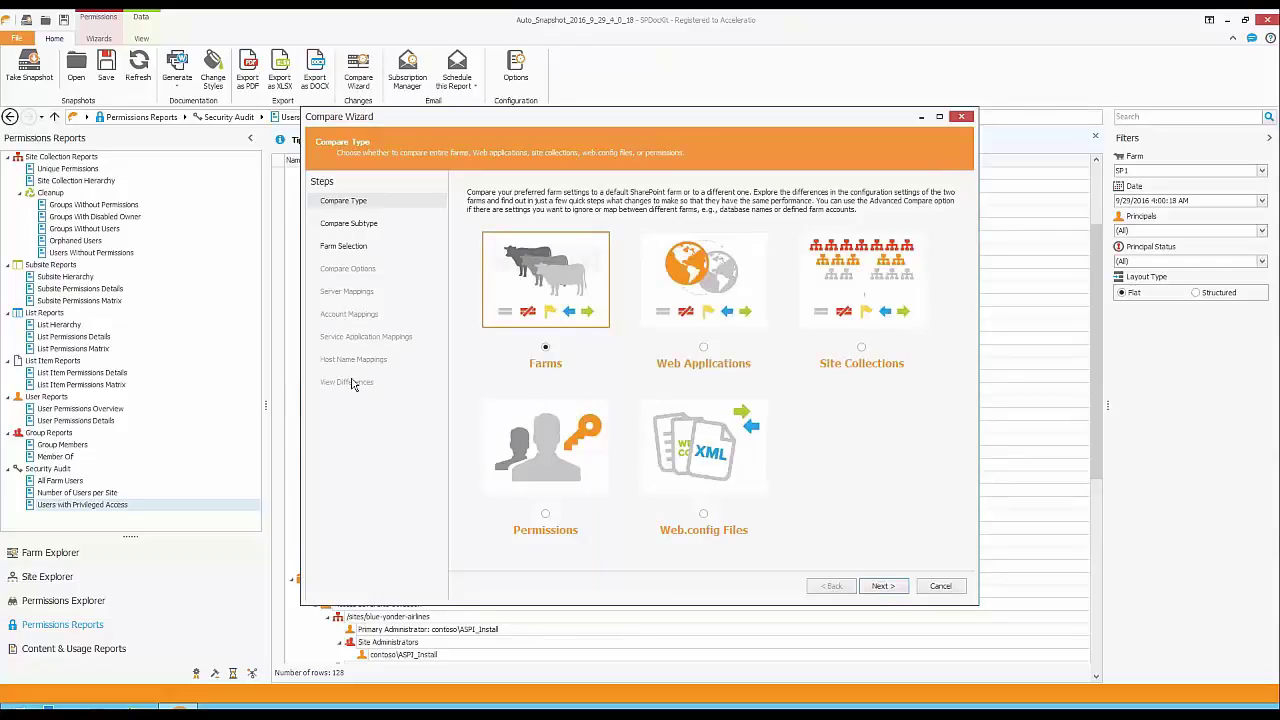
{"action": "left_click", "coordinate": [530, 454]}
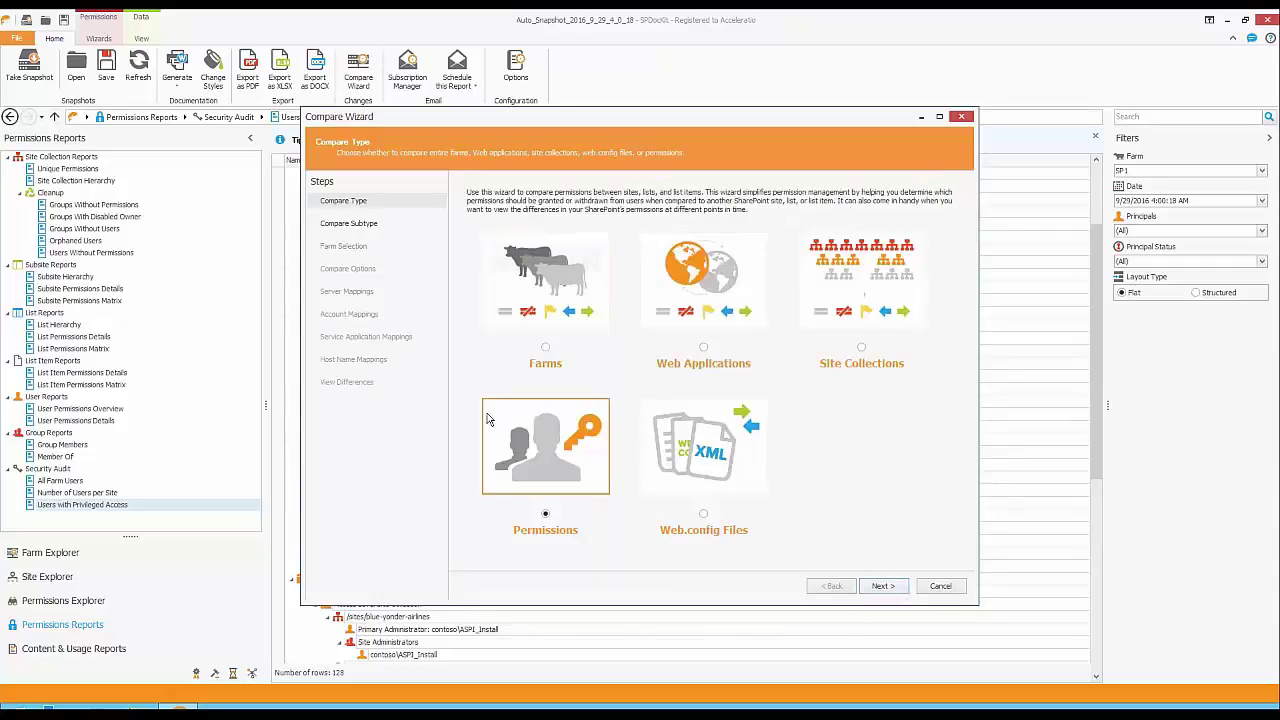
{"action": "left_click", "coordinate": [892, 589]}
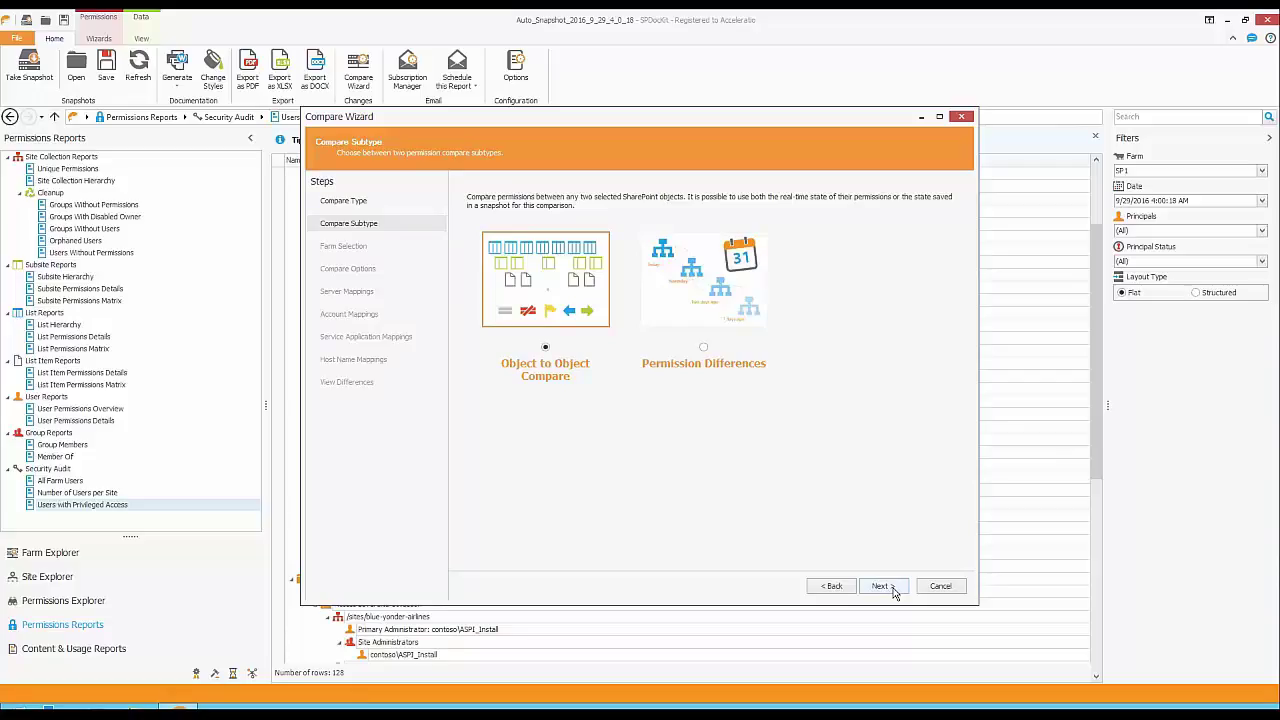
{"action": "left_click", "coordinate": [880, 586]}
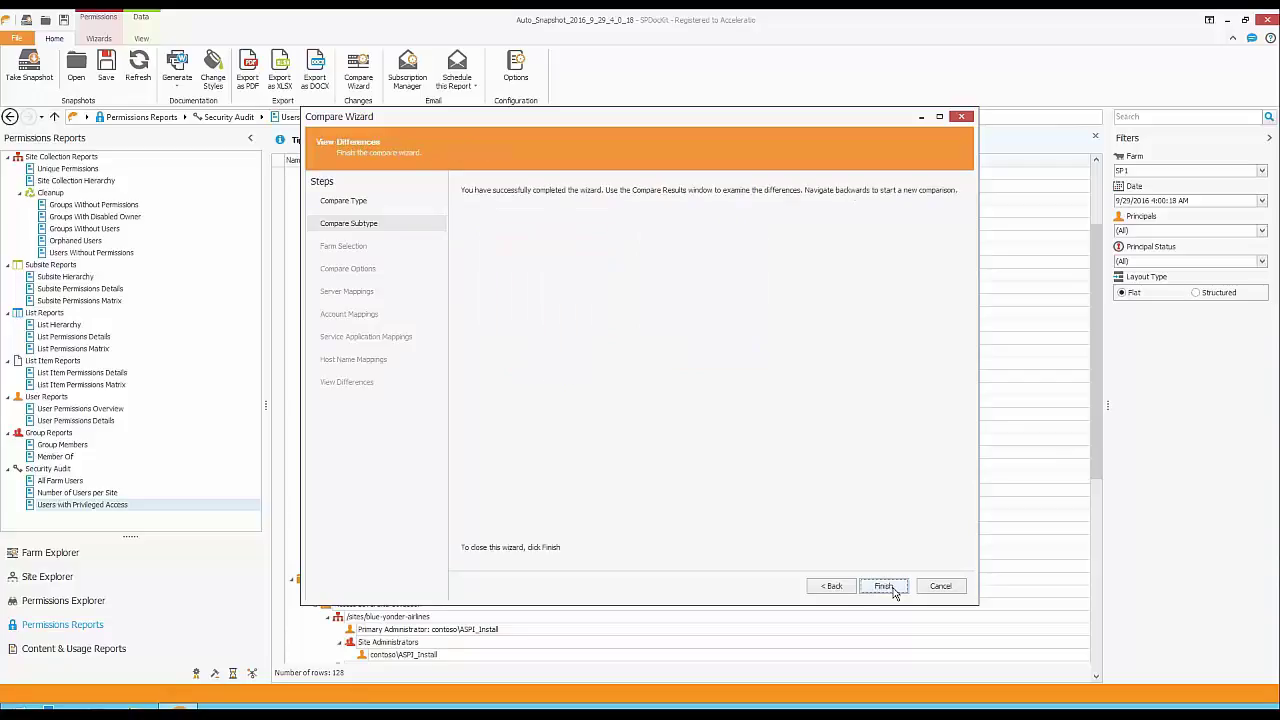
{"action": "left_click", "coordinate": [893, 590]}
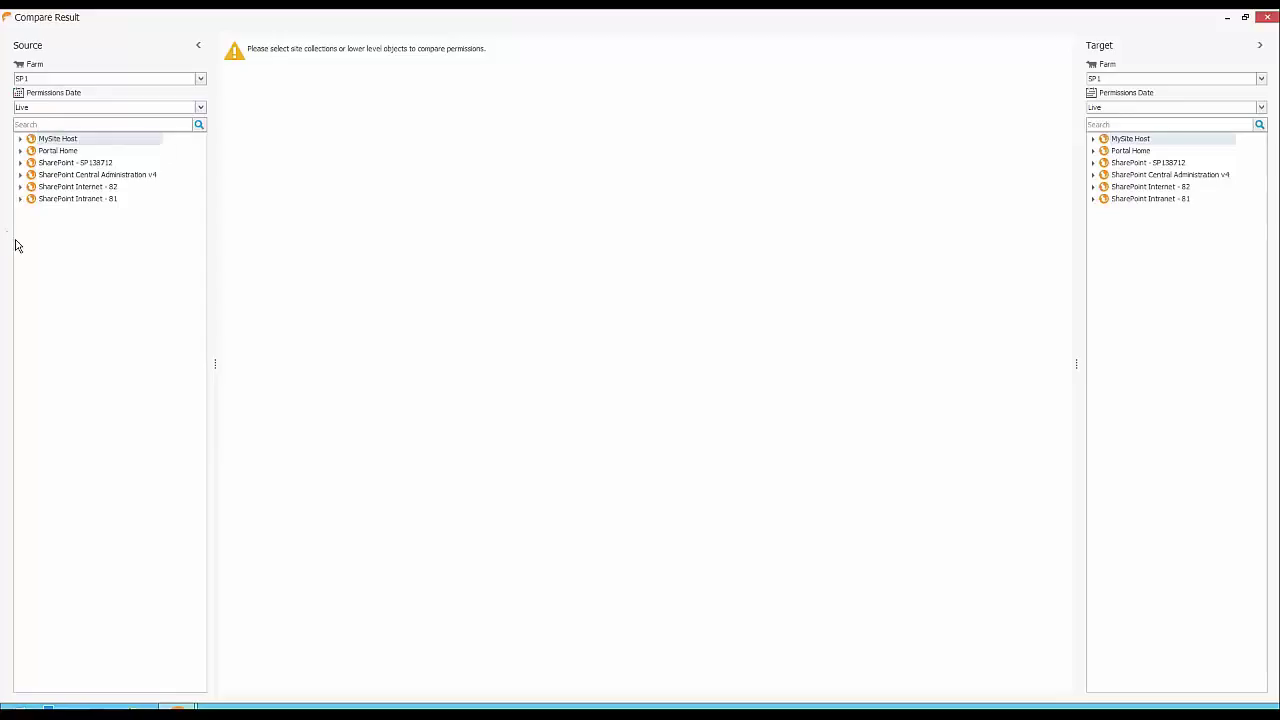
Step: Choose the live Paris subsite of PMD Inc. under SharePoint Internet - 82, /sites/pmd, as the comparison source
{"action": "left_click", "coordinate": [20, 187]}
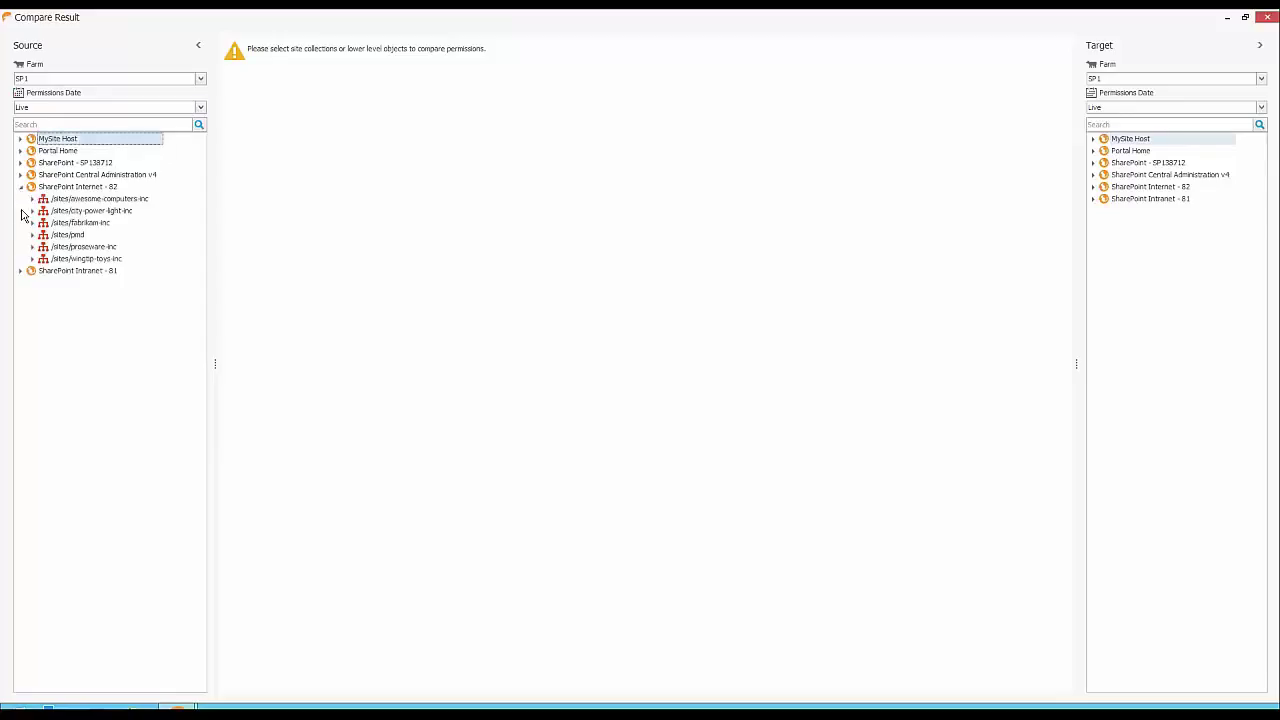
{"action": "left_click", "coordinate": [32, 236]}
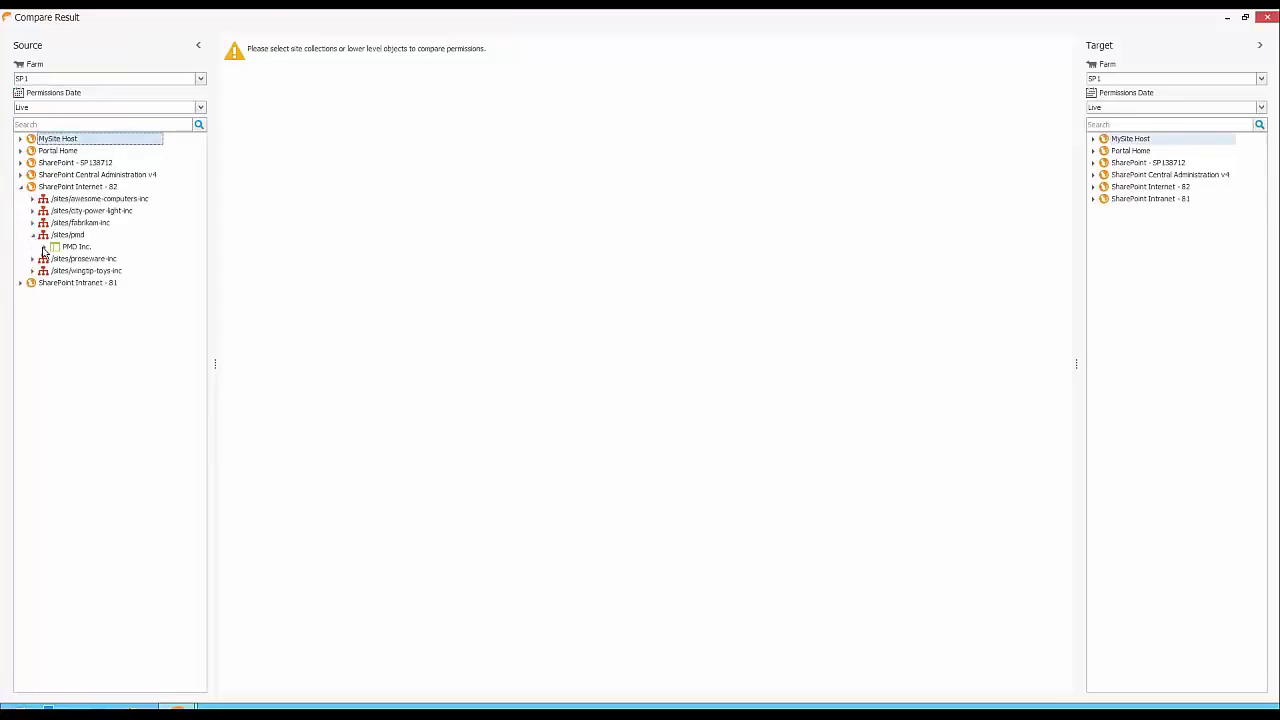
{"action": "left_click", "coordinate": [44, 247]}
{"action": "left_click", "coordinate": [86, 296]}
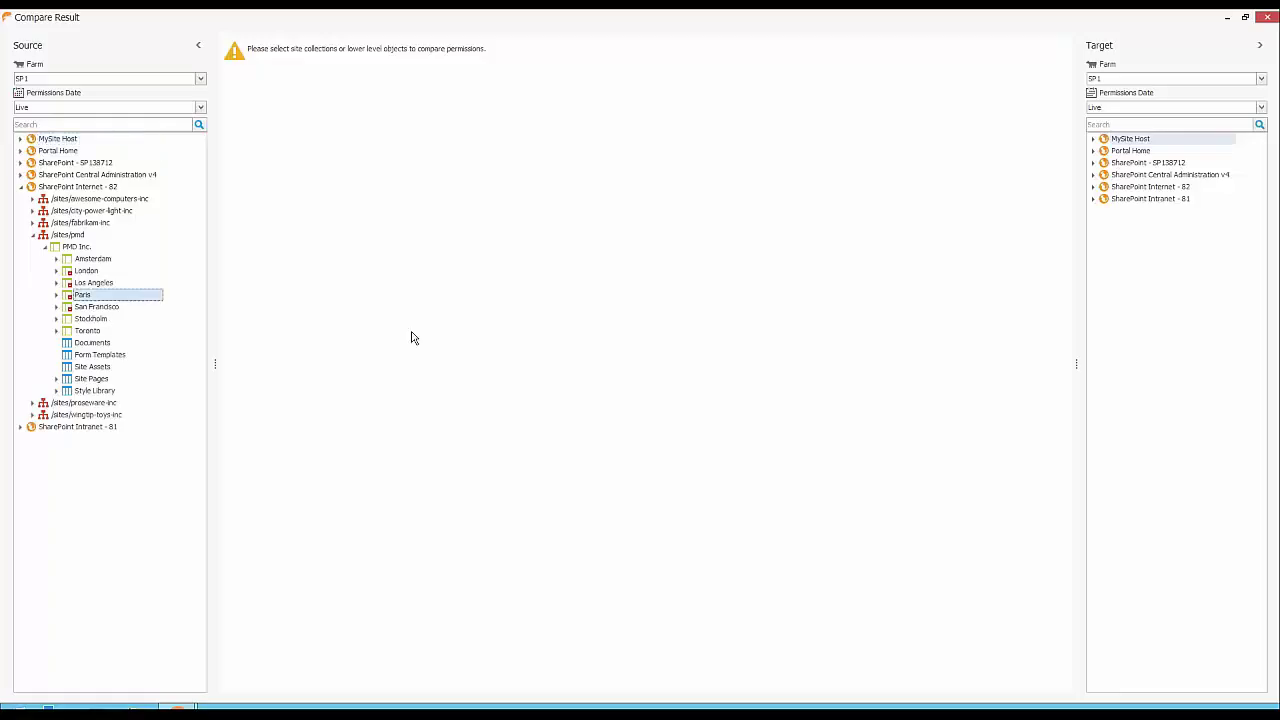
Step: Set the target permissions date to 9/24/2016 4:00:19 AM and choose the London subsite of Awesome Computers Inc. as the comparison target
{"action": "left_click", "coordinate": [1261, 108]}
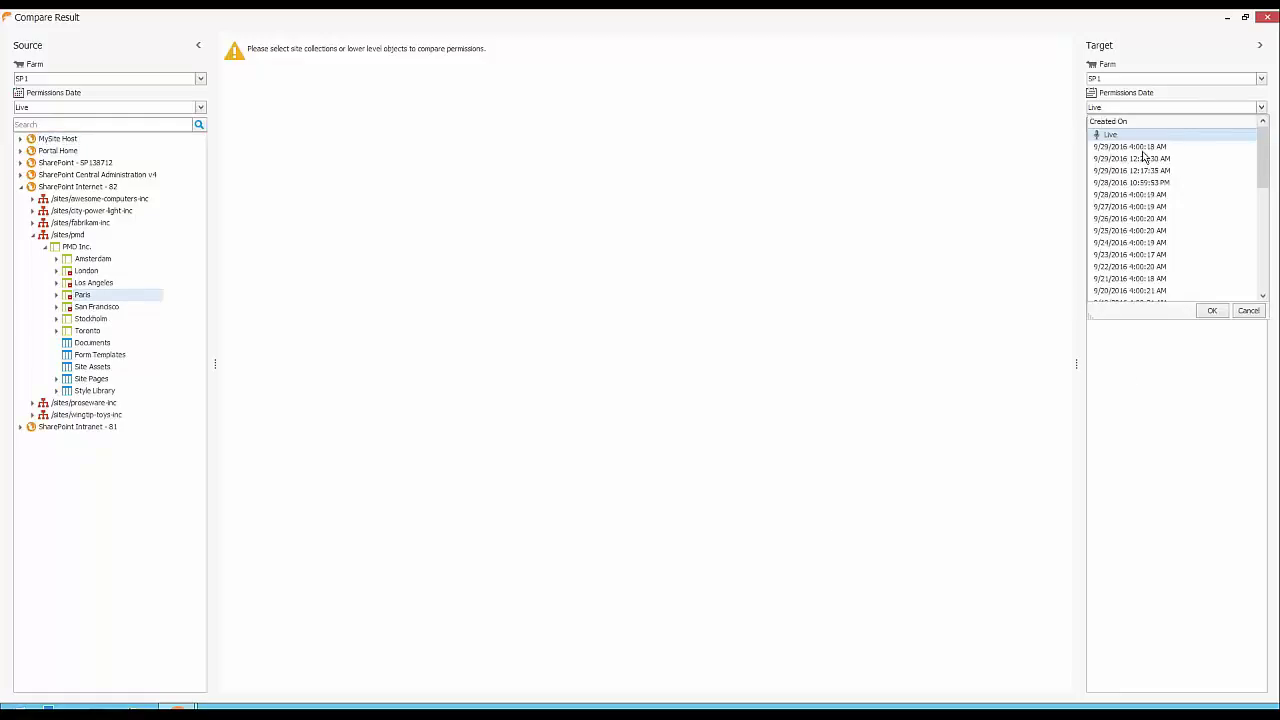
{"action": "double_click", "coordinate": [1123, 246]}
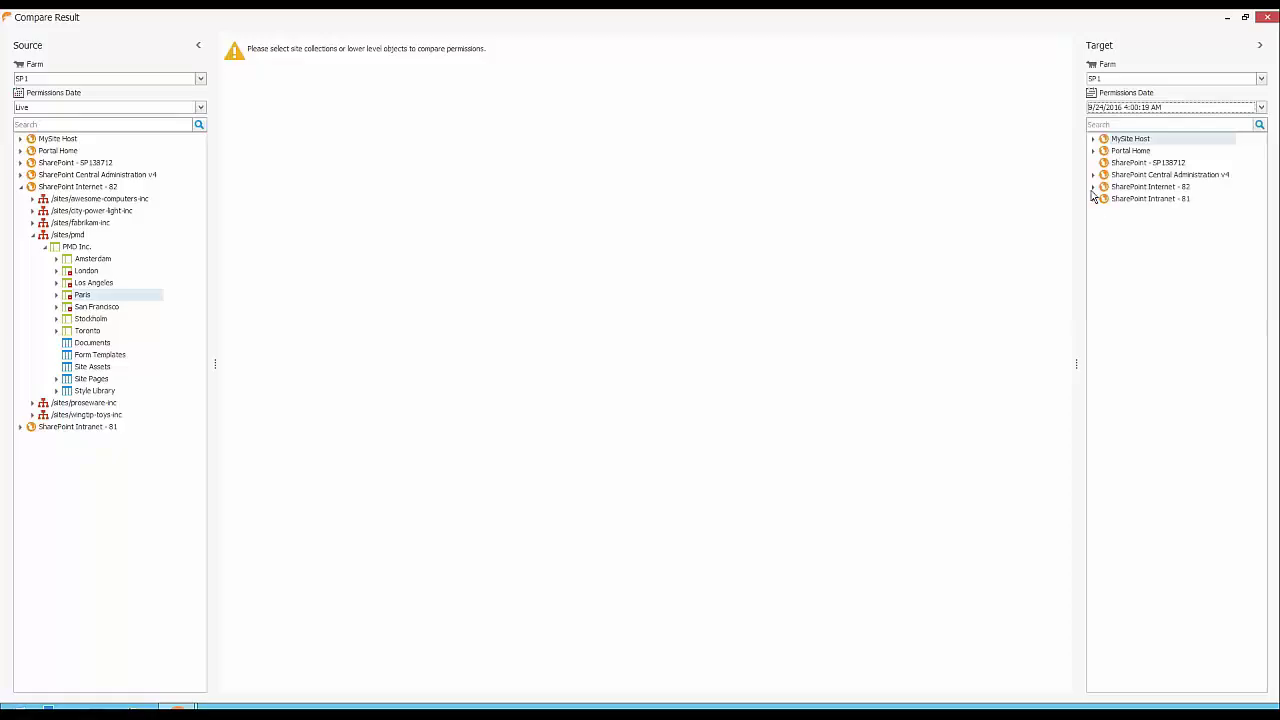
{"action": "left_click", "coordinate": [1093, 187]}
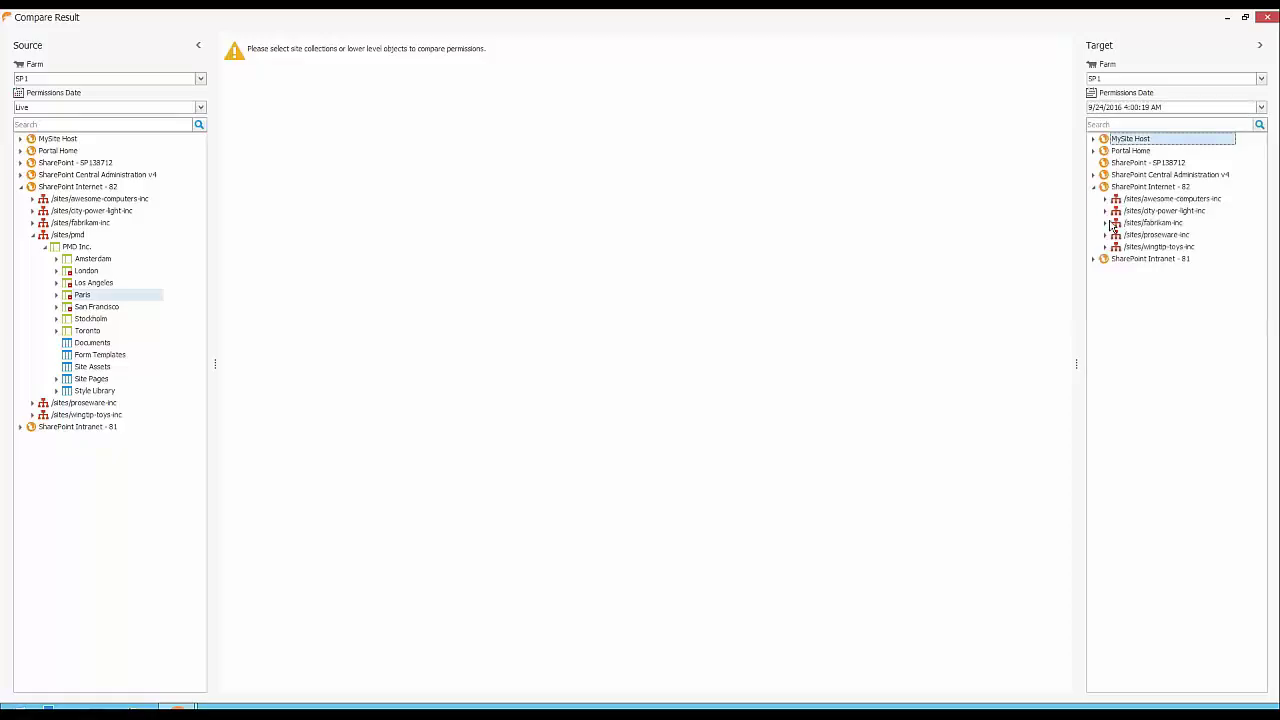
{"action": "left_click", "coordinate": [1106, 200]}
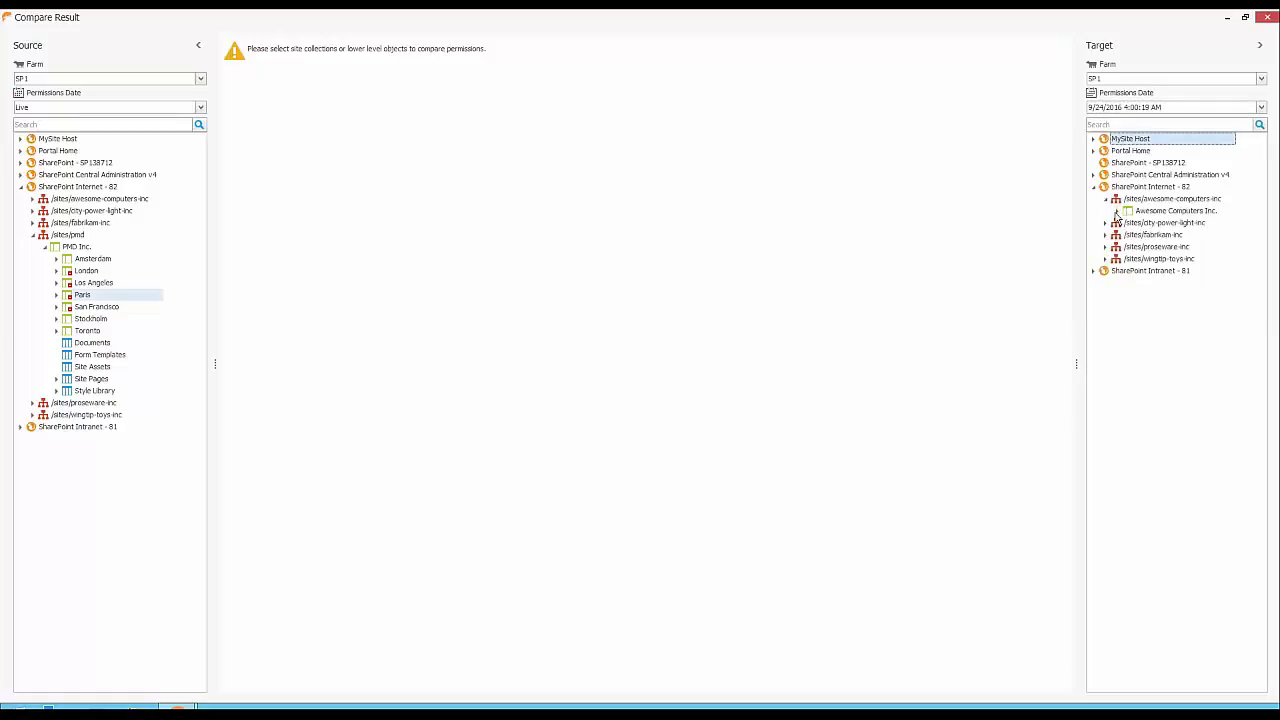
{"action": "left_click", "coordinate": [1117, 212]}
{"action": "left_click", "coordinate": [1158, 235]}
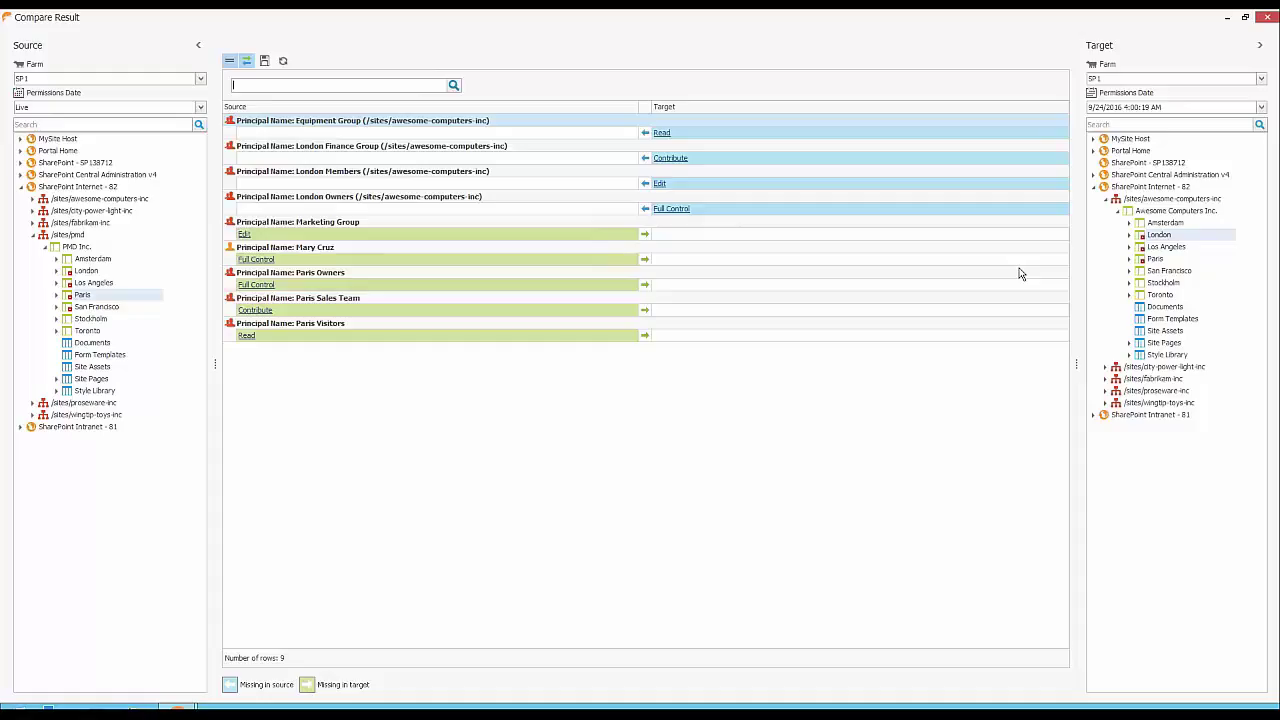
Step: Change the comparison source to the London subsite of PMD Inc., examine the permission matches with the target, and leave the comparison window
{"action": "left_click", "coordinate": [84, 271]}
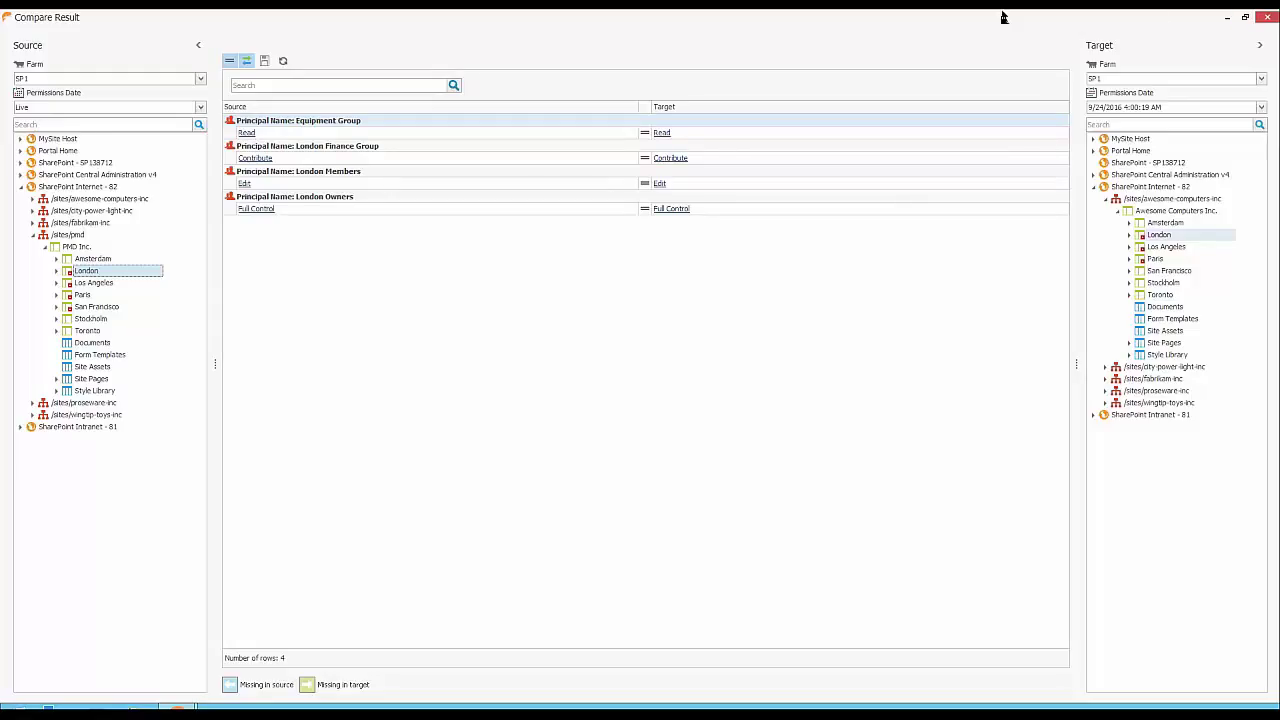
{"action": "mouse_move", "coordinate": [871, 23]}
{"action": "left_click", "coordinate": [776, 18]}
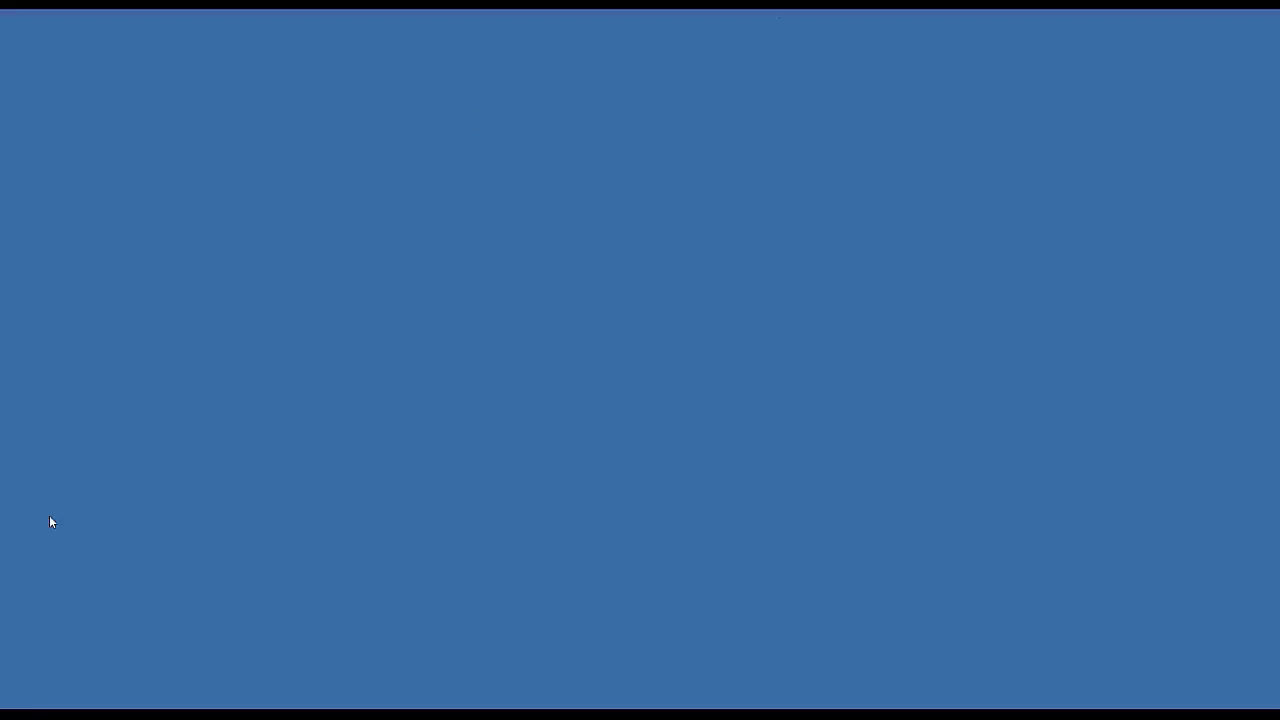